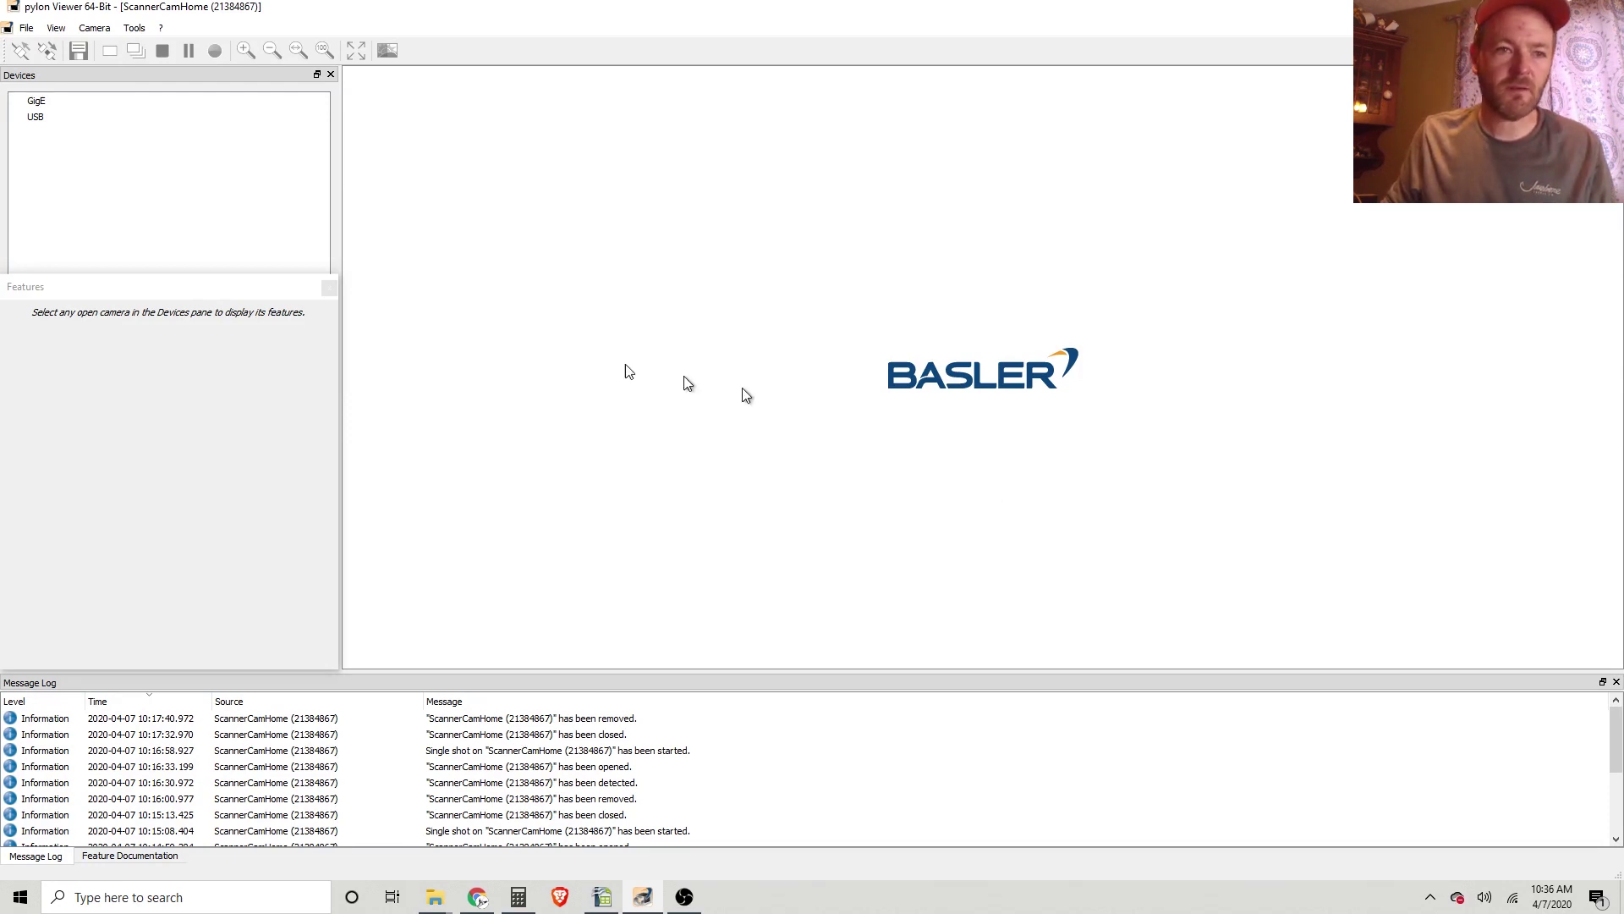
- View the program's version information from the Help menu, then dismiss it
{"action": "left_click", "coordinate": [161, 28]}
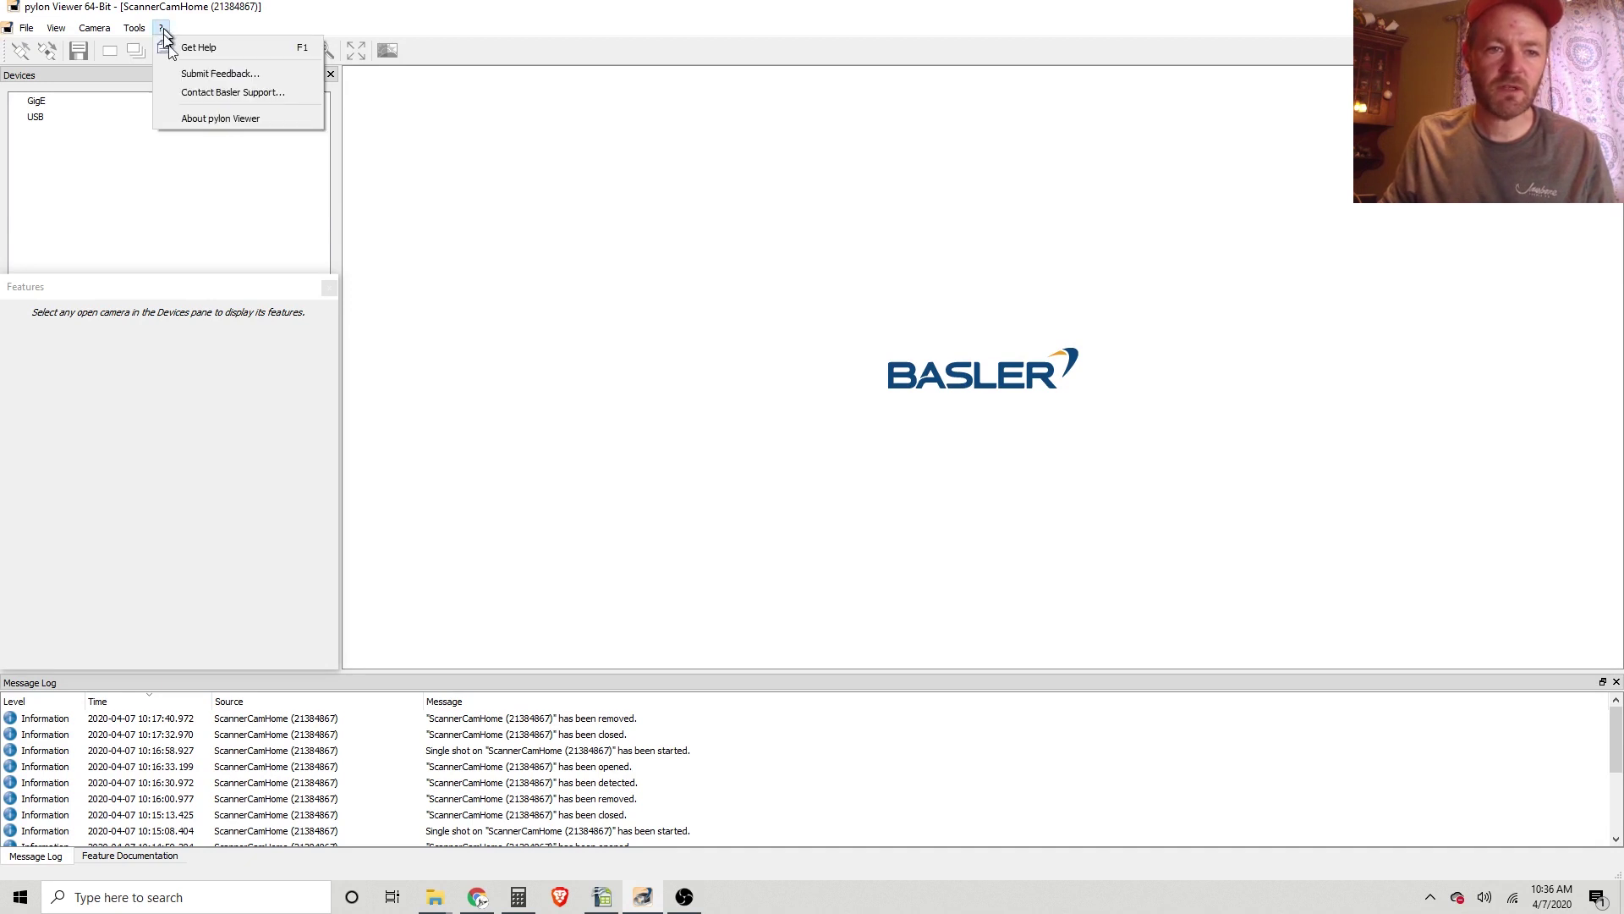
{"action": "left_click", "coordinate": [215, 119]}
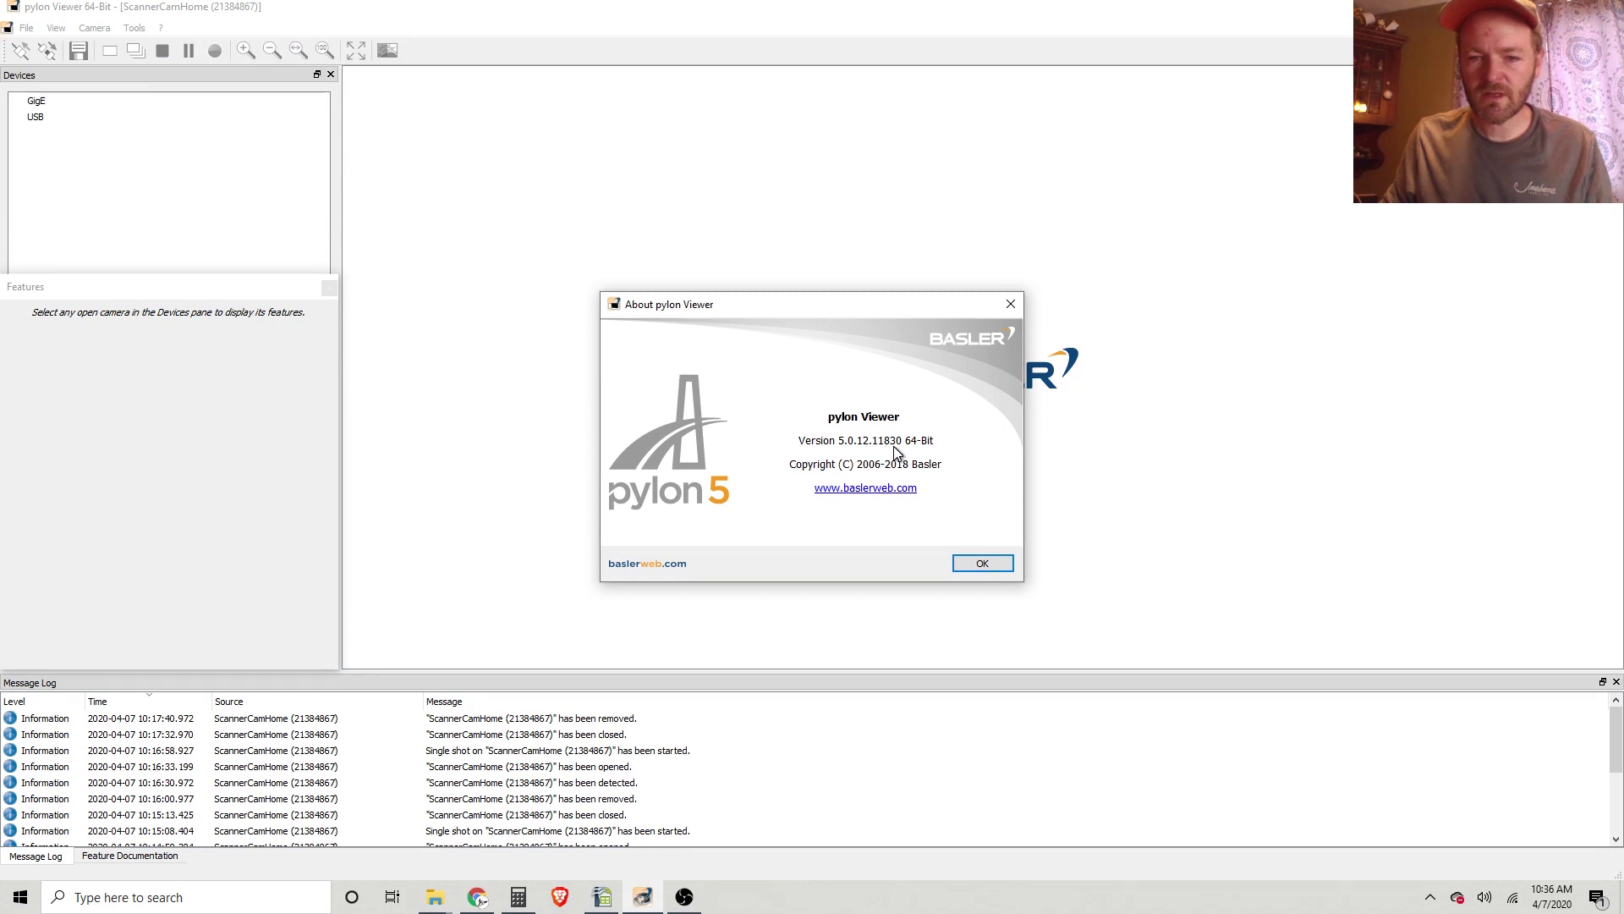
{"action": "left_click", "coordinate": [981, 564]}
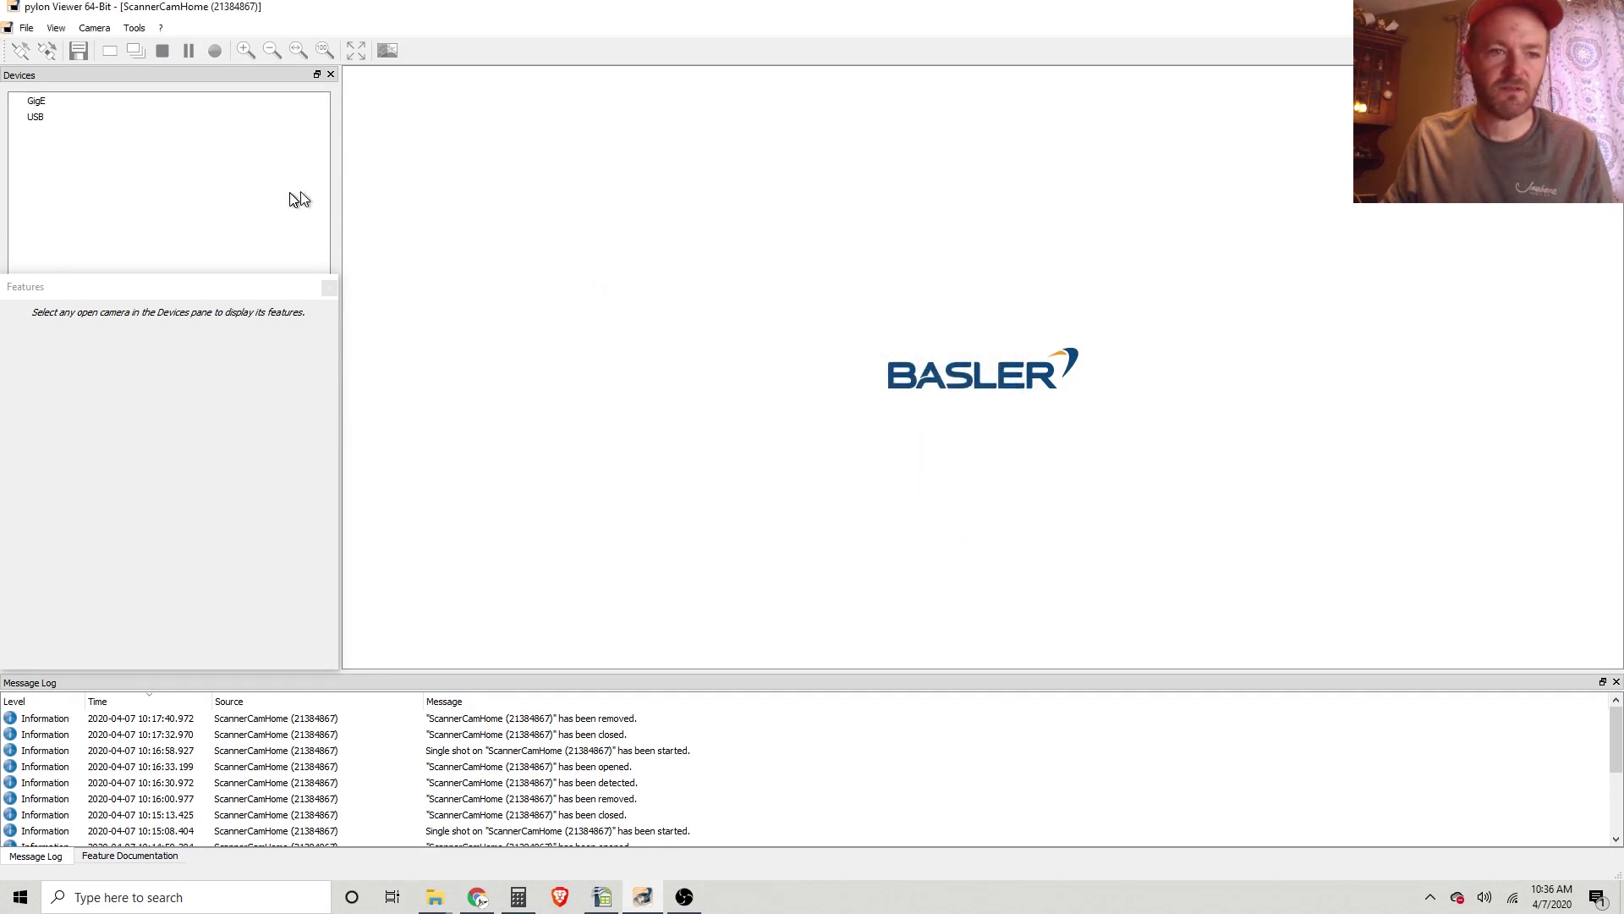
- Detect the ScannerCamHome camera under GigE and check its Auto IP 169.254.164.33 in the IP Configurator
{"action": "left_click", "coordinate": [72, 120]}
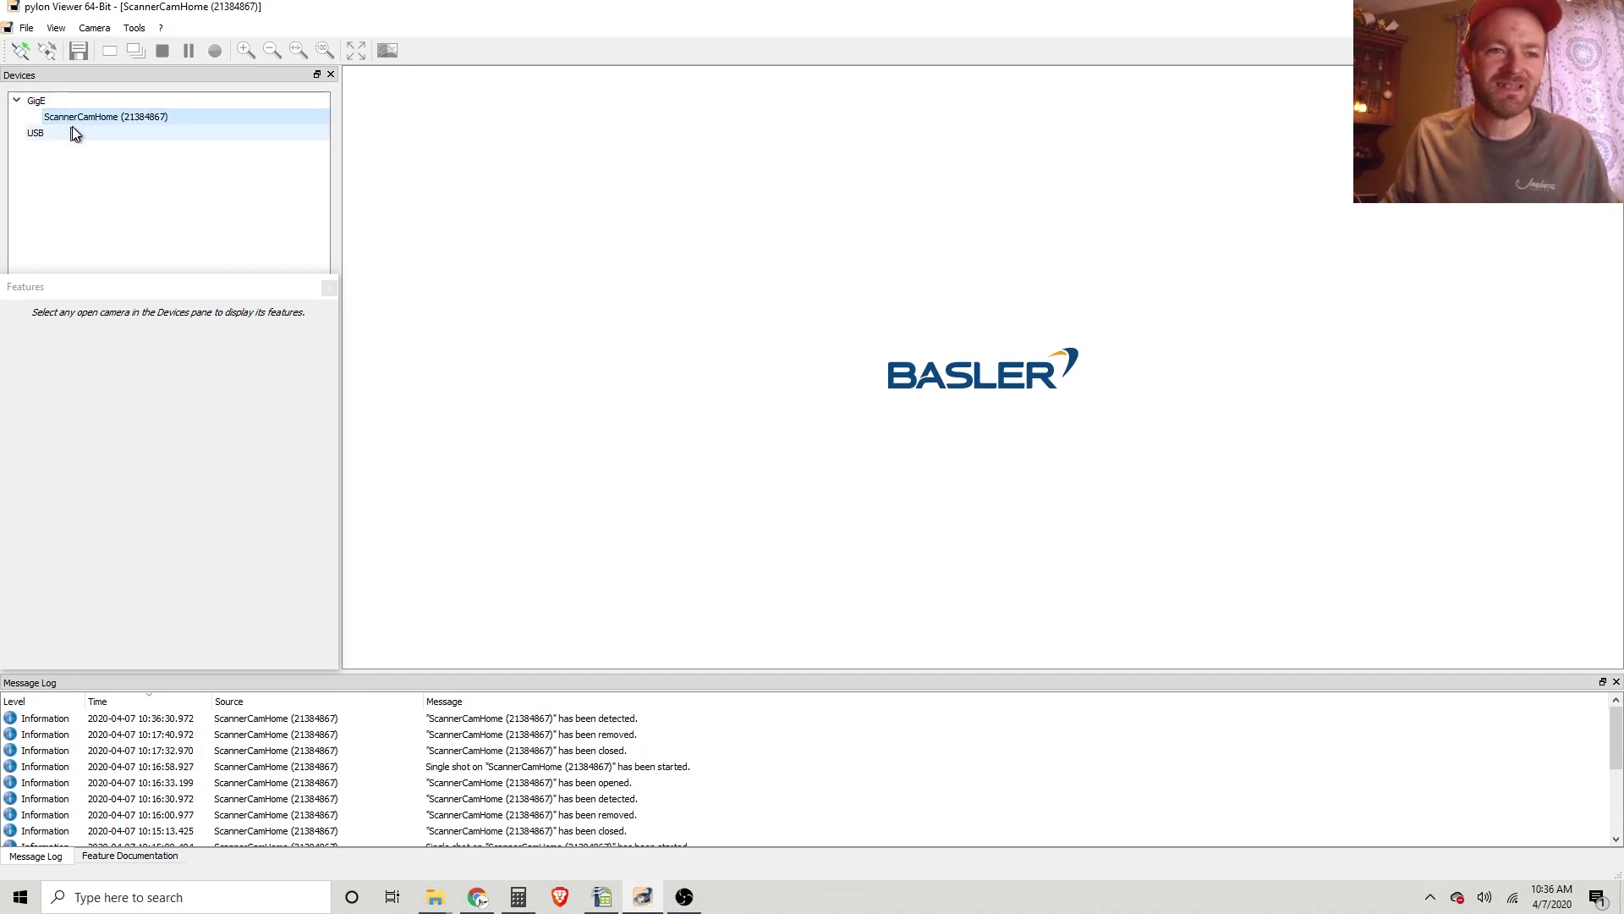
{"action": "left_click", "coordinate": [132, 30]}
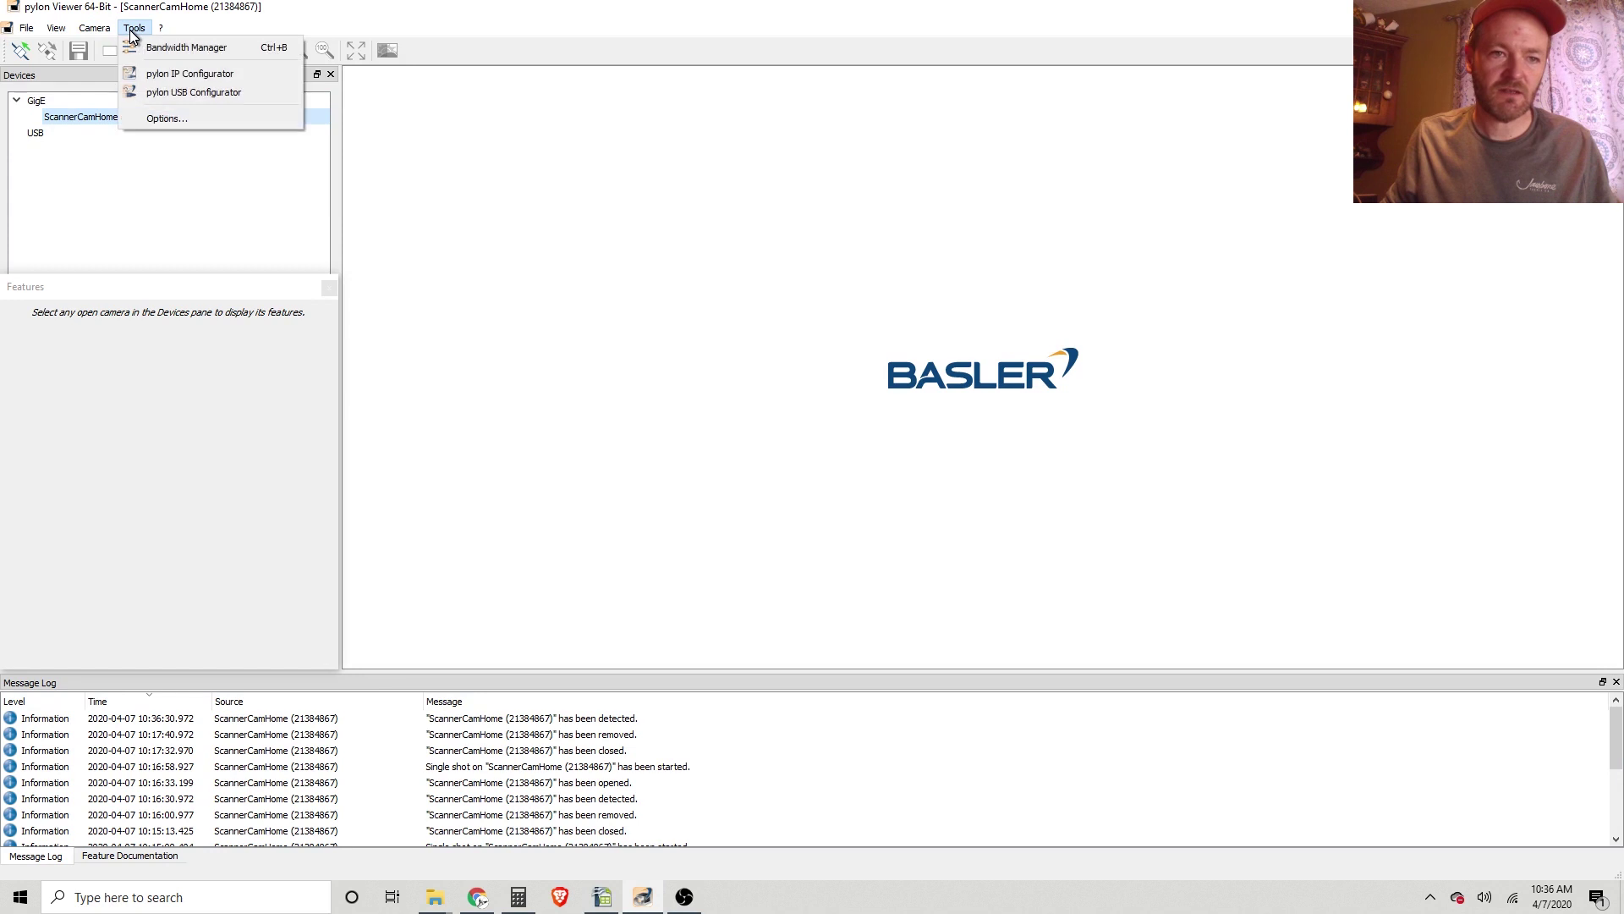
{"action": "left_click", "coordinate": [218, 73]}
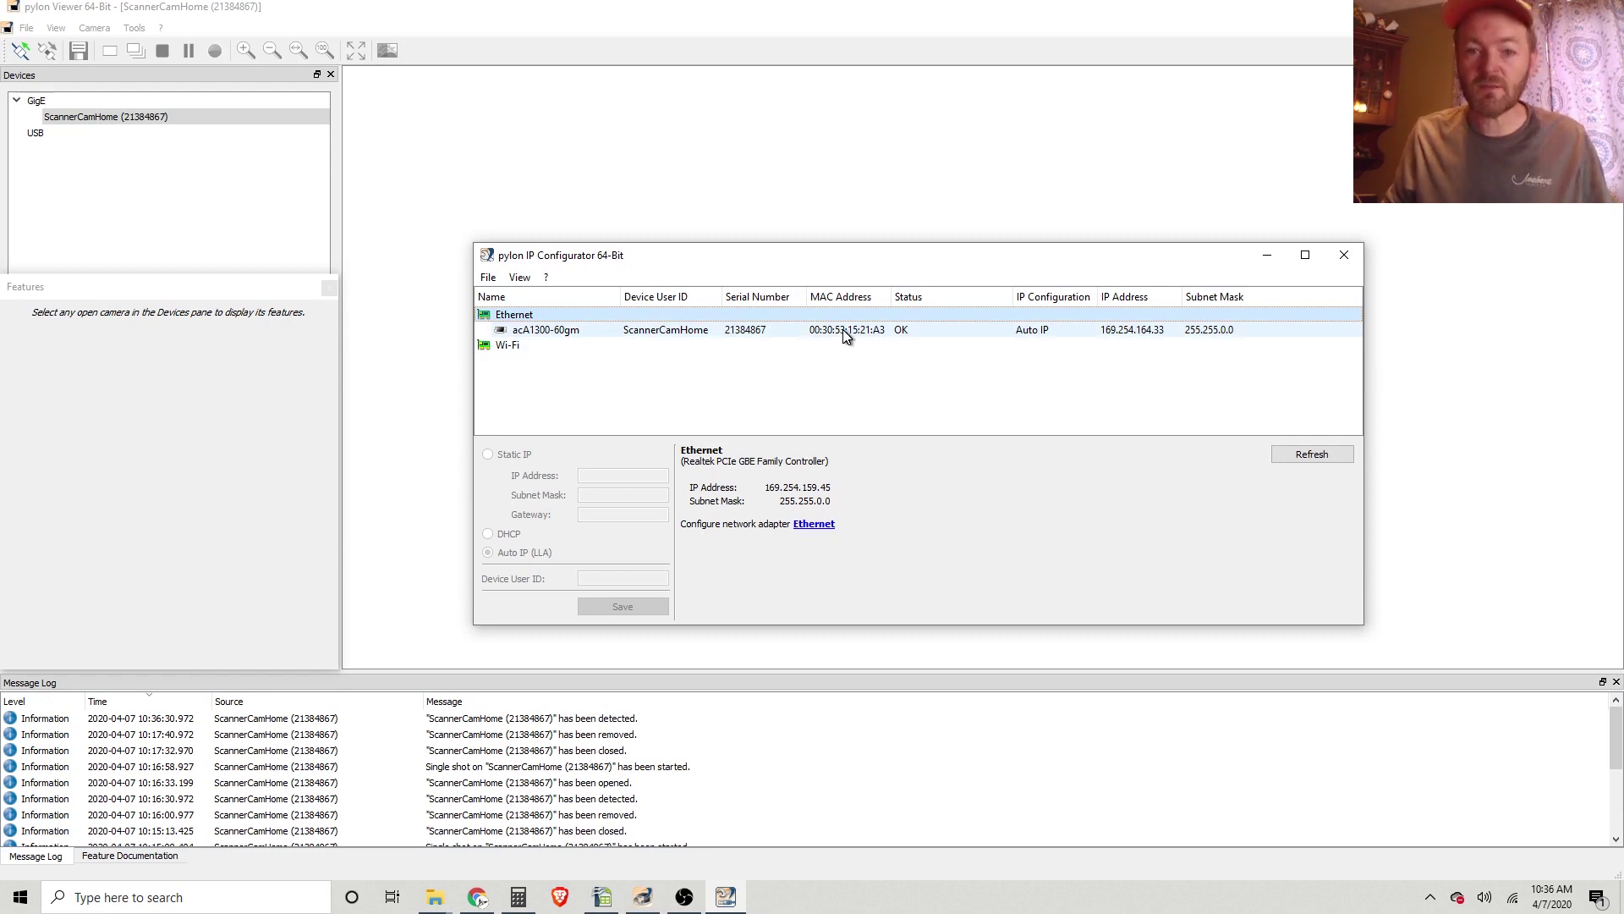
{"action": "left_click", "coordinate": [690, 339]}
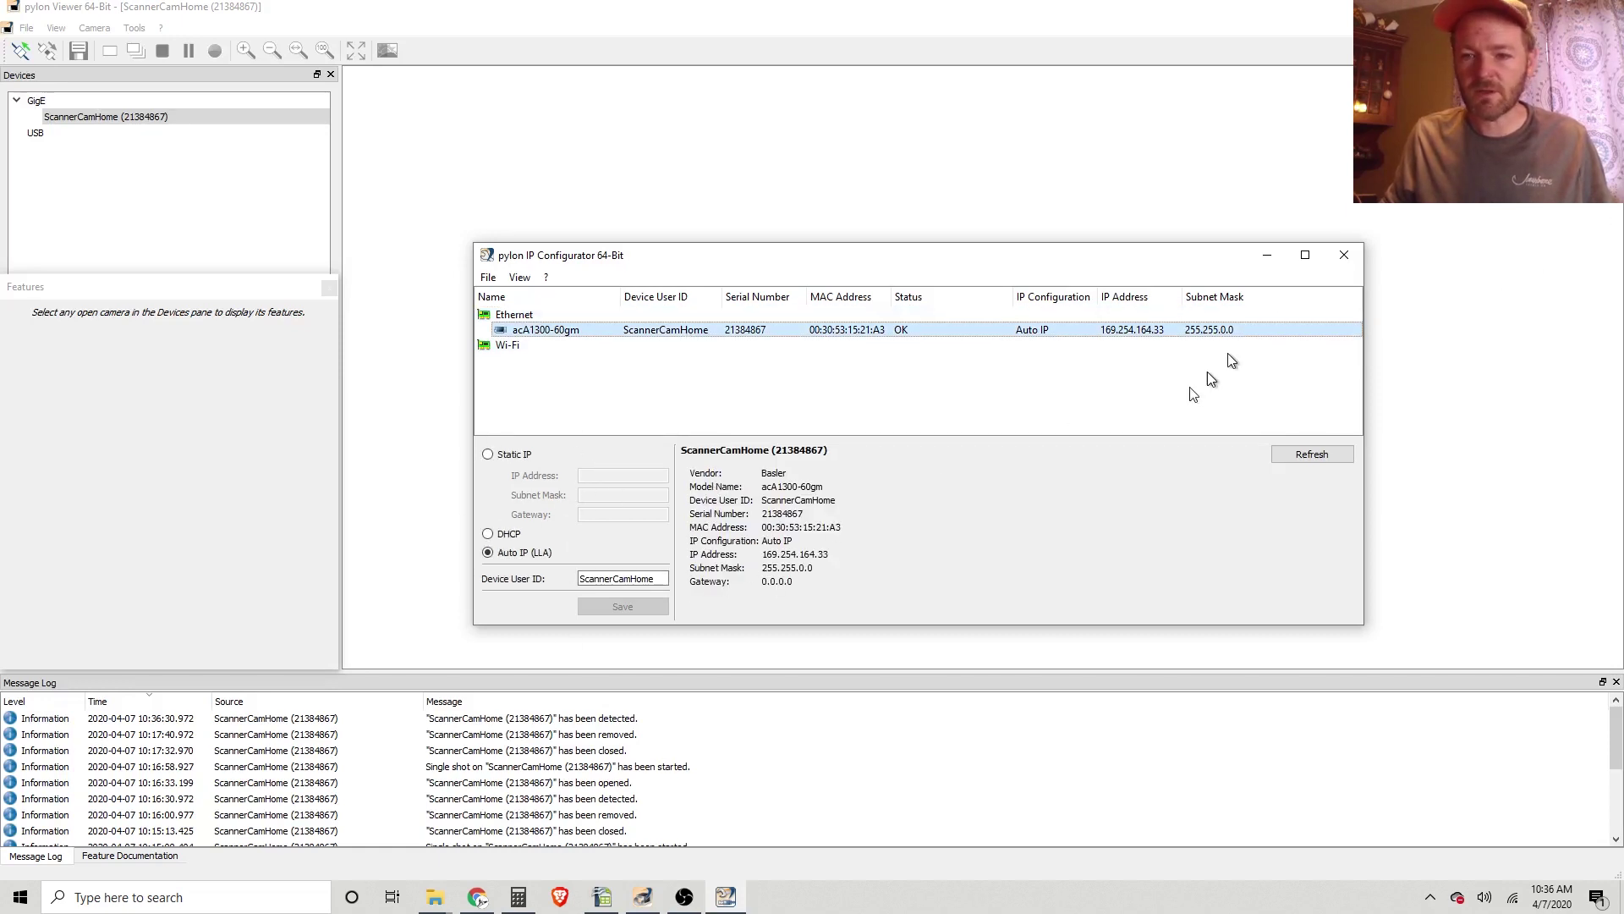
{"action": "left_click", "coordinate": [1345, 256]}
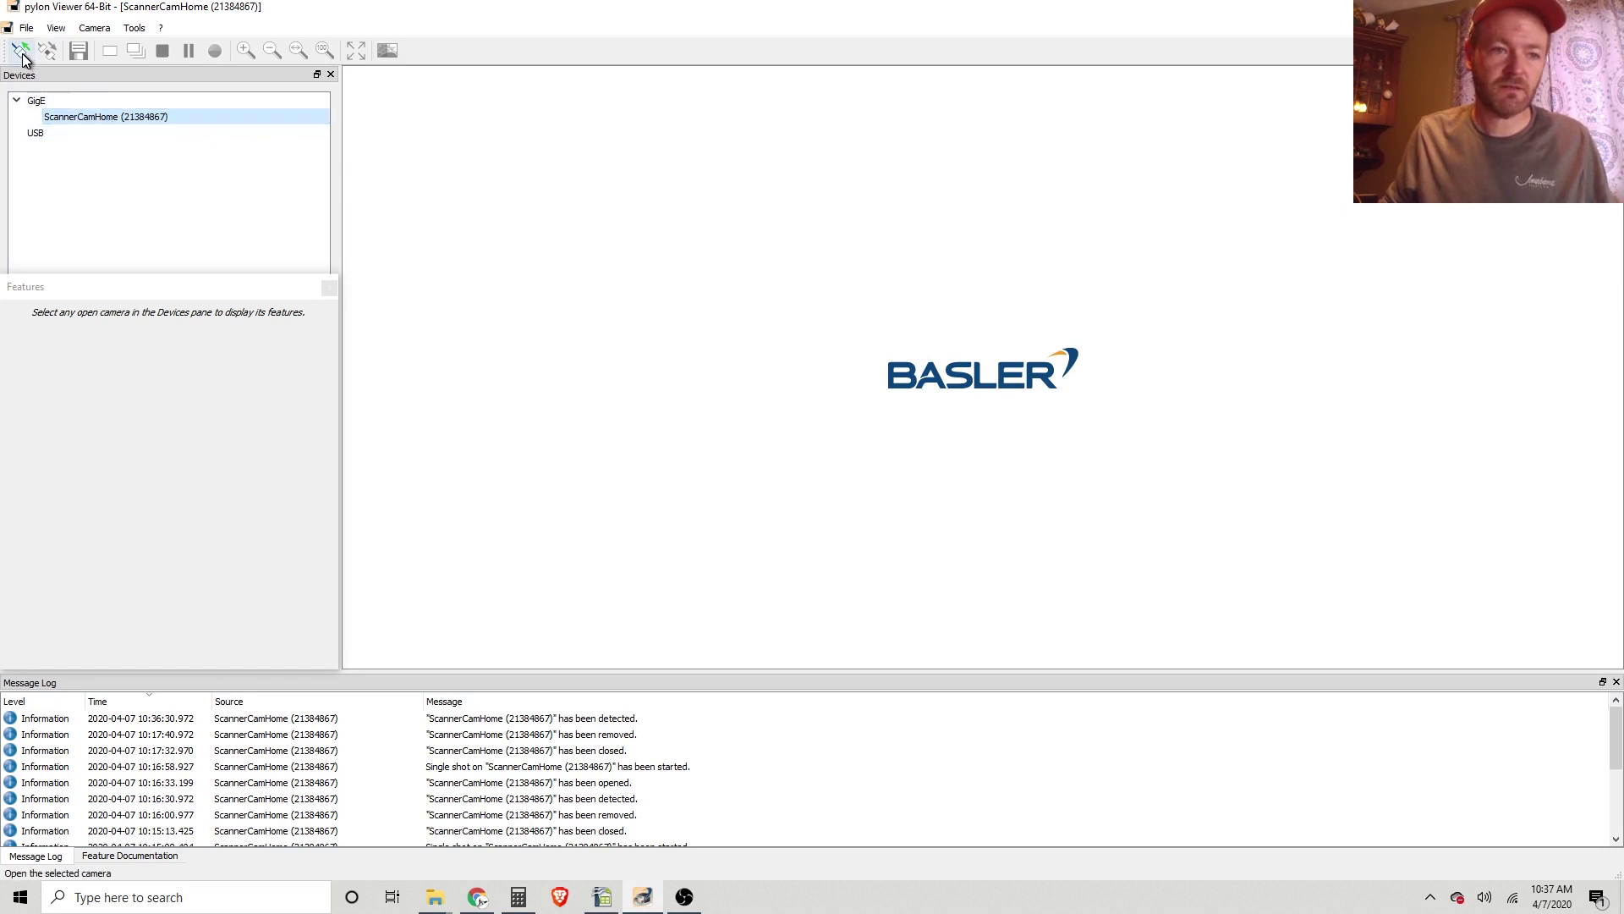
- Open the ScannerCamHome camera and limit the feature list to the Beginner user level
{"action": "mouse_move", "coordinate": [93, 121]}
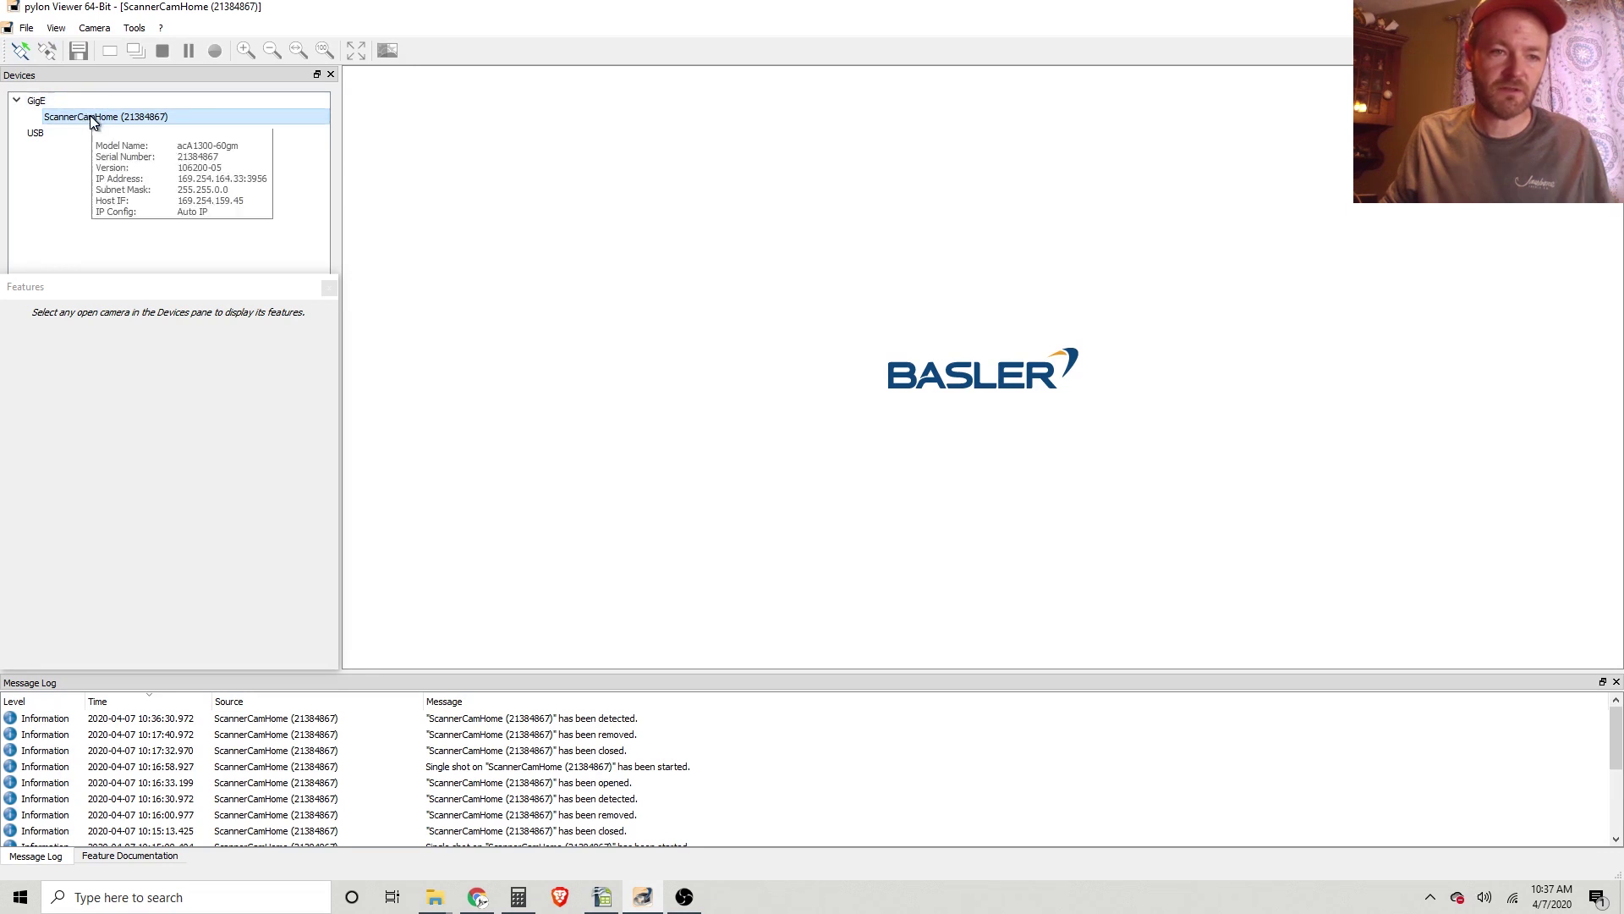
{"action": "double_click", "coordinate": [93, 118]}
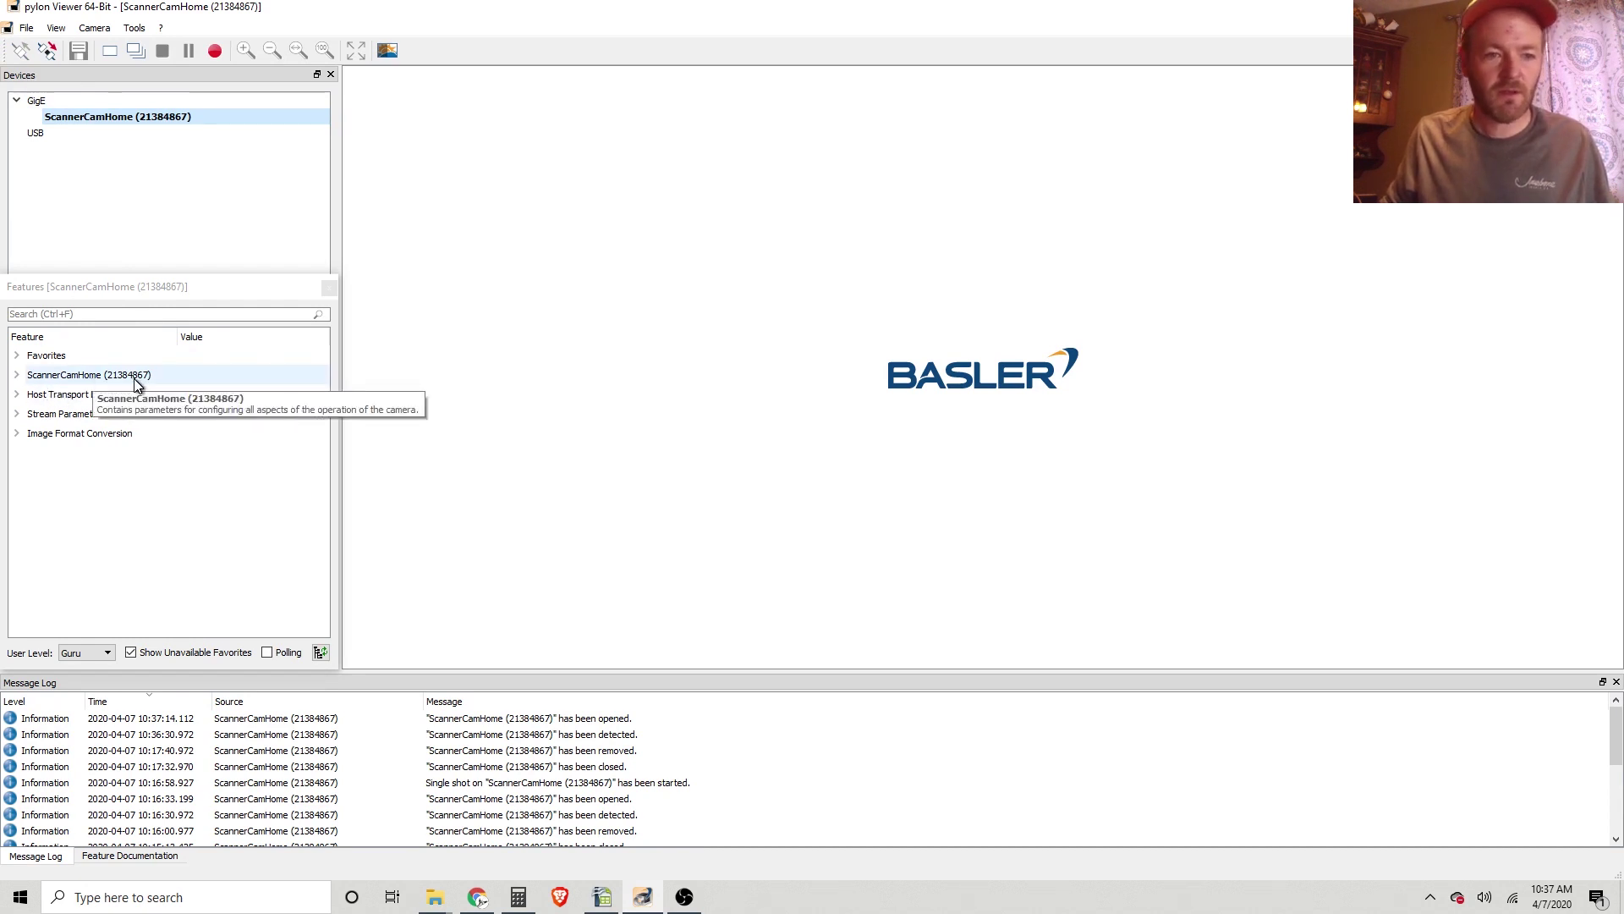
{"action": "left_click", "coordinate": [84, 652]}
{"action": "left_click", "coordinate": [89, 668]}
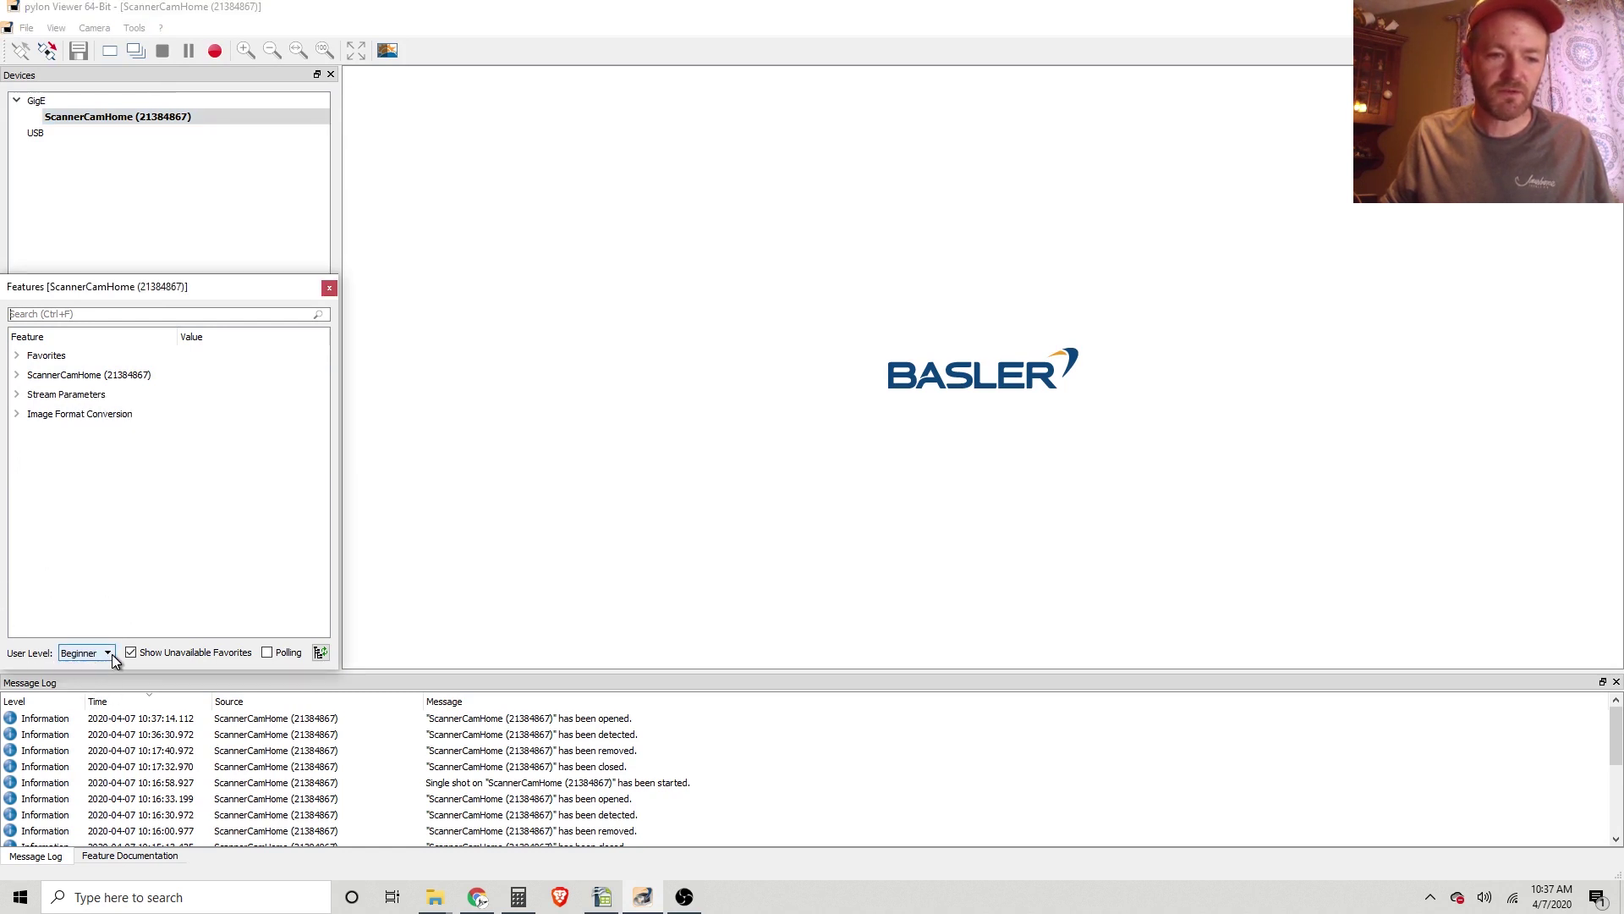
- Expand ScannerCamHome > Acquisition Controls to show Exposure Time (Raw) 7000
{"action": "key", "text": "ctrl+f"}
{"action": "left_click", "coordinate": [17, 375]}
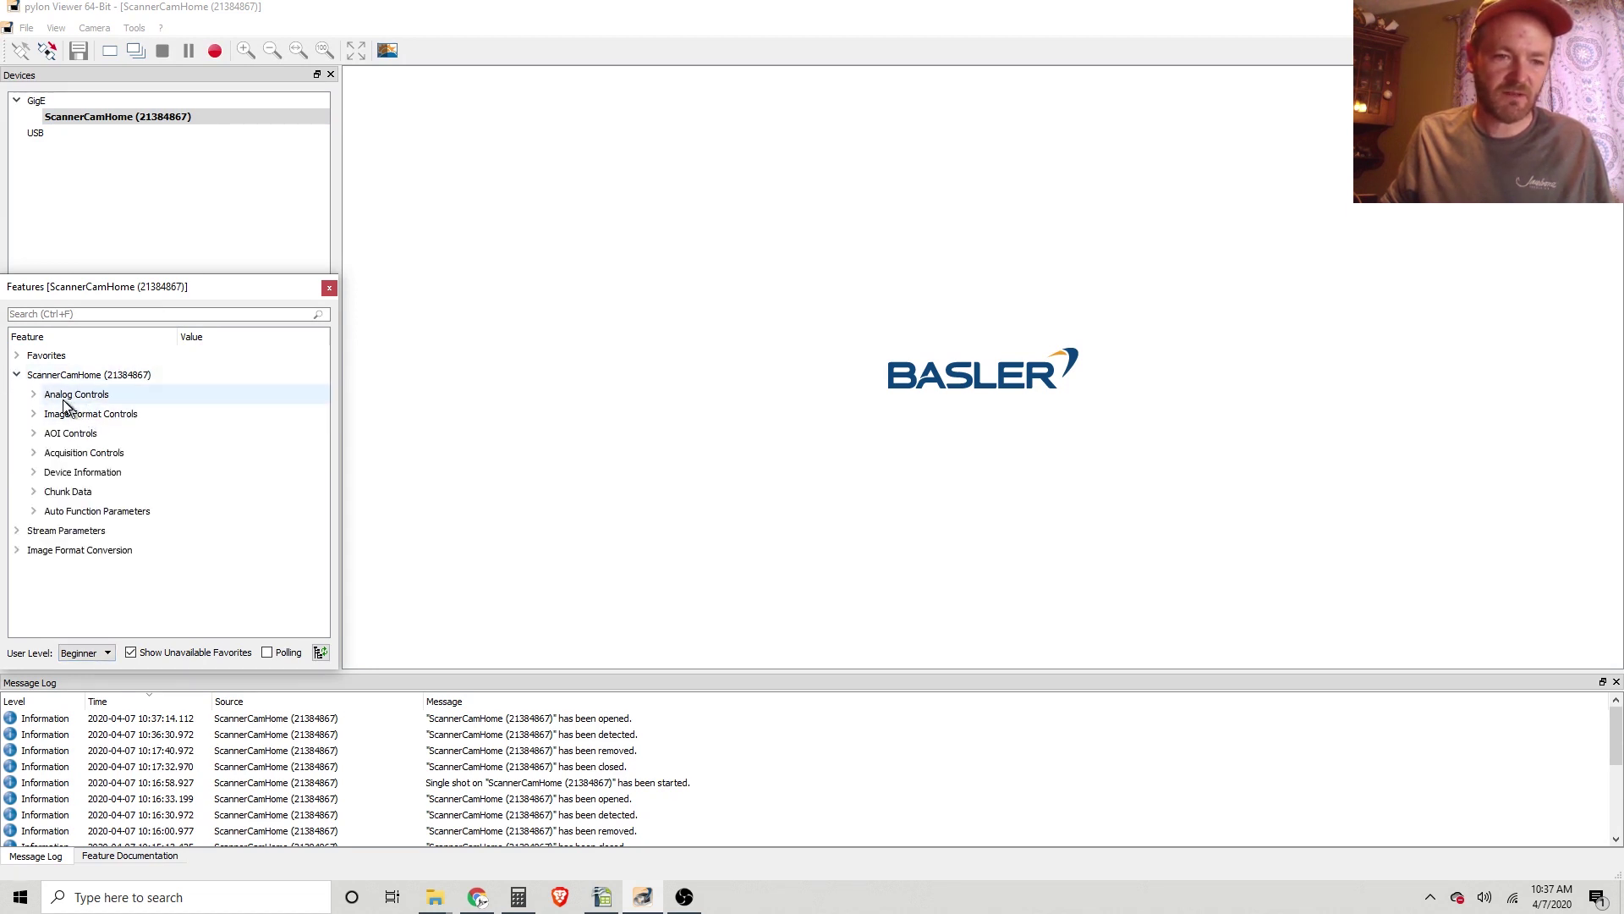
{"action": "left_click", "coordinate": [34, 453]}
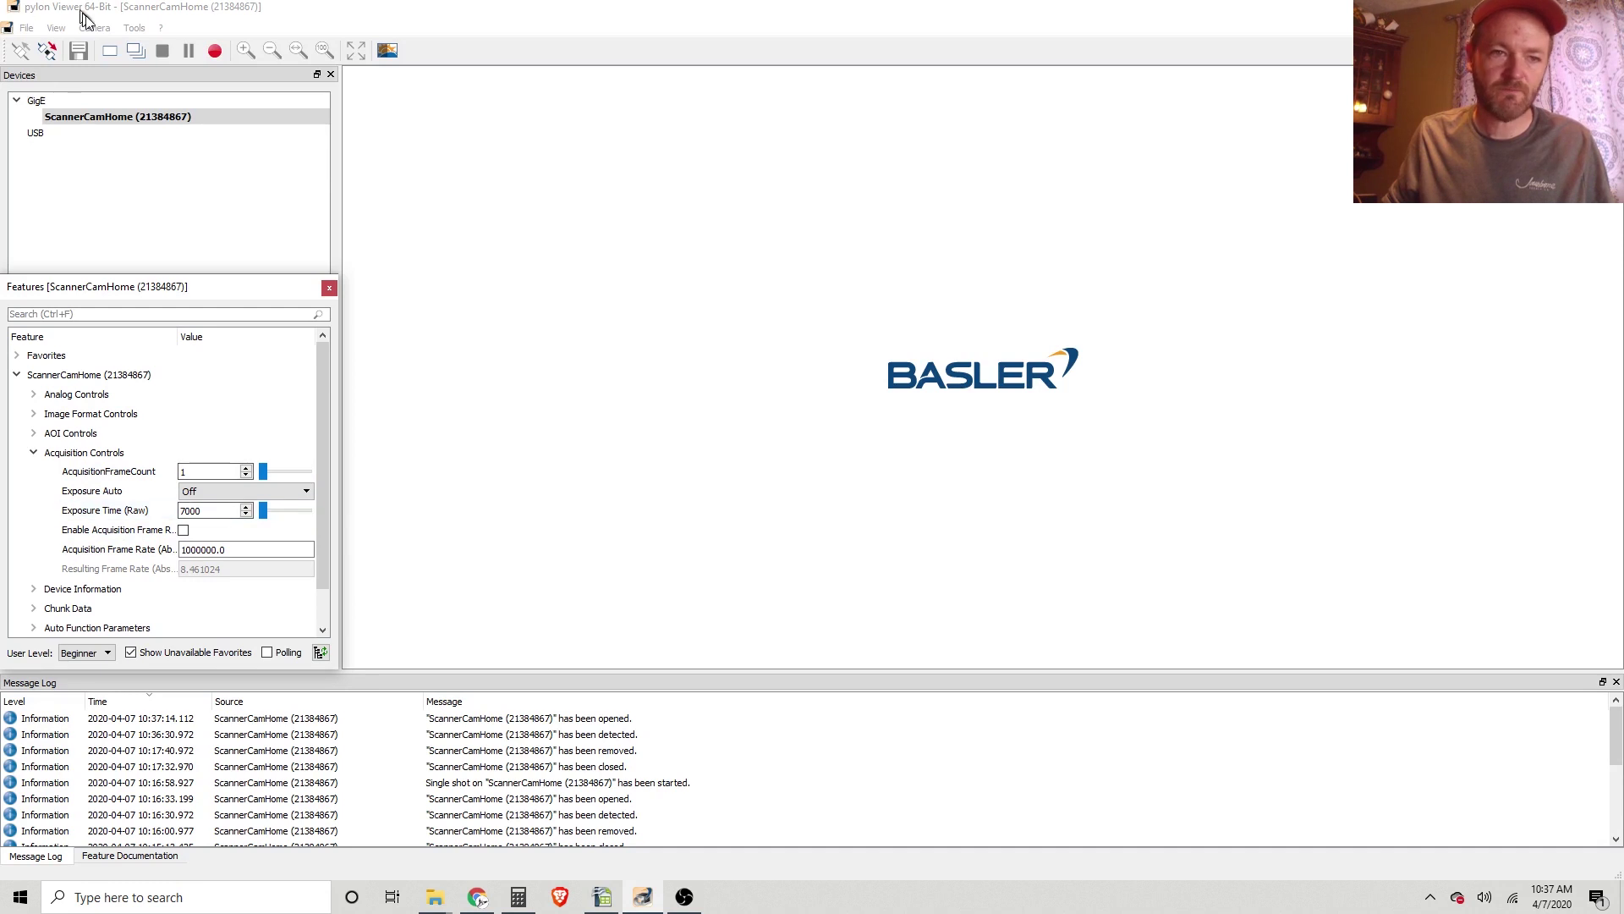
- Run an enlarged live capture while raising Exposure Time (Raw) to 80000, then stop it
{"action": "left_click", "coordinate": [136, 52]}
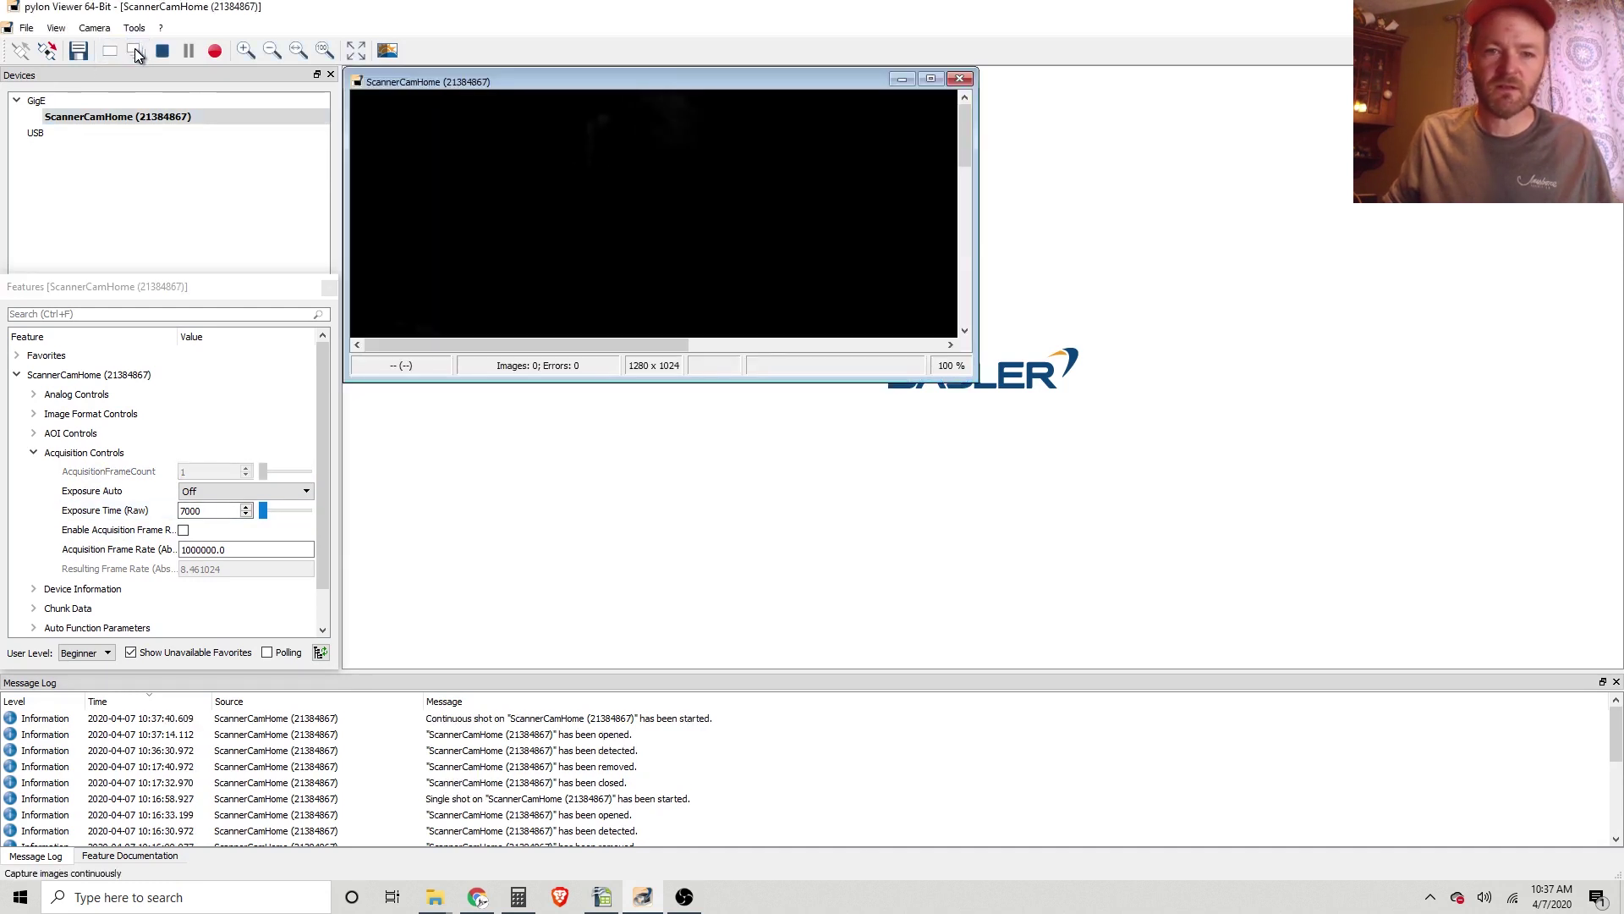
{"action": "left_click", "coordinate": [931, 79]}
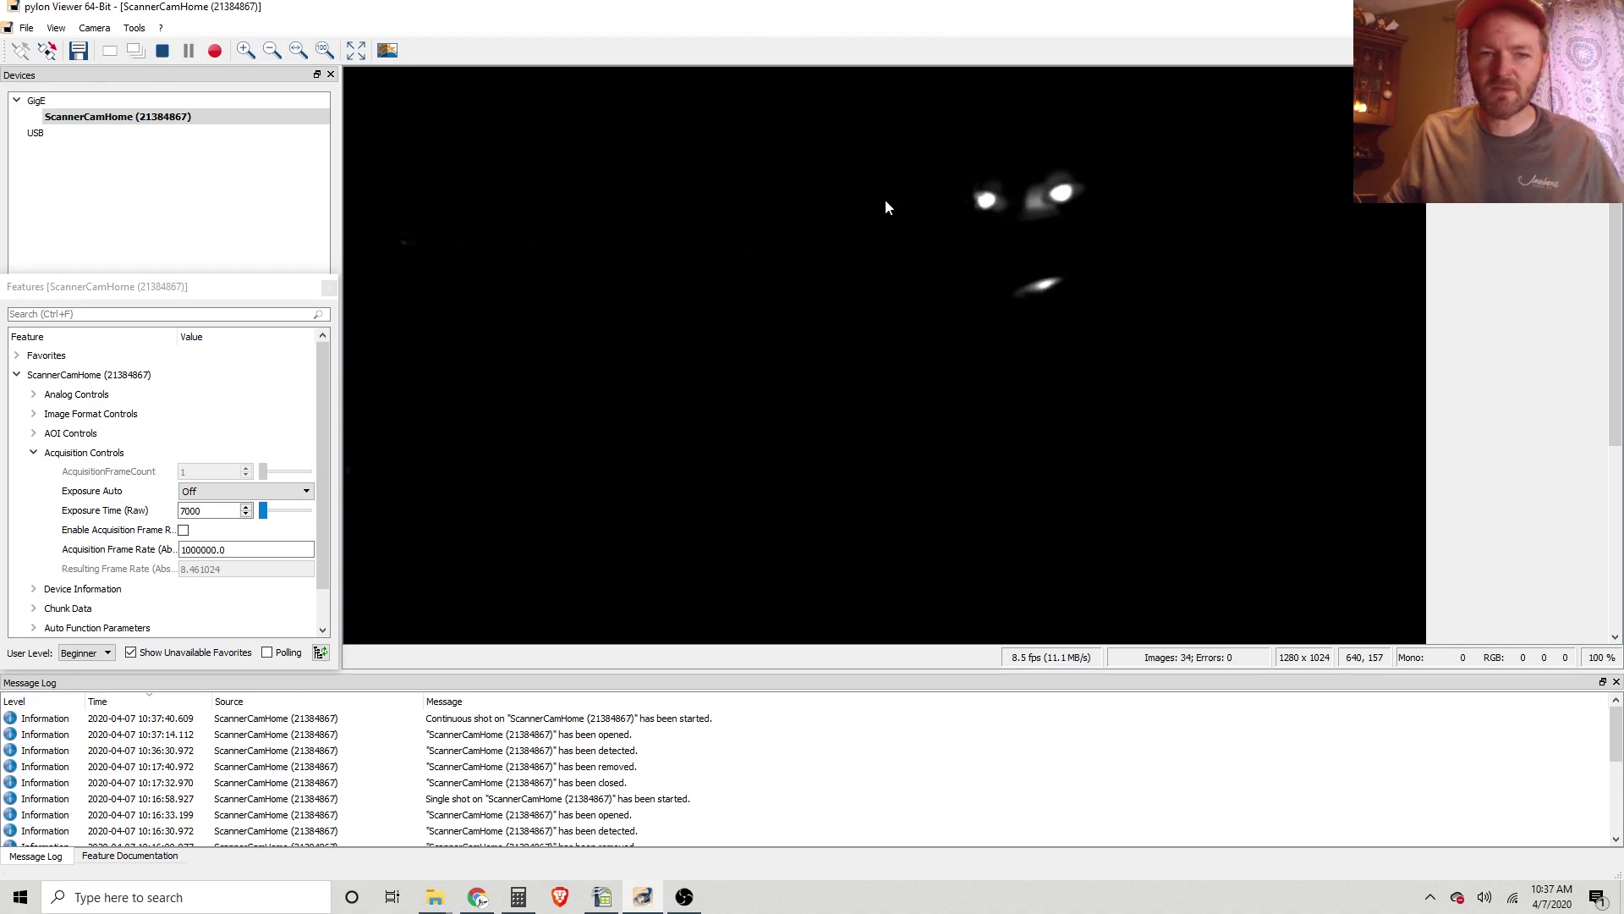
{"action": "left_click", "coordinate": [197, 511]}
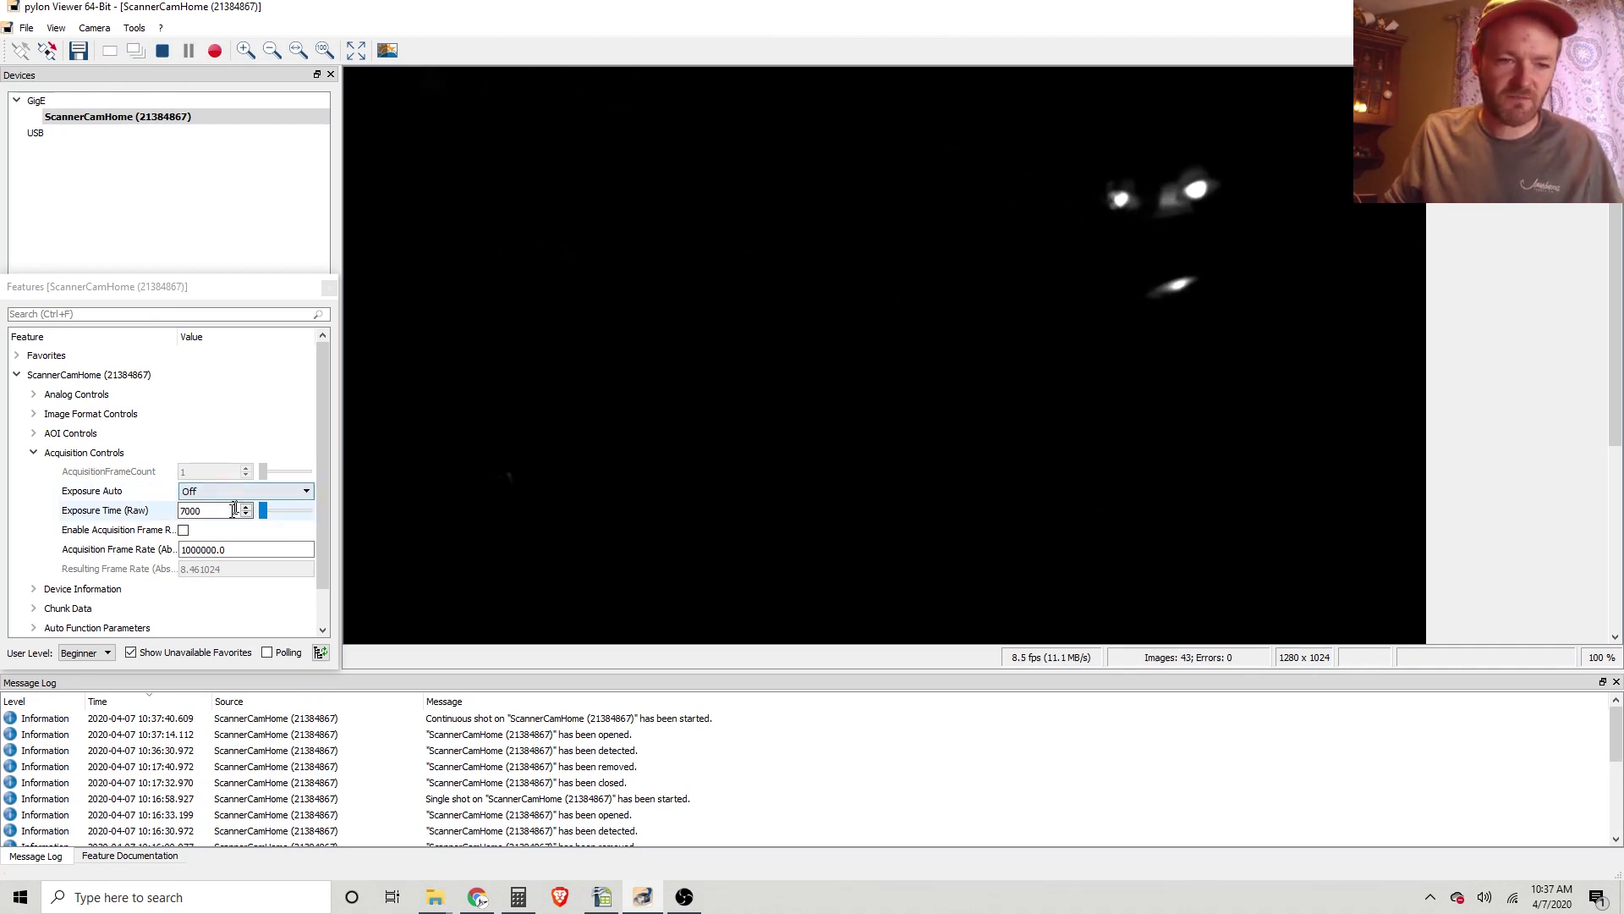
{"action": "left_click", "coordinate": [191, 511]}
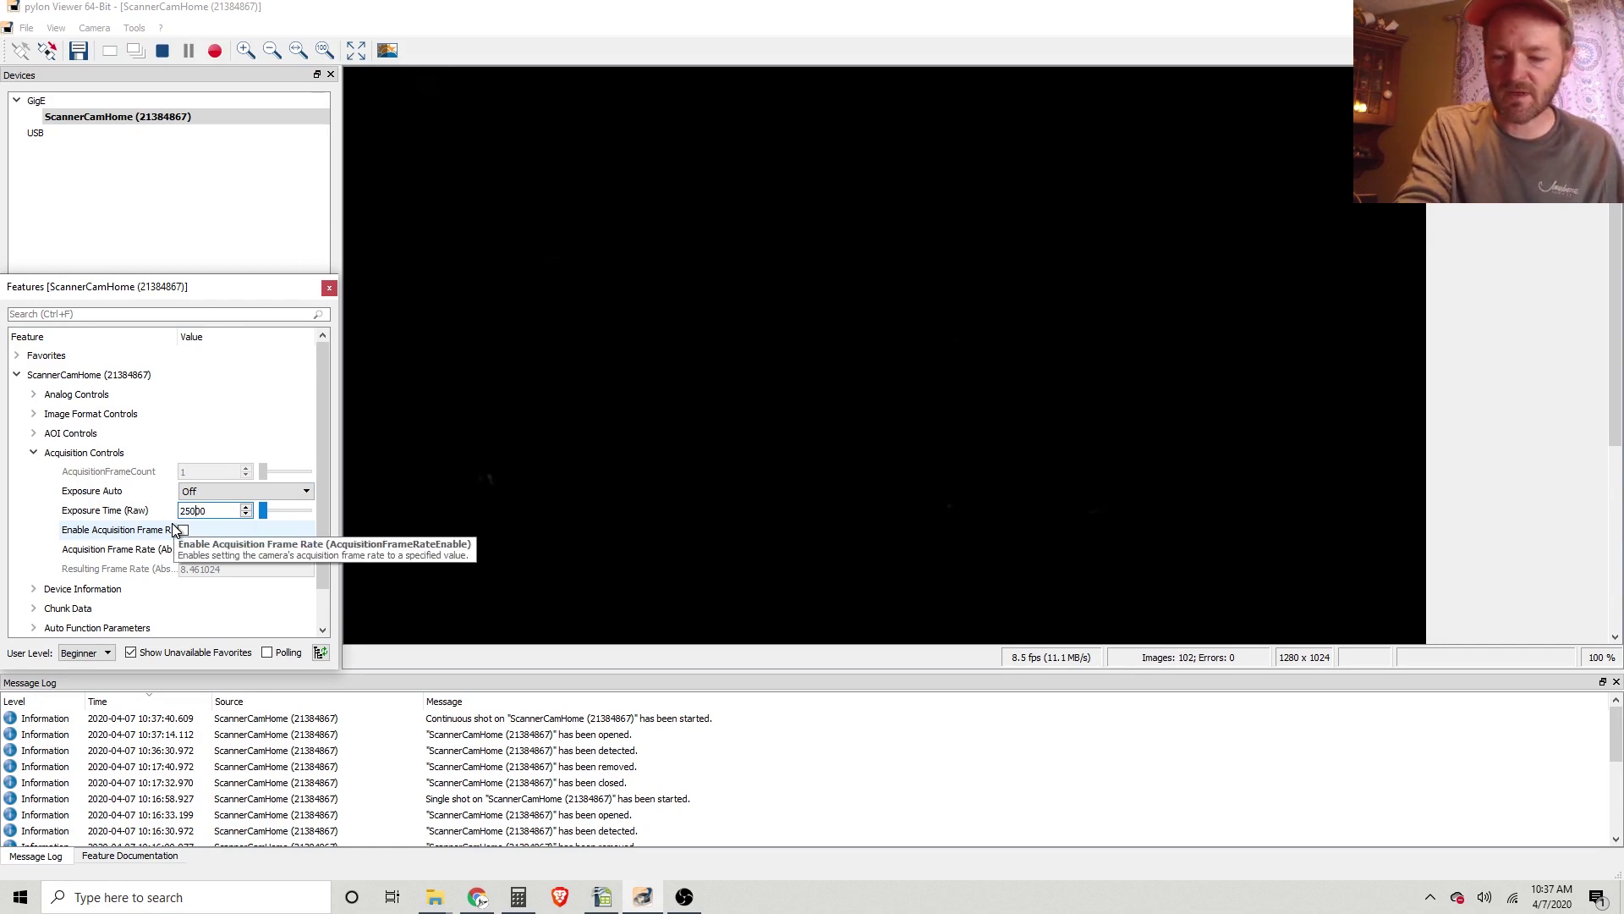
{"action": "key", "text": "Return"}
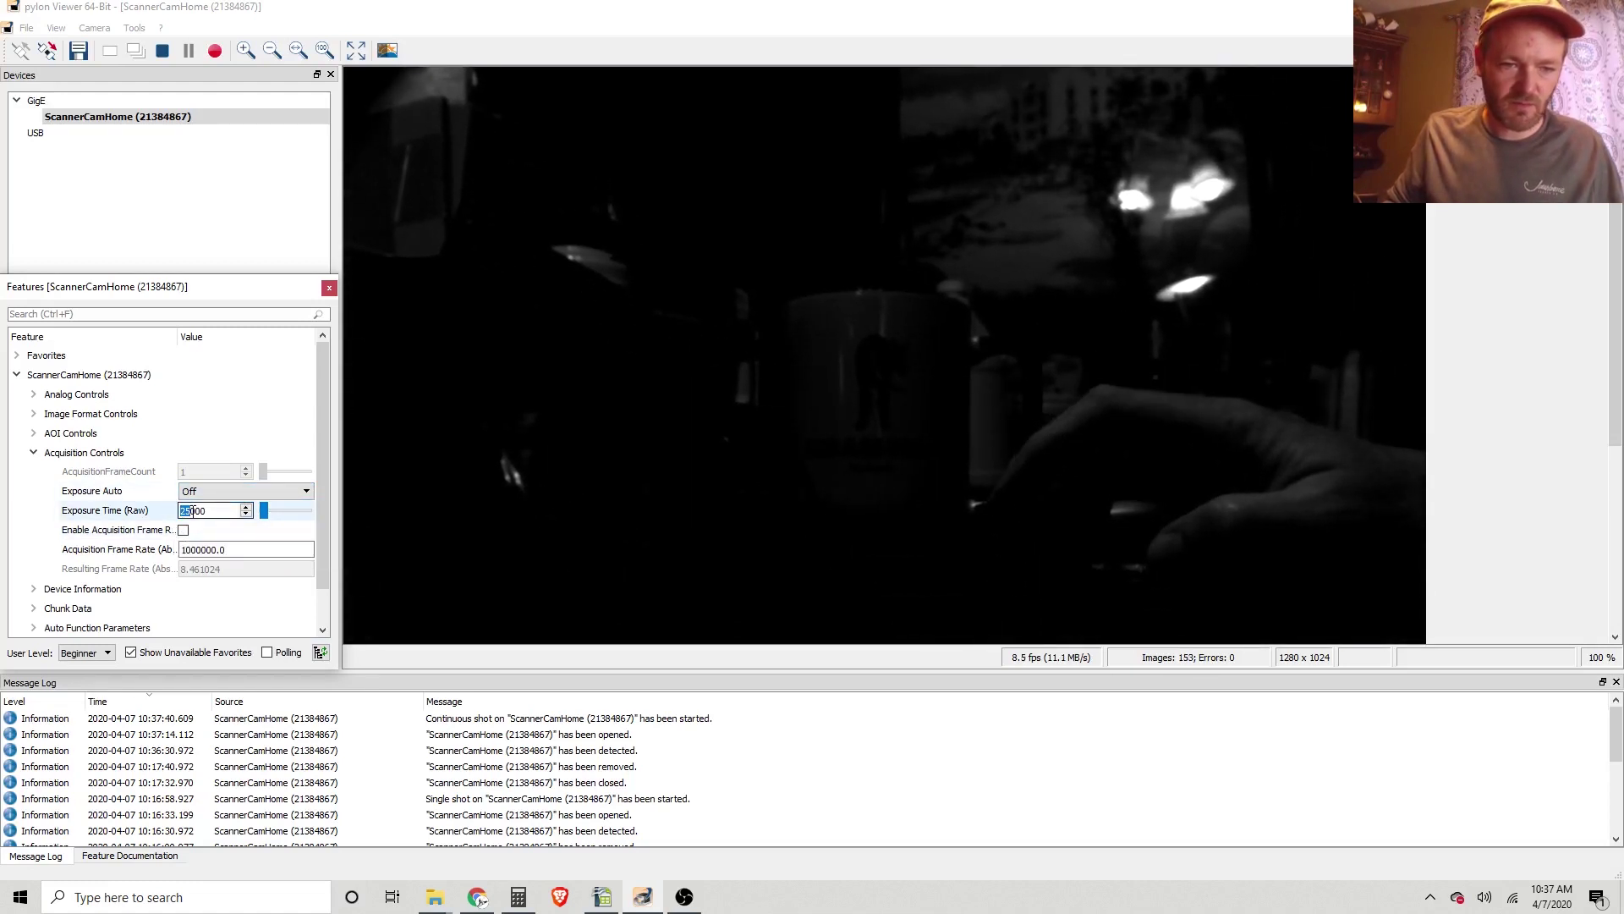
{"action": "type", "text": "30000"}
{"action": "key", "text": "Return"}
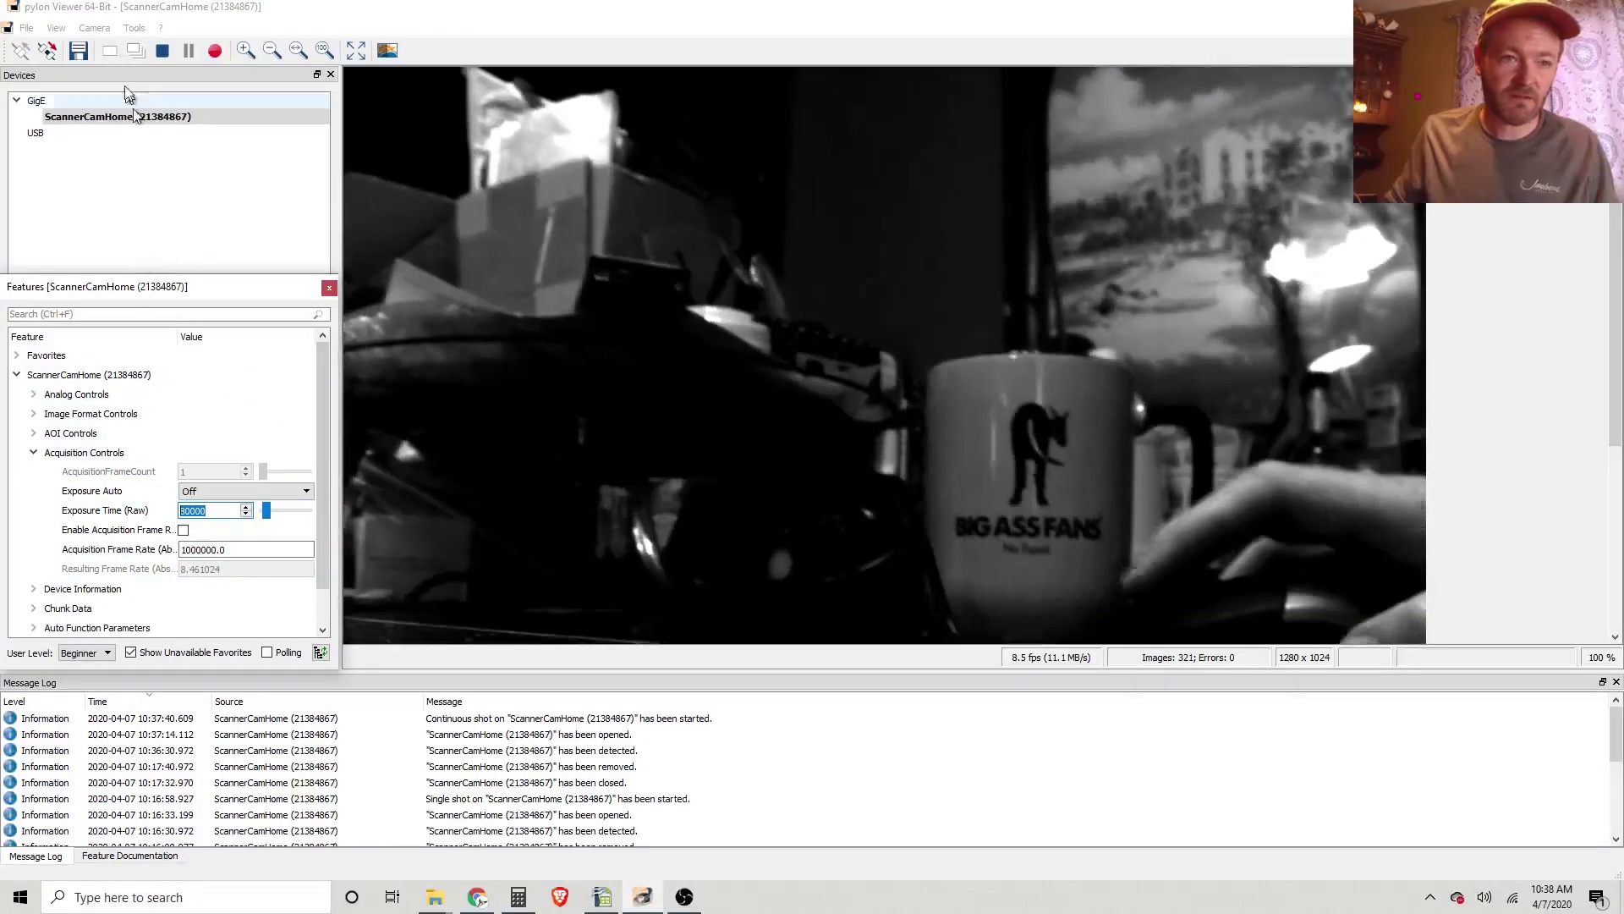
{"action": "left_click", "coordinate": [161, 51]}
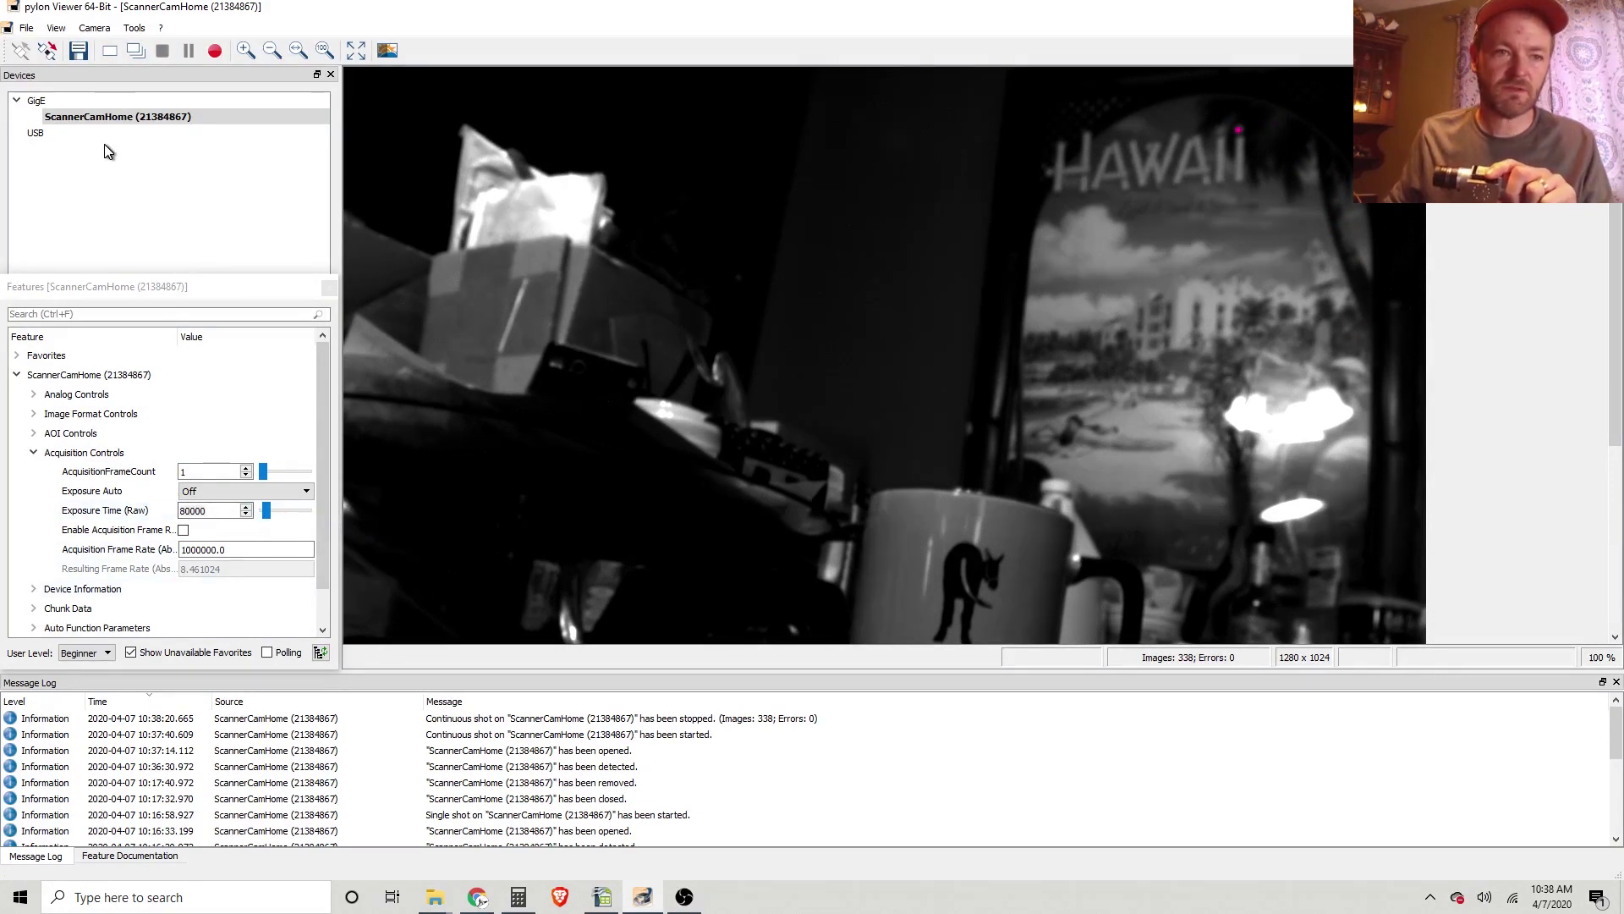
- Reopen the camera and check Device Information and Acquisition Controls for the retained 80000 exposure
{"action": "left_click", "coordinate": [48, 52]}
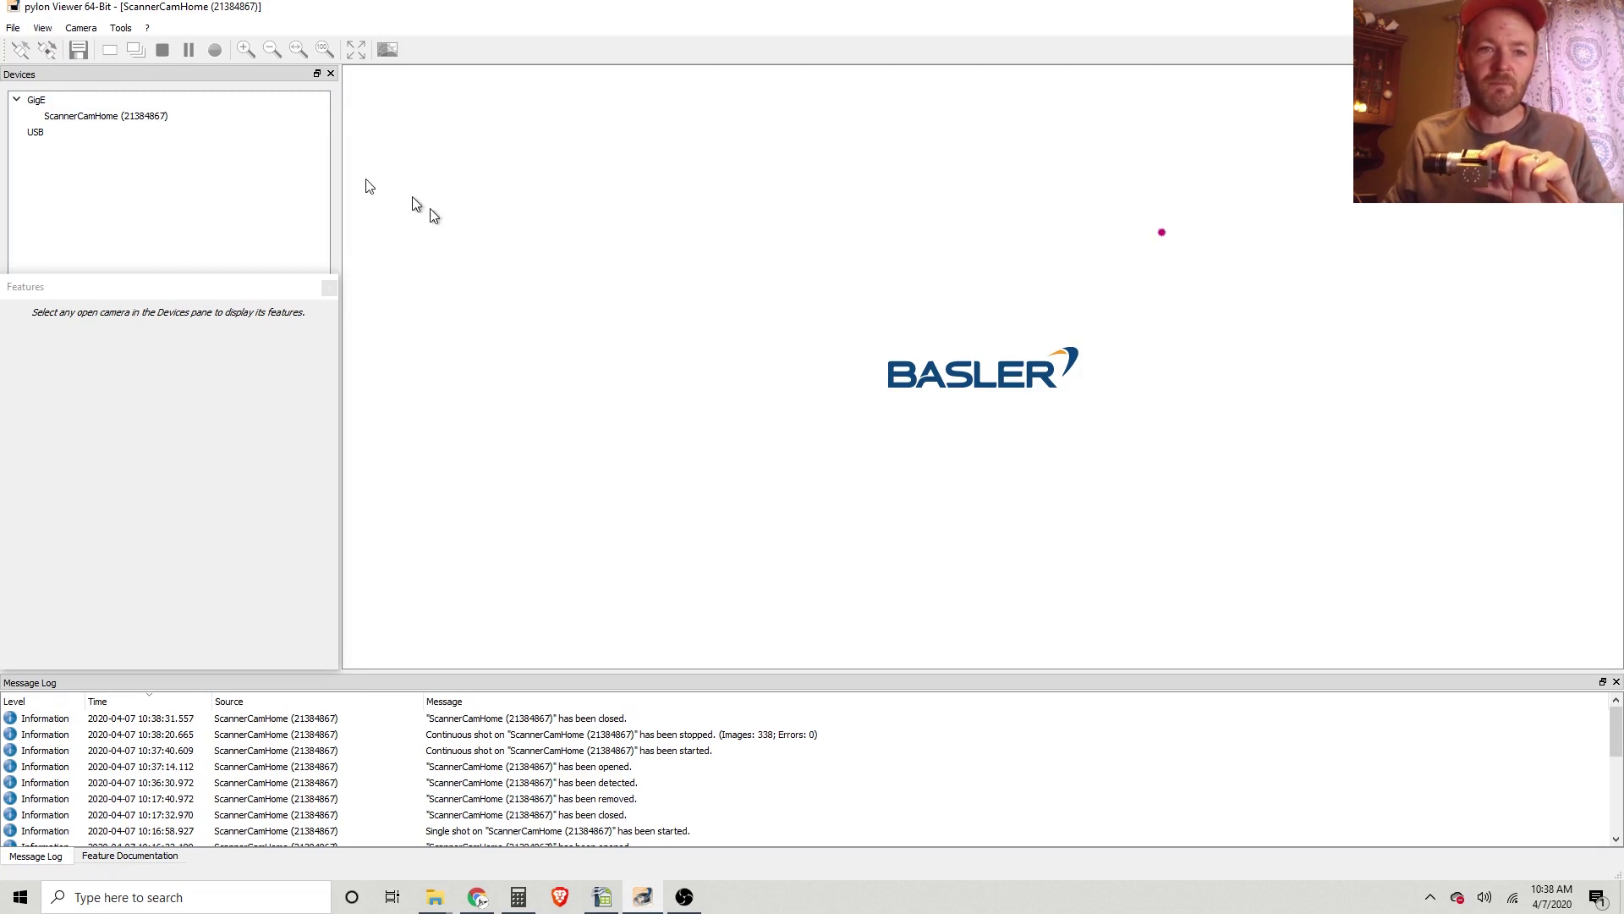
{"action": "double_click", "coordinate": [87, 118]}
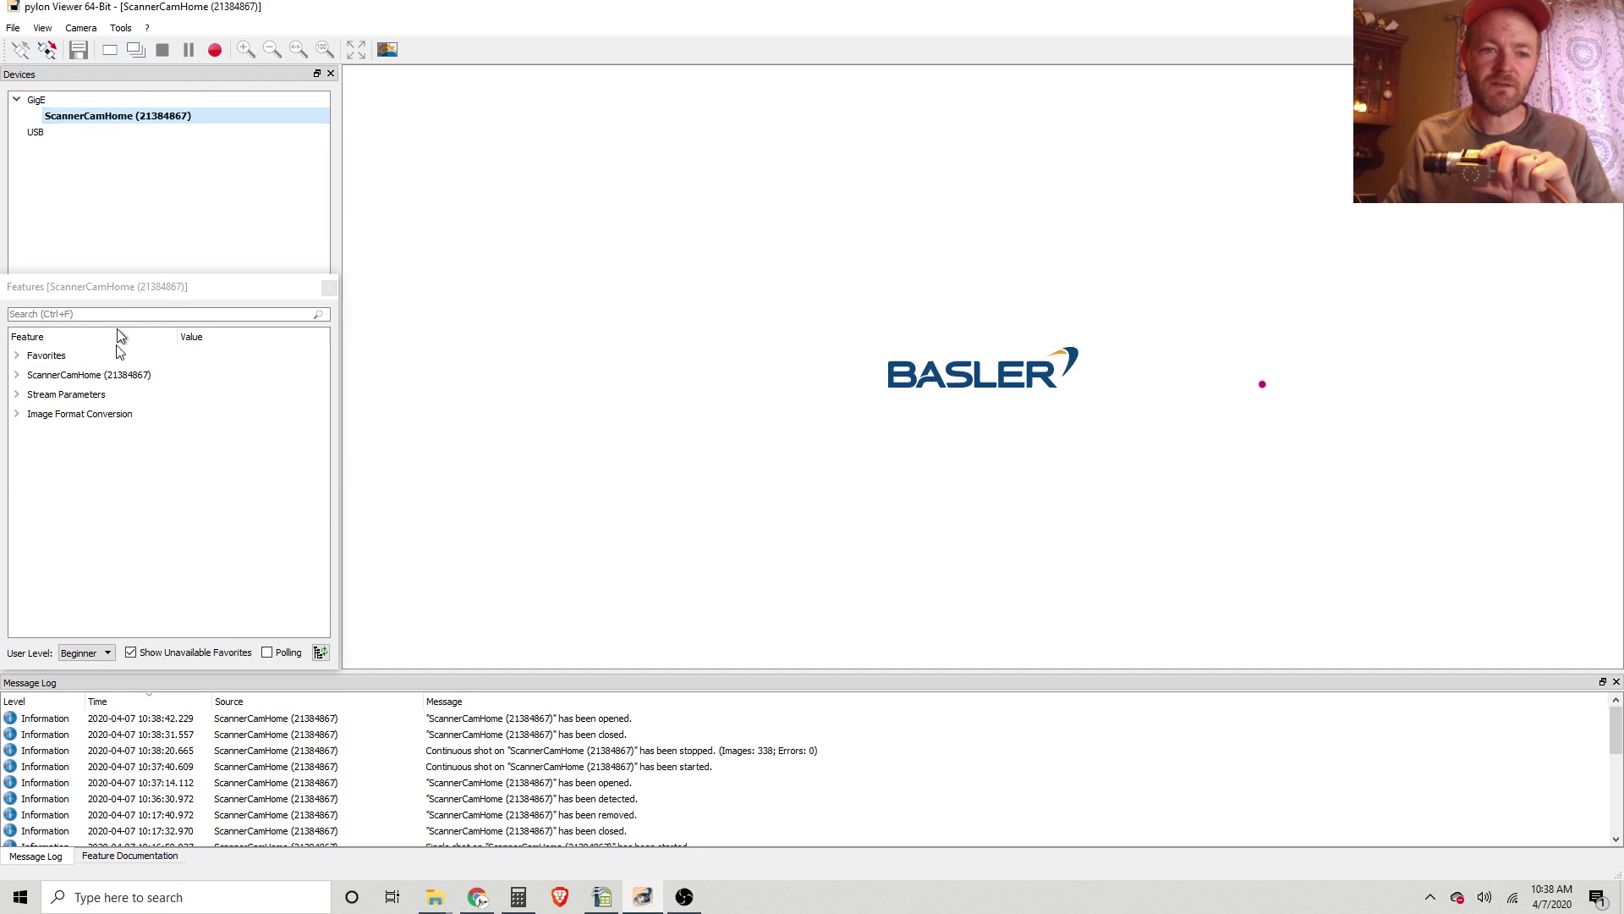
{"action": "left_click", "coordinate": [125, 375]}
{"action": "left_click", "coordinate": [17, 374]}
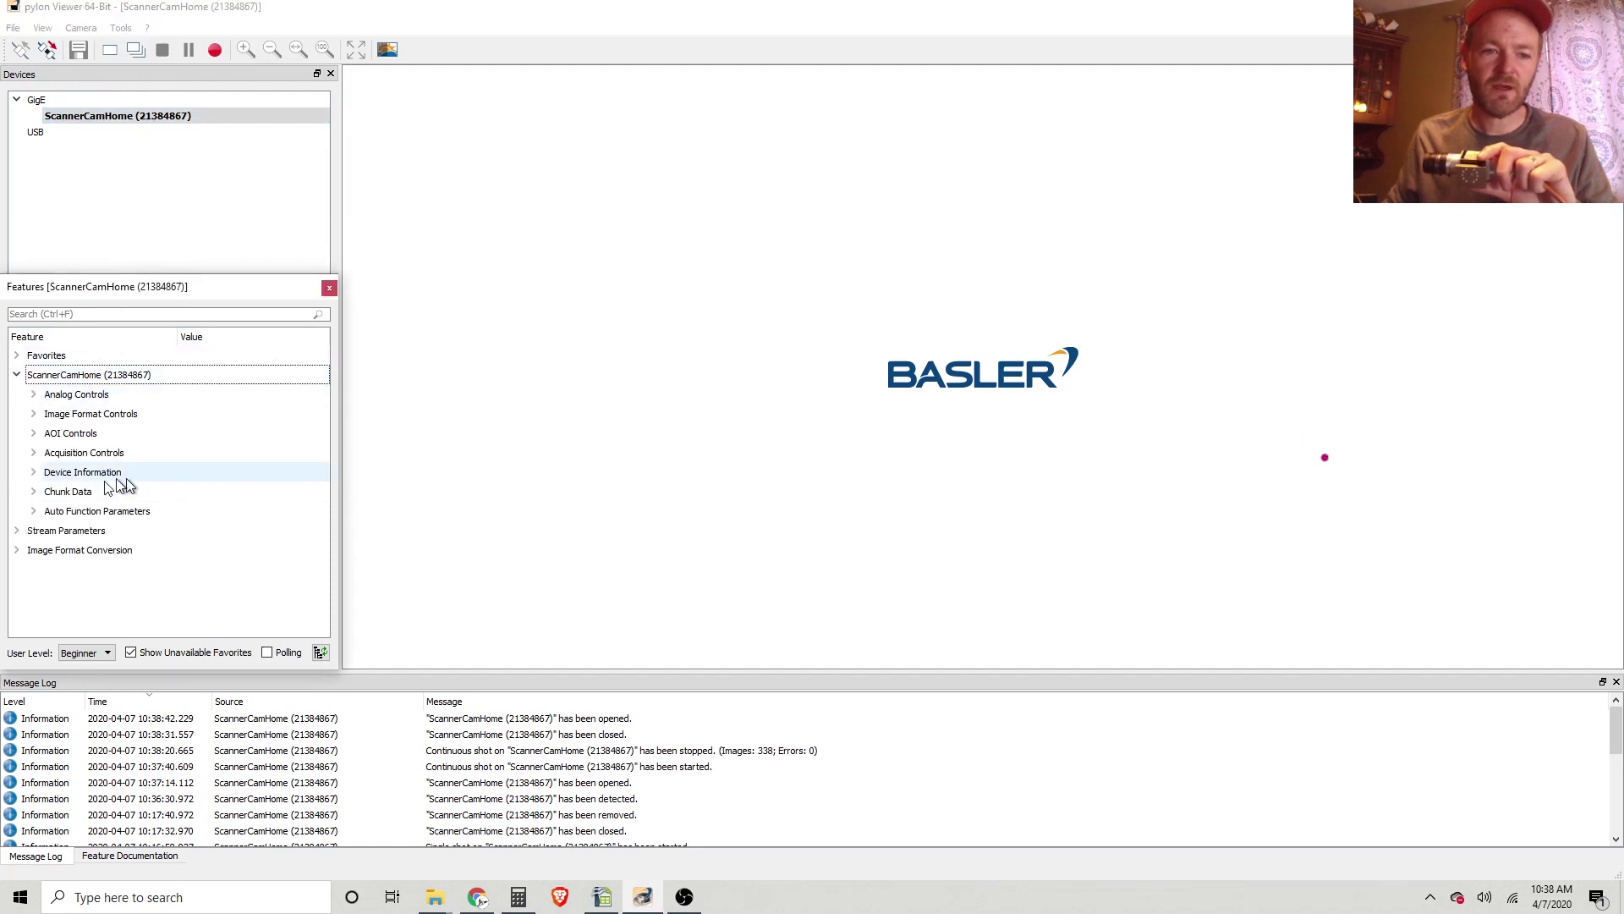
{"action": "left_click", "coordinate": [34, 473]}
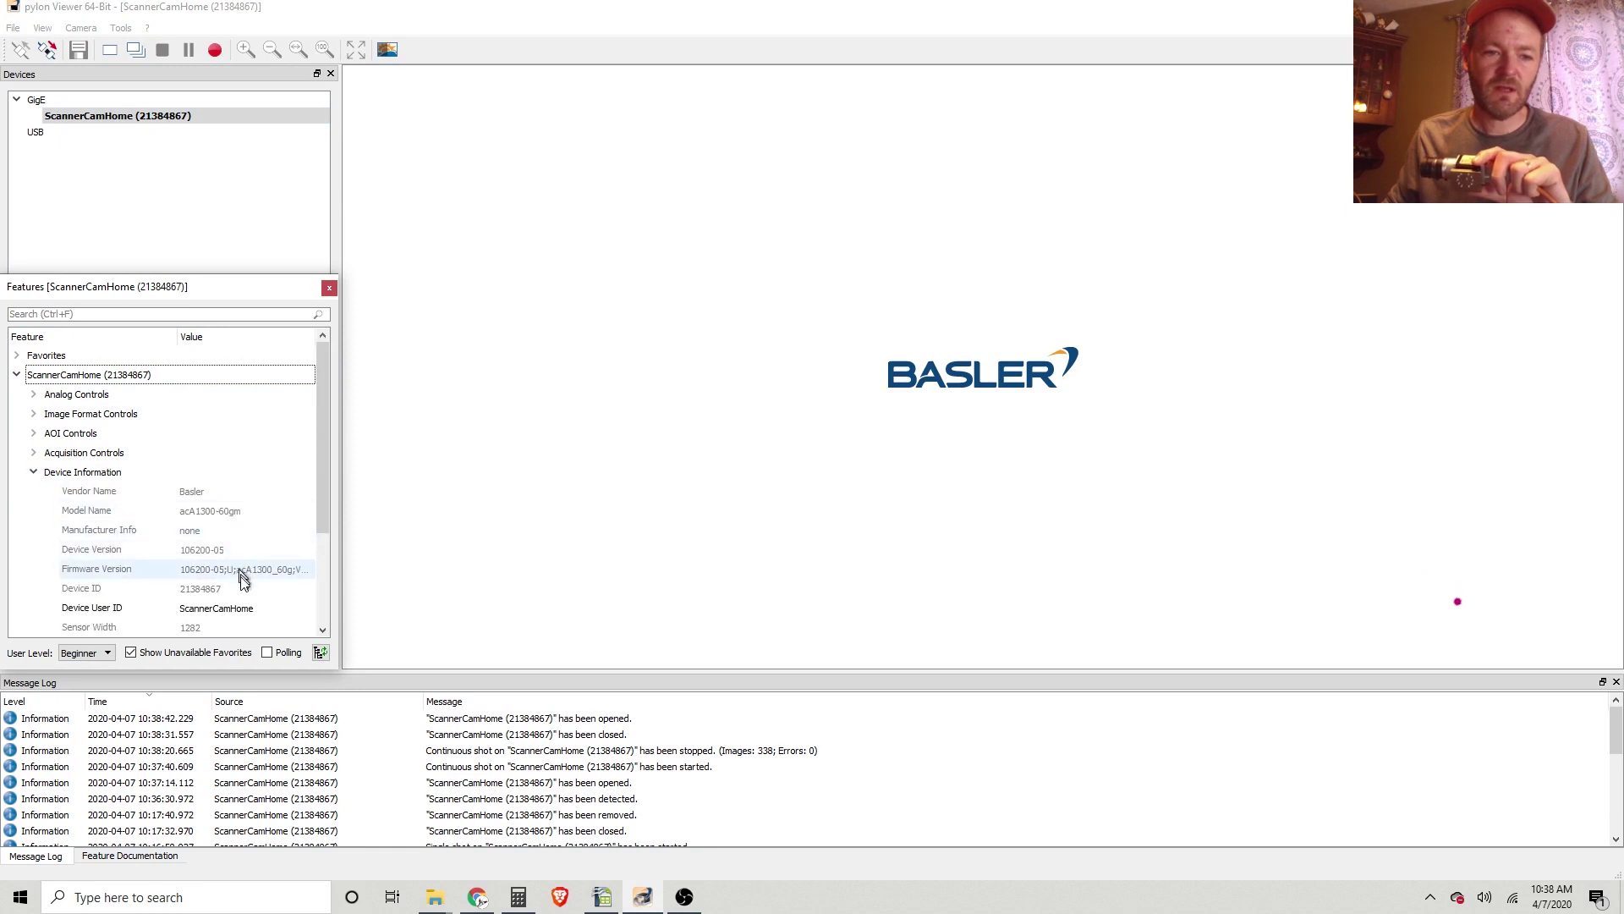
{"action": "left_click", "coordinate": [34, 472]}
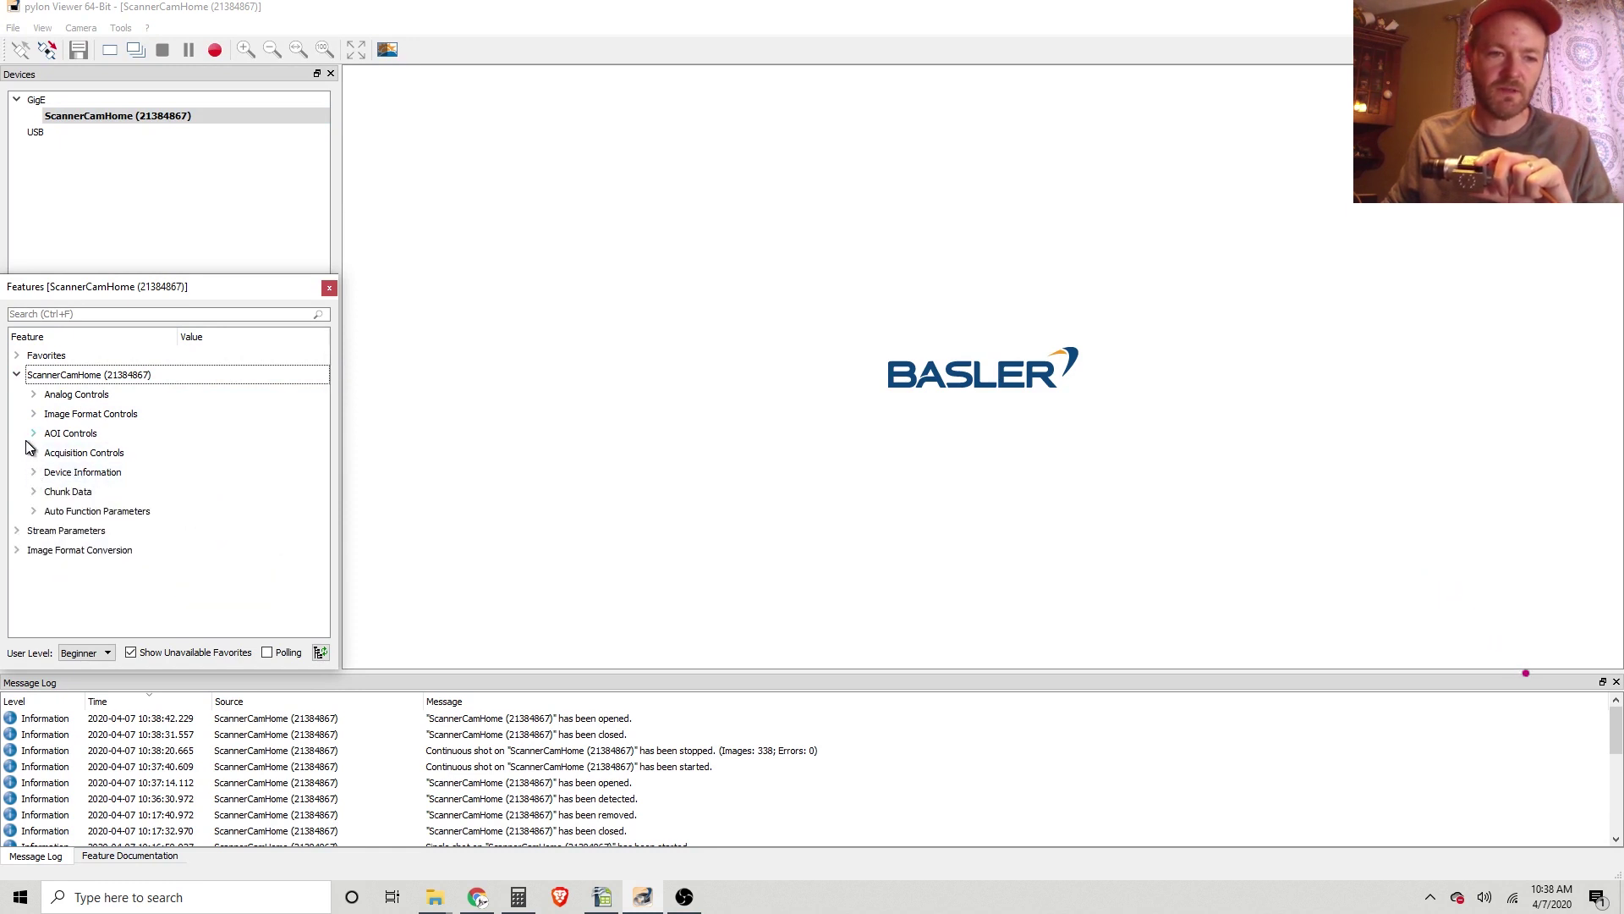
{"action": "left_click", "coordinate": [34, 453]}
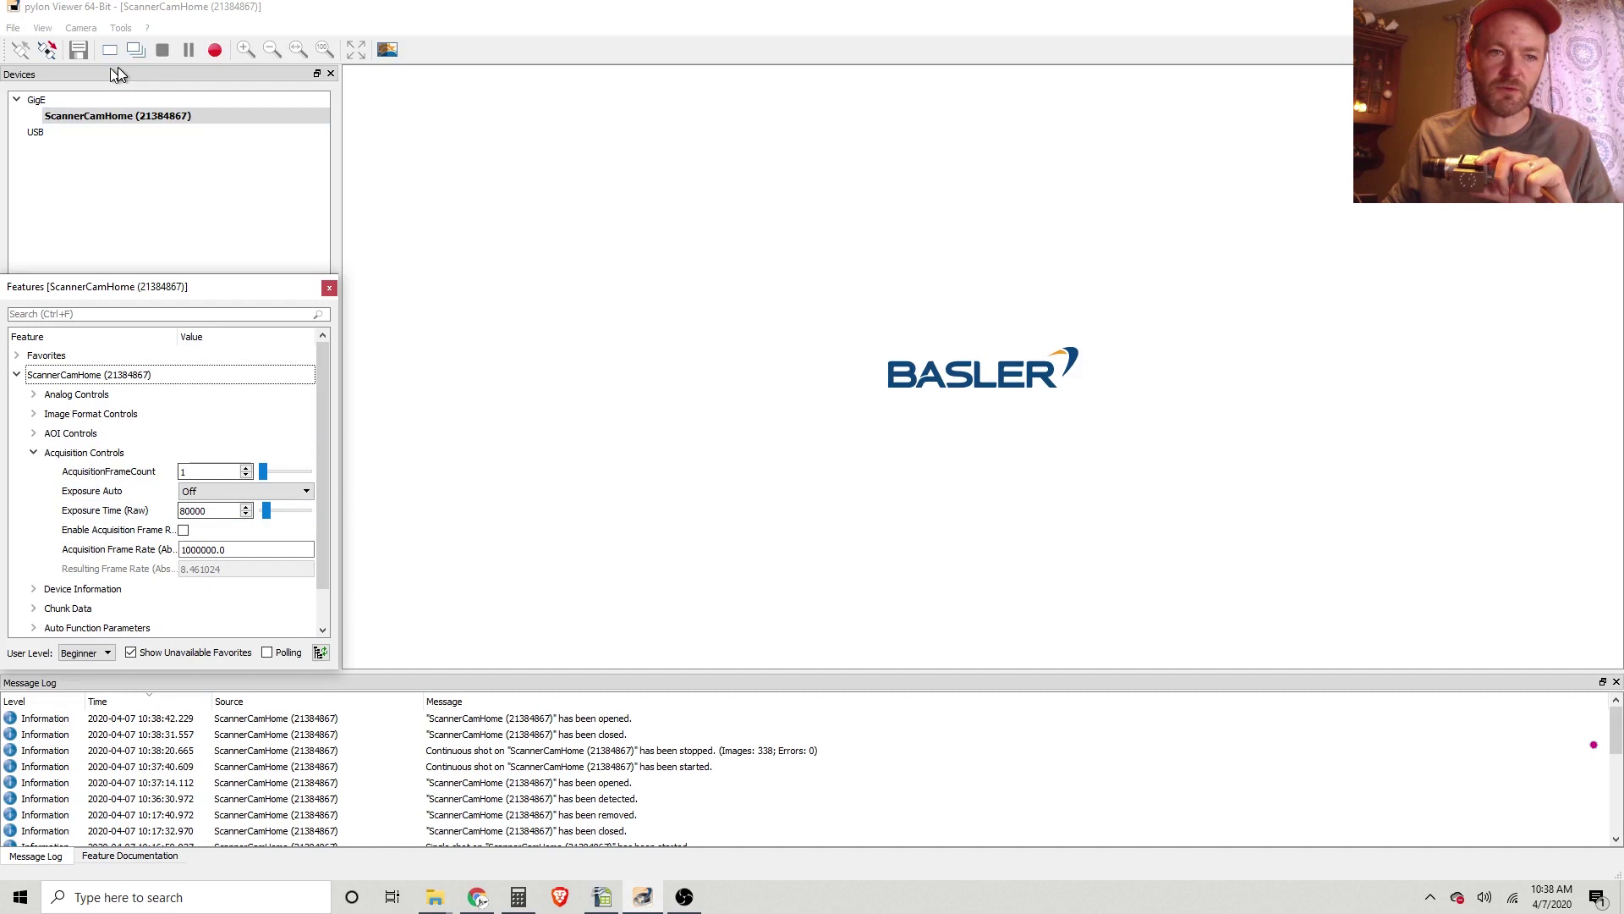
- Run a short continuous capture of 24 images, stop it, and close the camera
{"action": "left_click", "coordinate": [139, 53]}
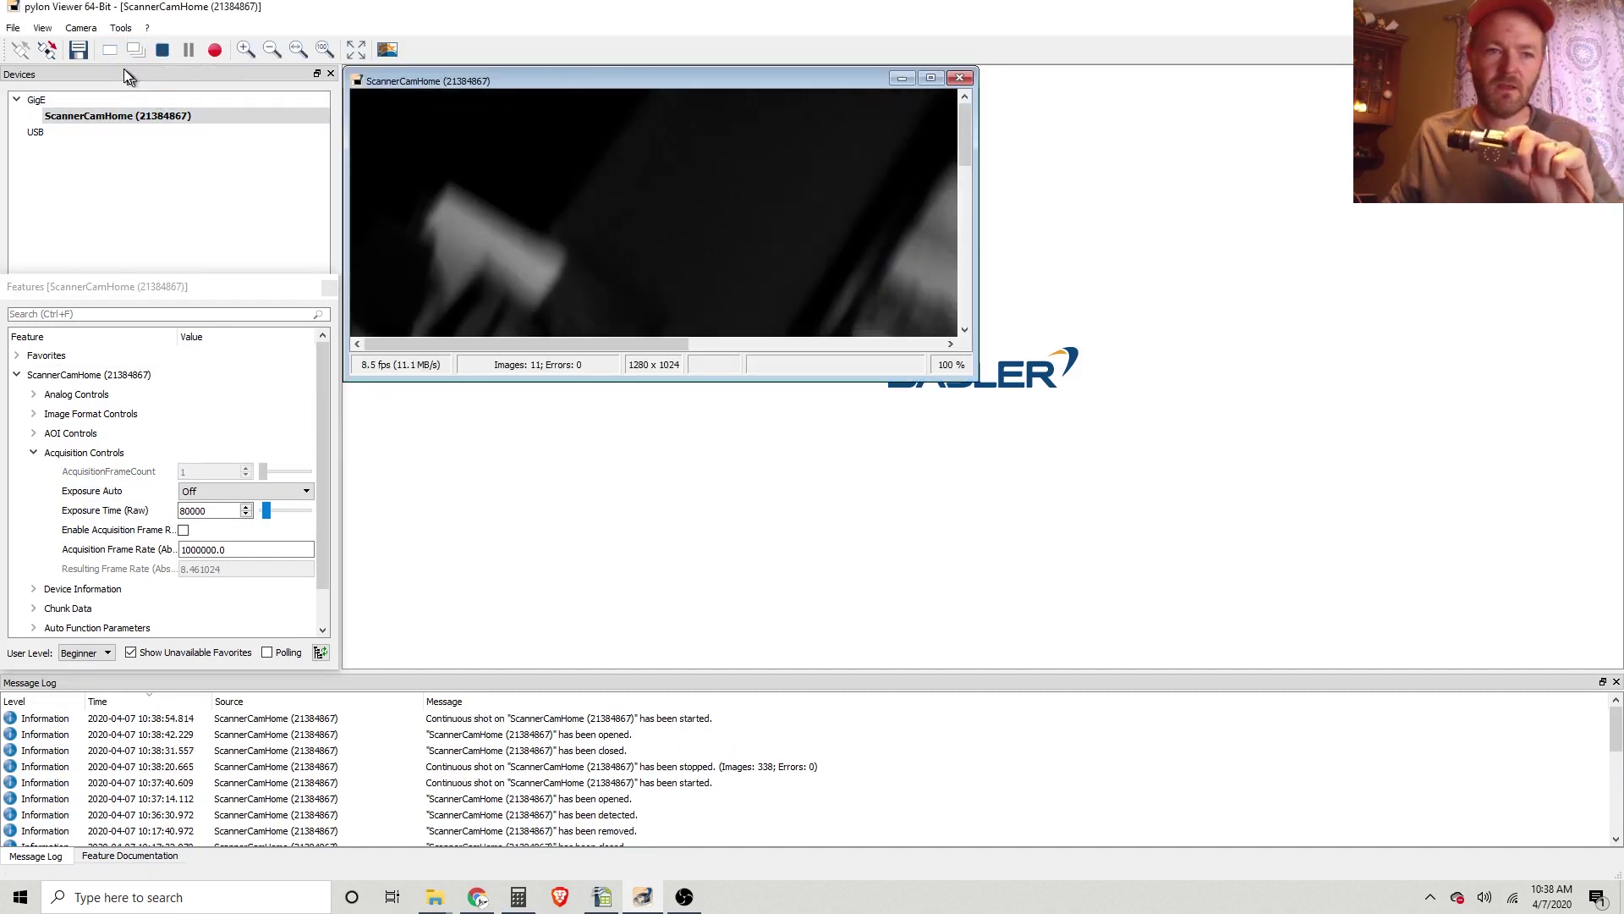
{"action": "left_click", "coordinate": [162, 49]}
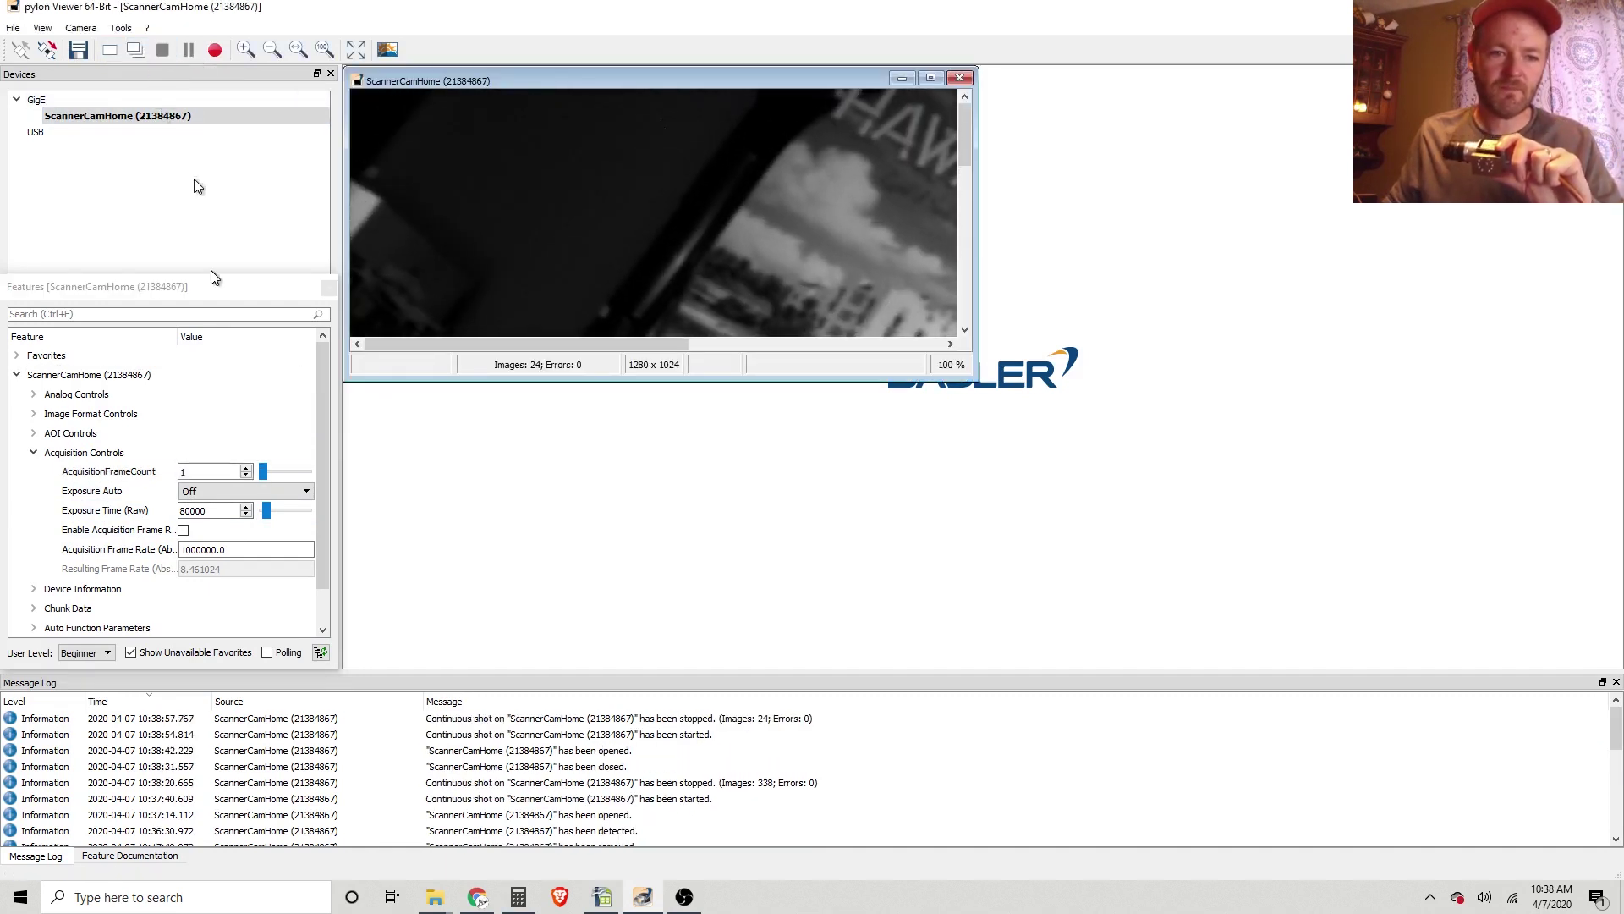
{"action": "left_click", "coordinate": [46, 50]}
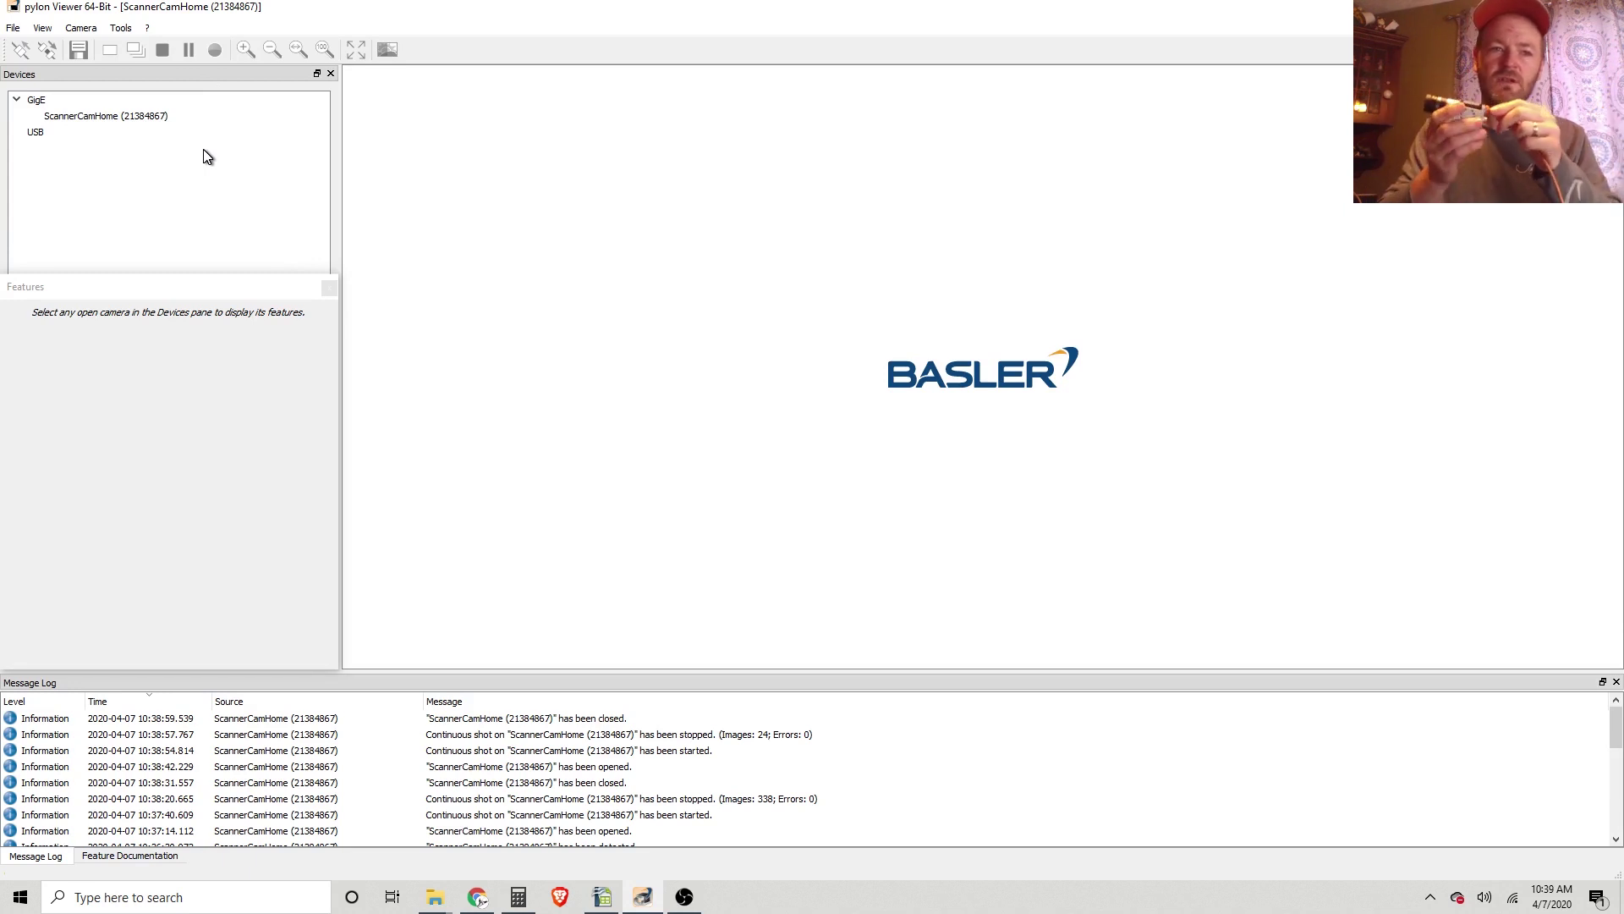
- Reopen ScannerCamHome past the configuration download error and set Exposure Time (Raw) to 7000
{"action": "double_click", "coordinate": [117, 123]}
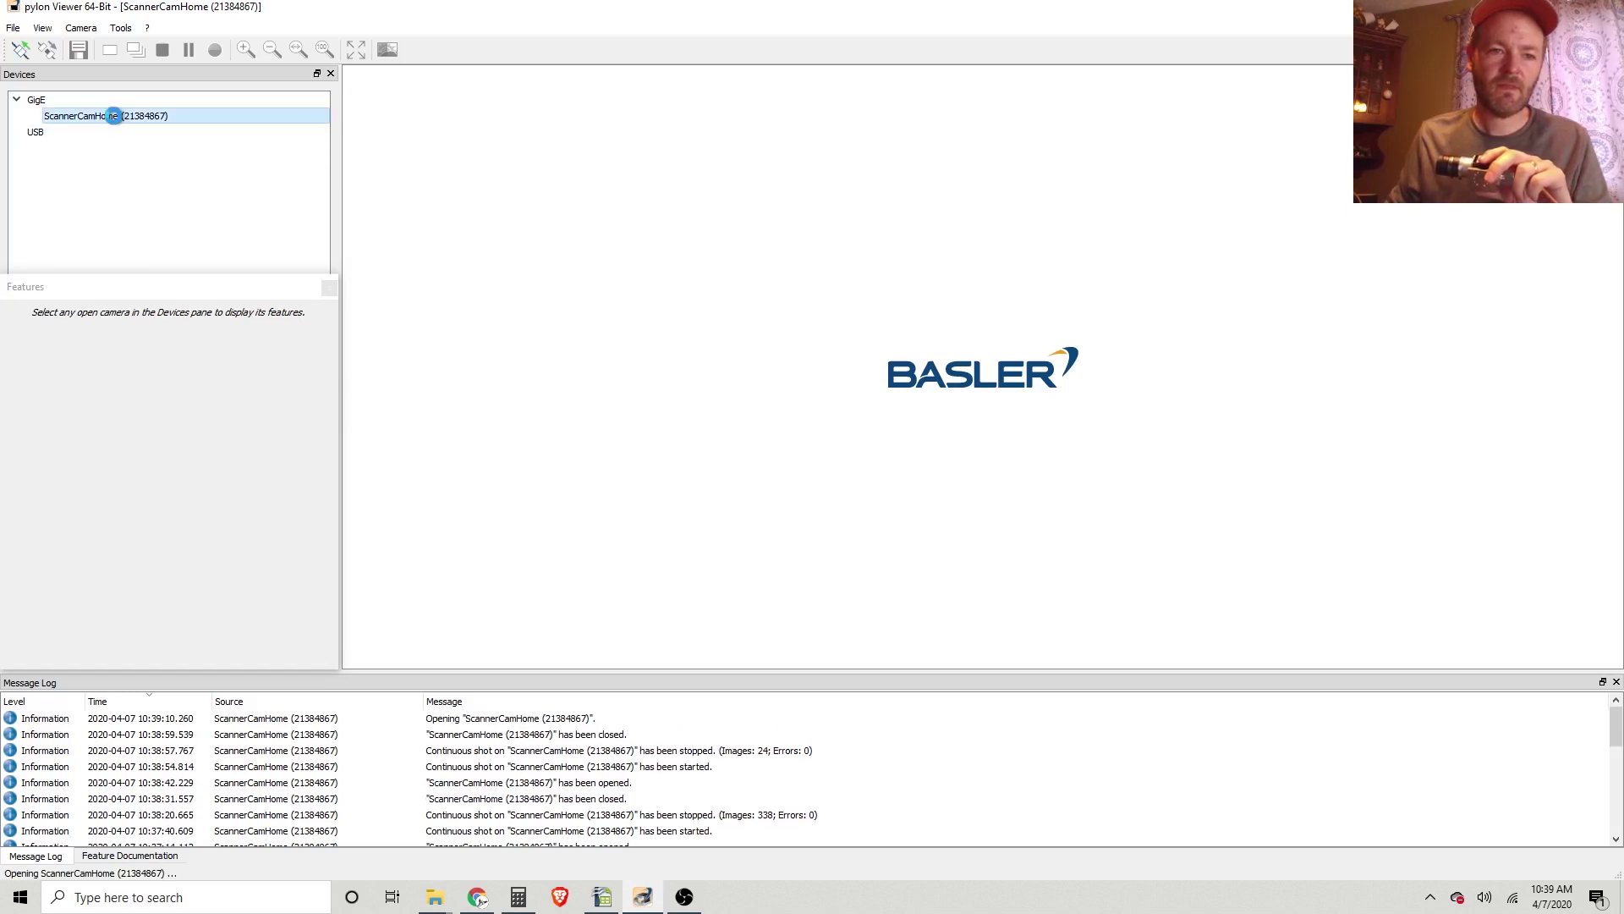
{"action": "left_click", "coordinate": [1005, 487]}
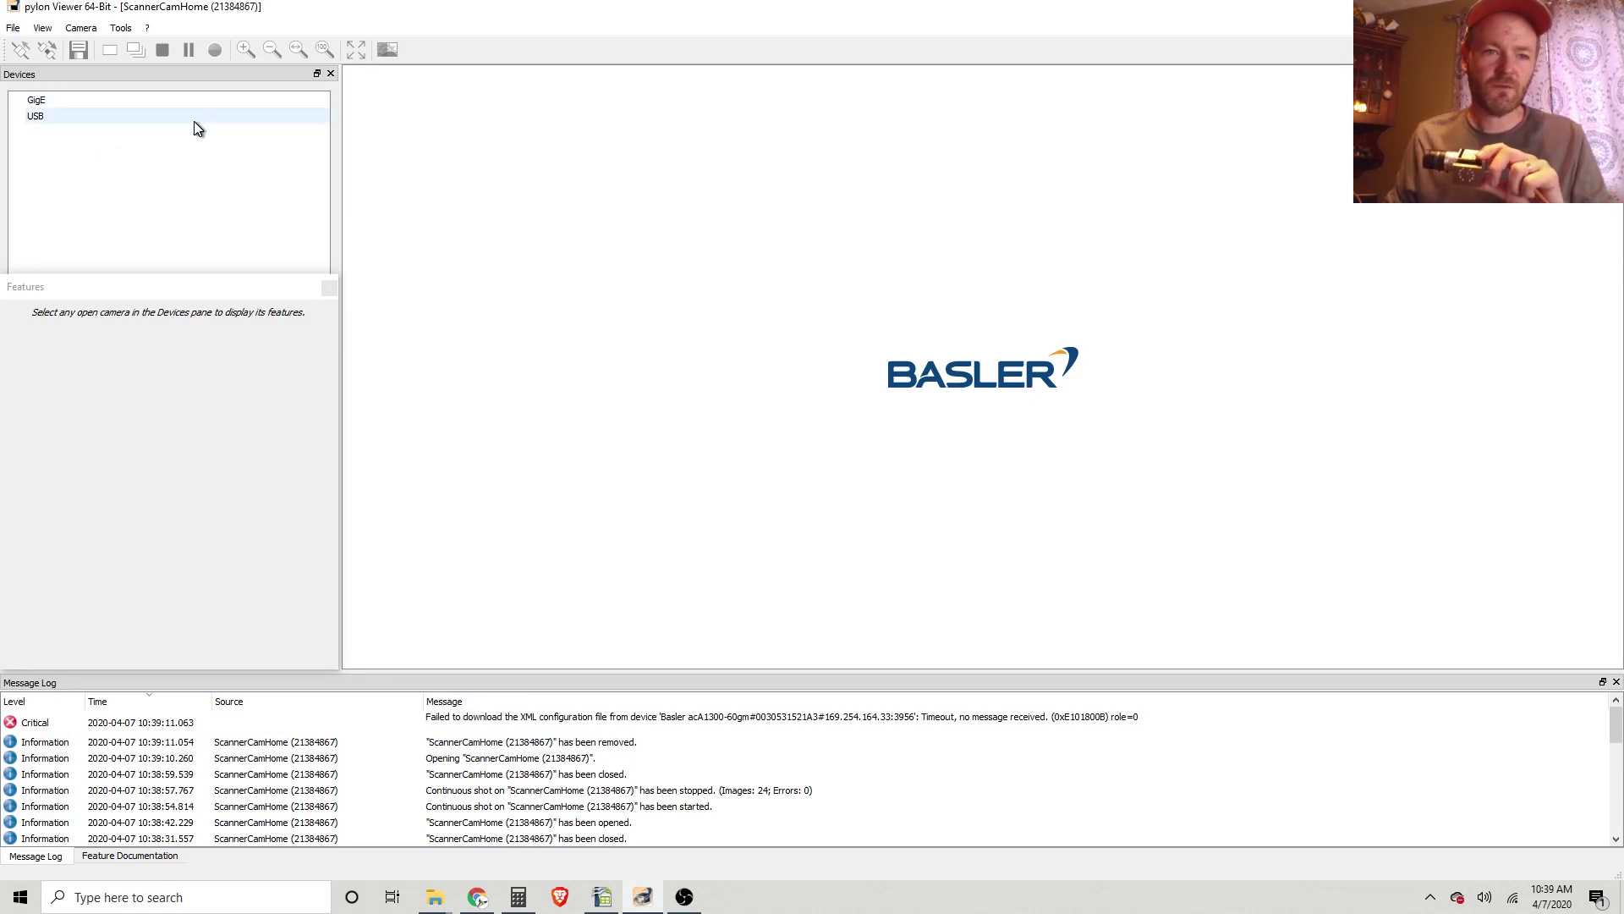
{"action": "double_click", "coordinate": [110, 116]}
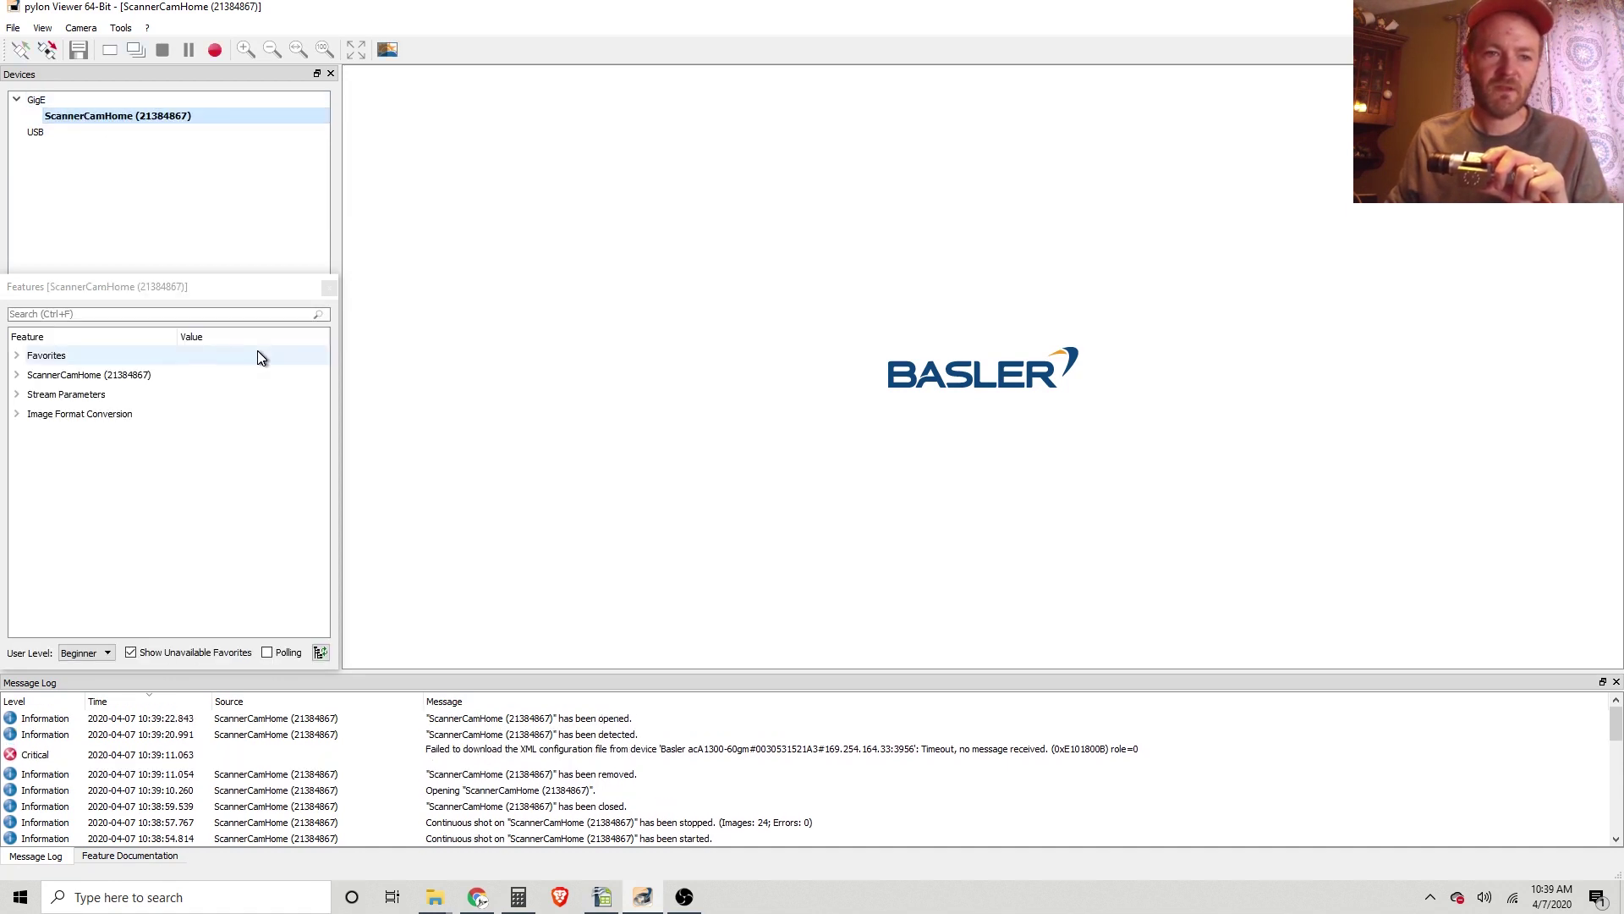
{"action": "left_click", "coordinate": [17, 376]}
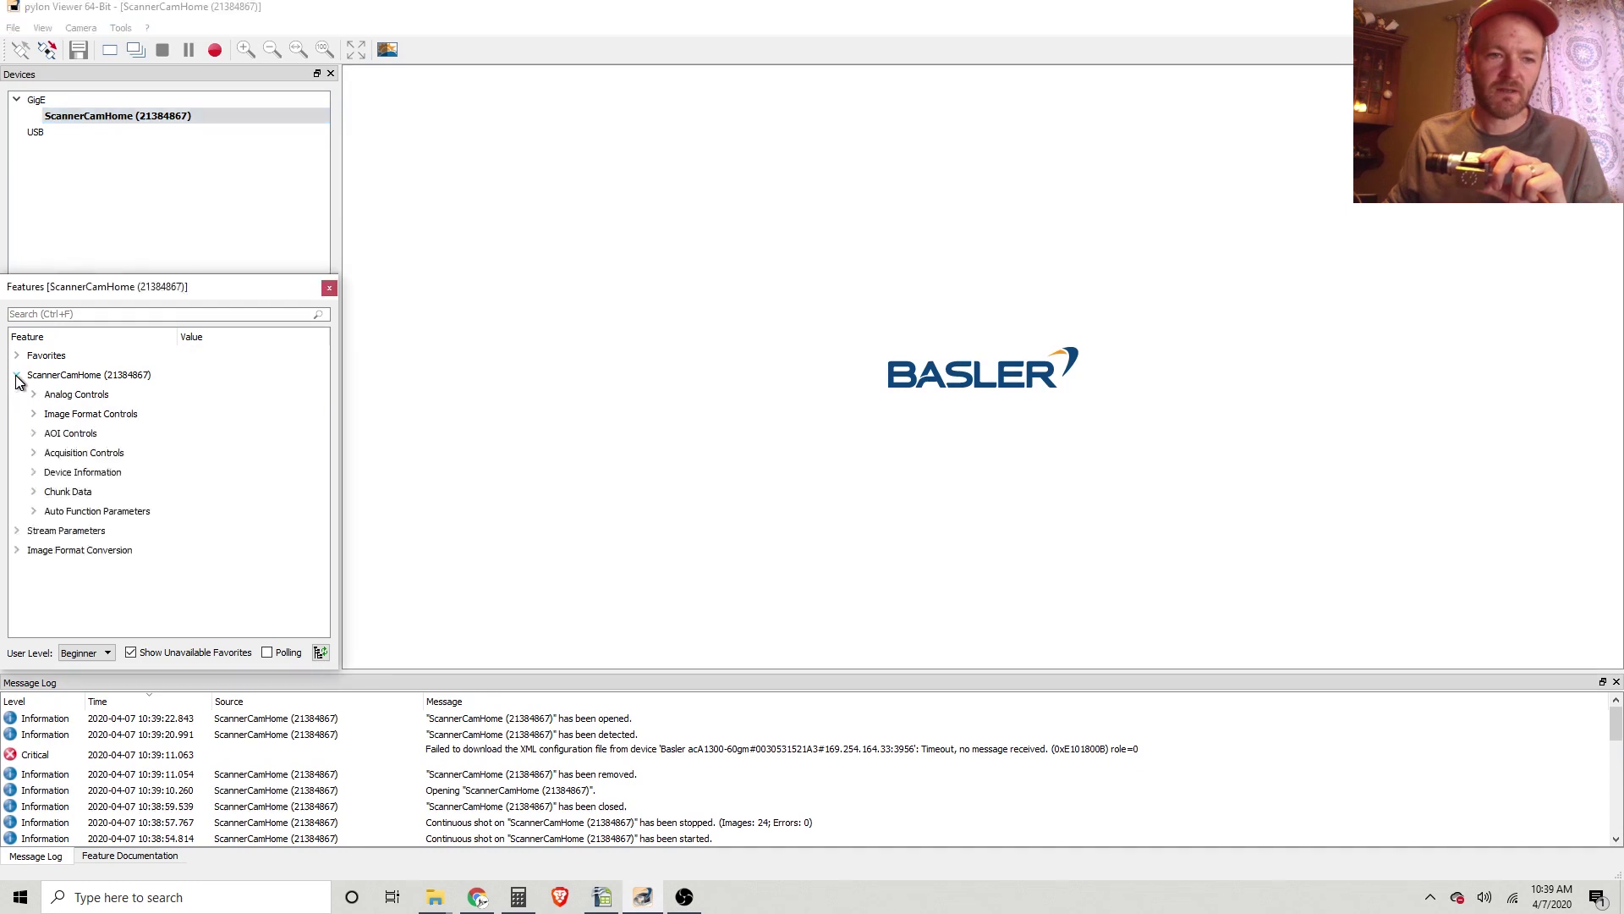
{"action": "left_click", "coordinate": [34, 455]}
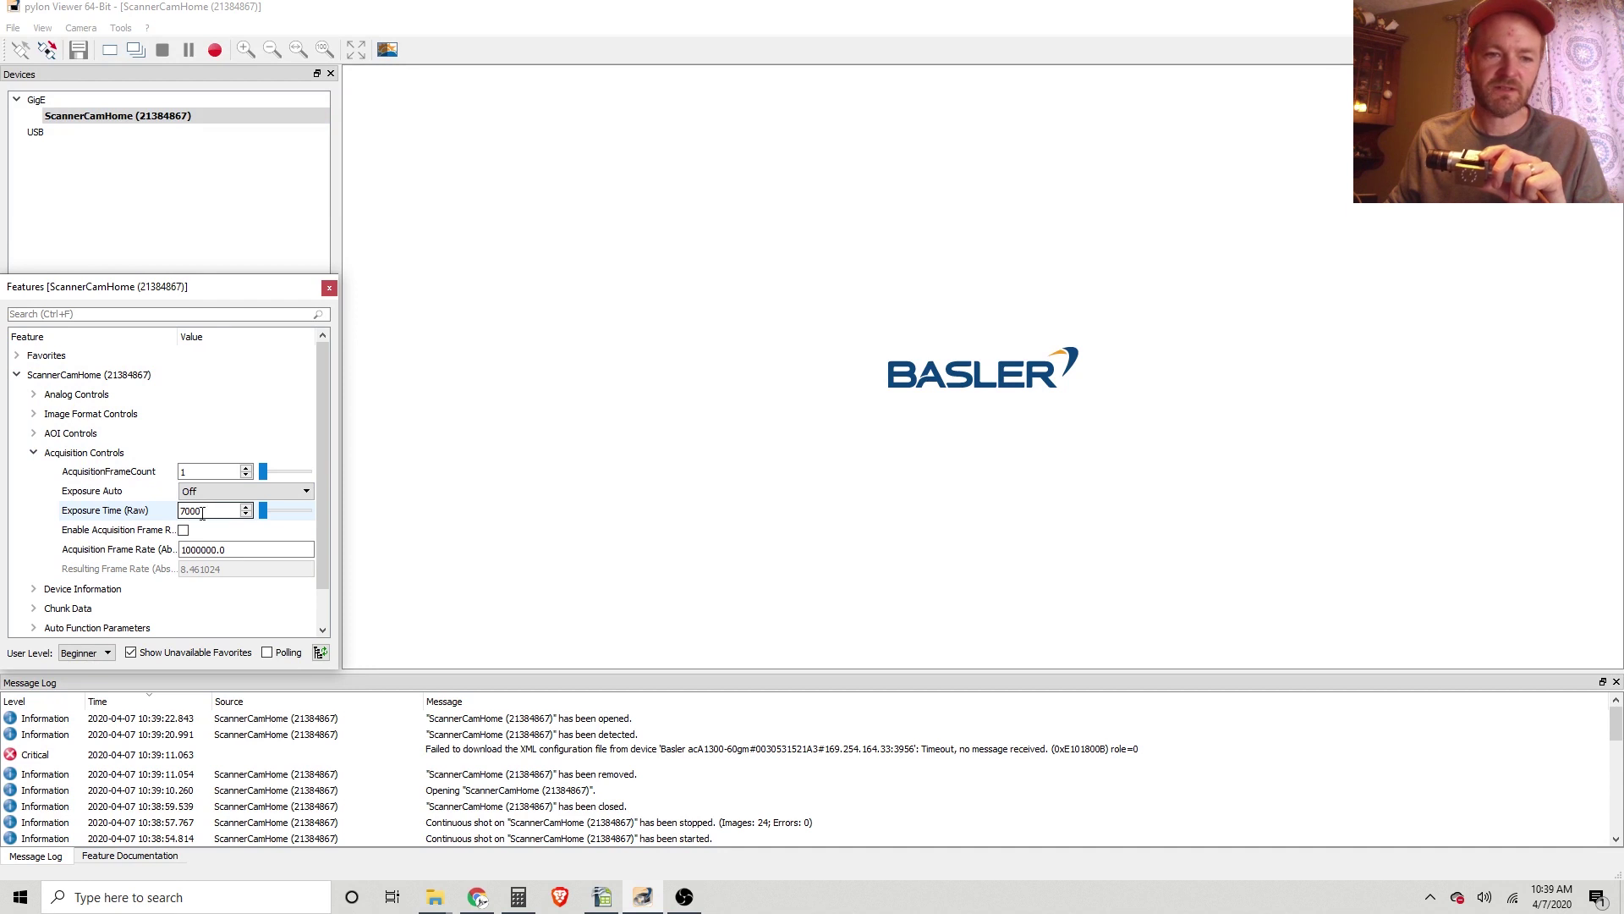
{"action": "key", "text": "Return"}
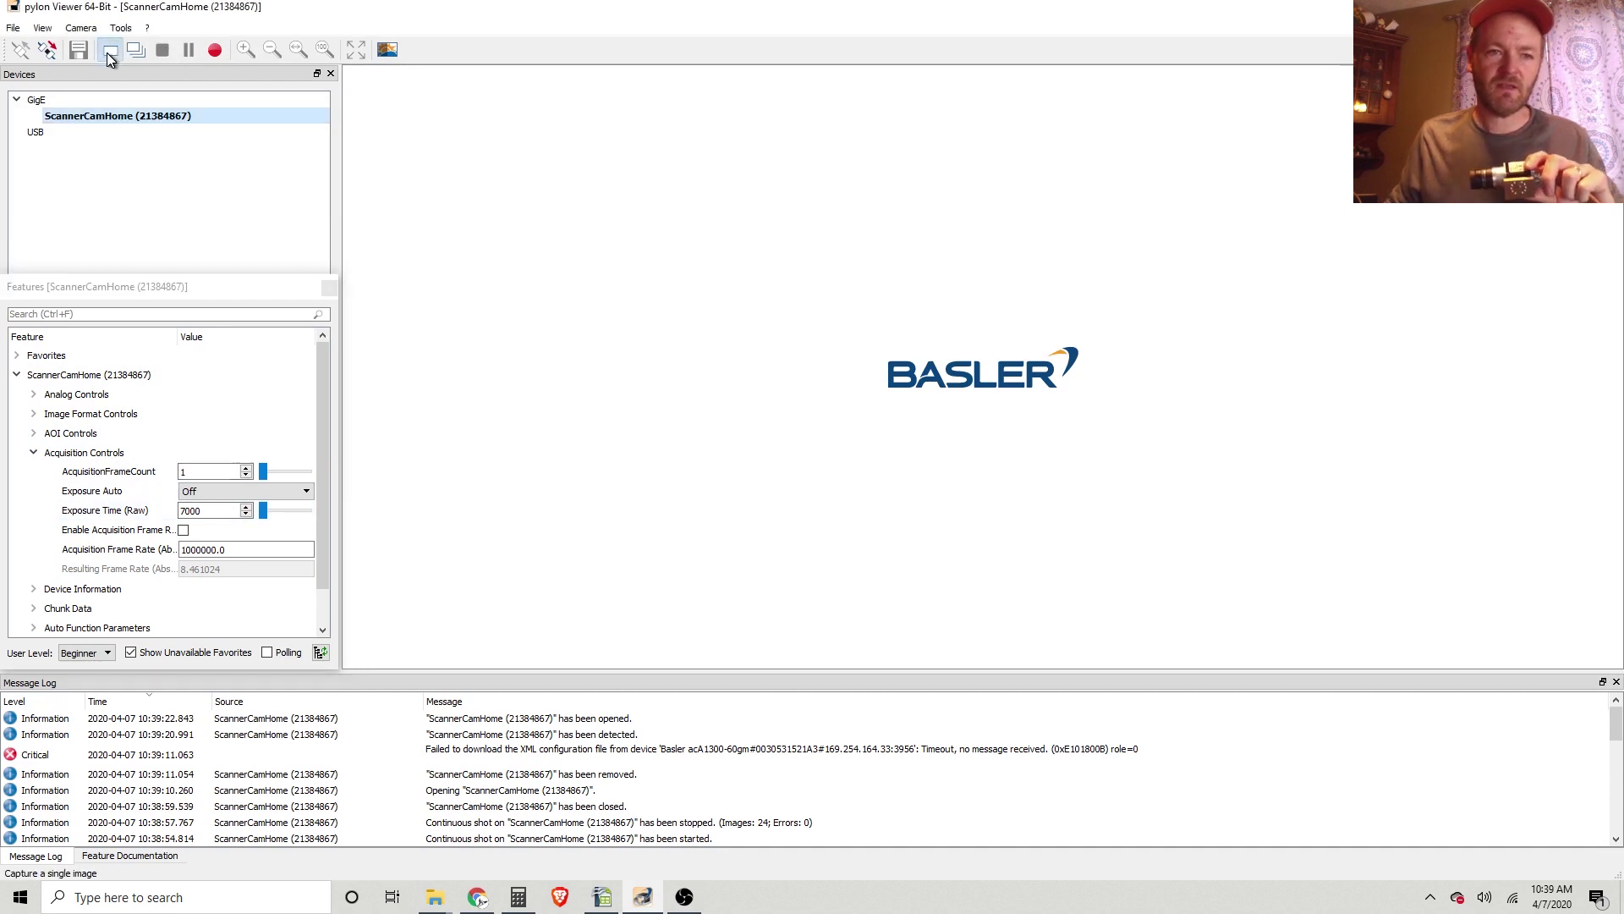
- Capture a single test image, then run an enlarged continuous capture and stop at 43 images
{"action": "left_click", "coordinate": [108, 51]}
{"action": "left_click", "coordinate": [135, 50]}
{"action": "left_click", "coordinate": [931, 78]}
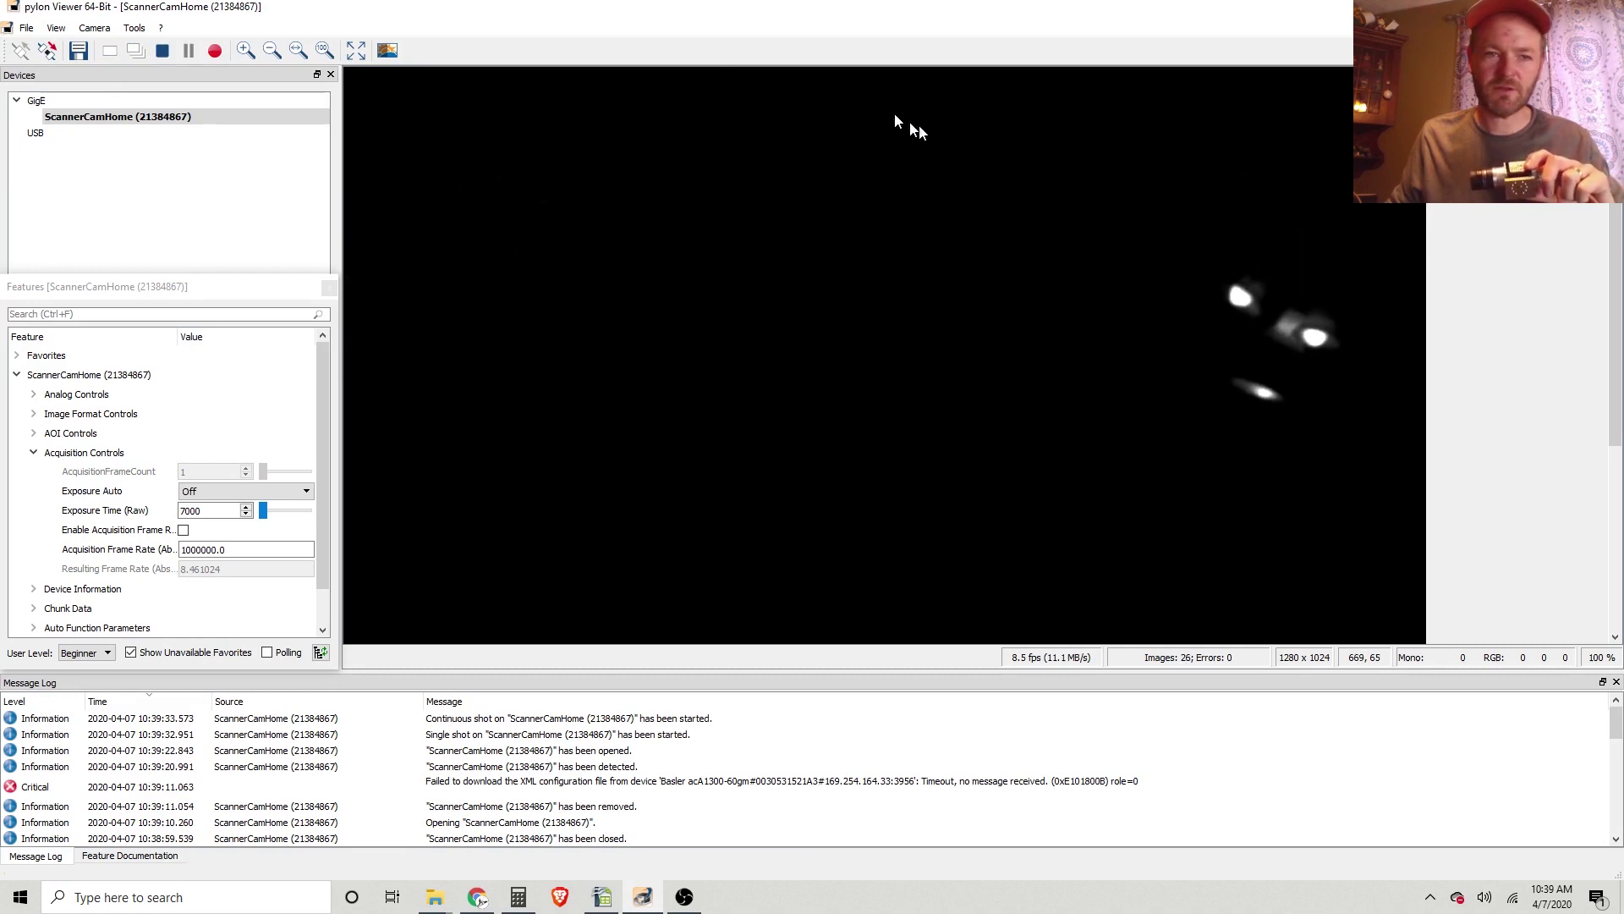
{"action": "left_click", "coordinate": [163, 52]}
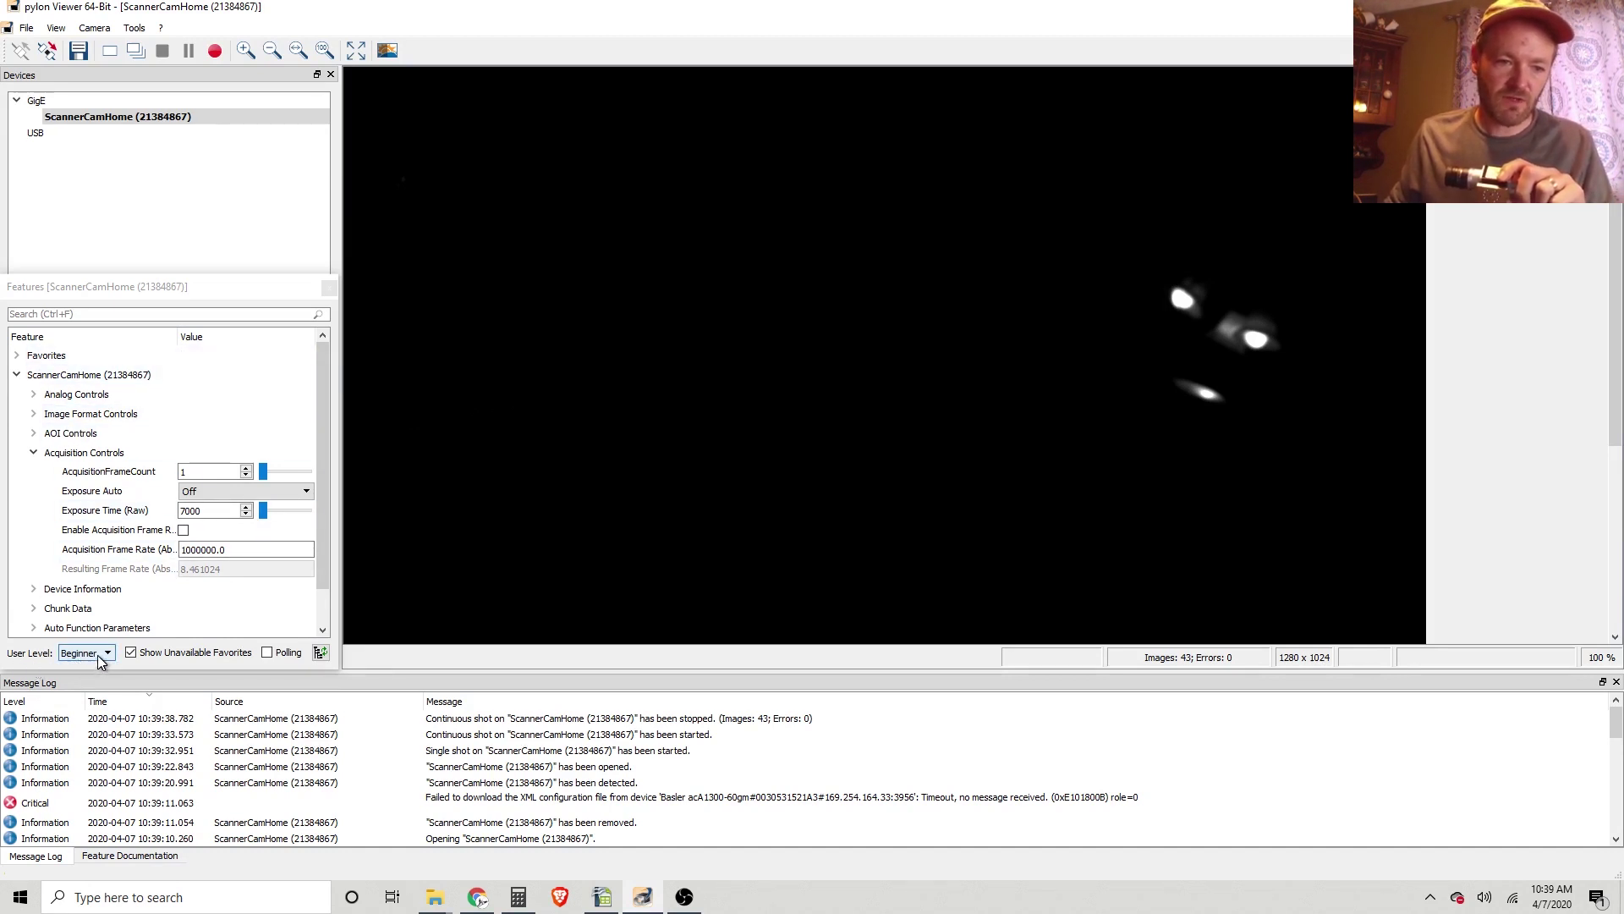
- Switch the feature list to Guru, revealing Digital I/O, Sequence, Counter and Timer, and LUT Controls
{"action": "left_click", "coordinate": [100, 659]}
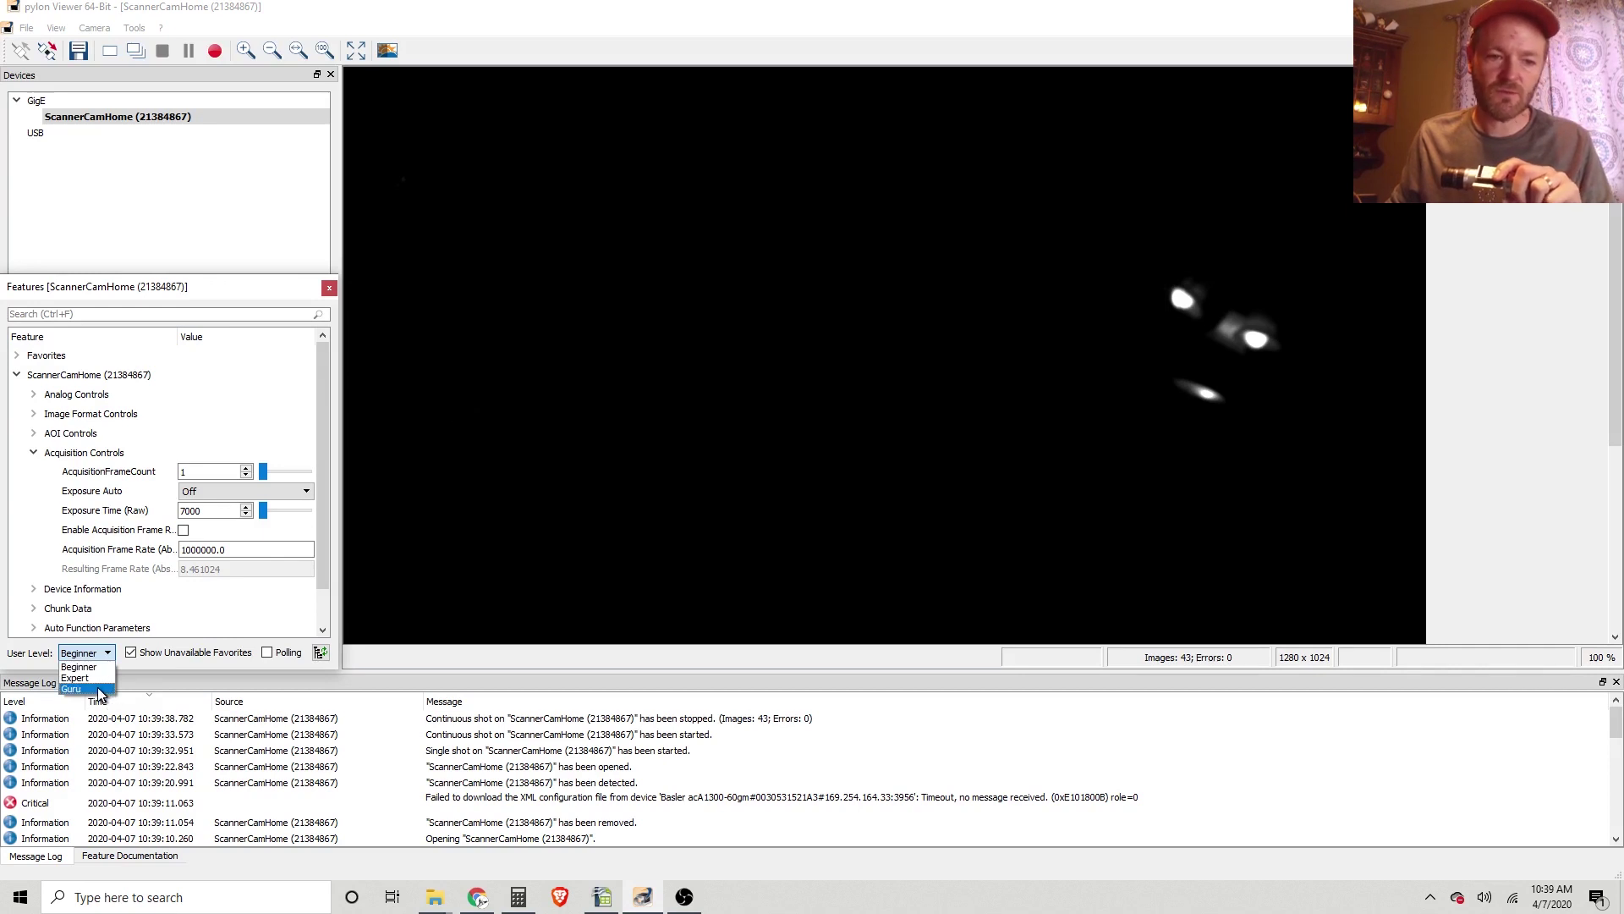
{"action": "key", "text": "Escape"}
{"action": "left_click", "coordinate": [16, 376]}
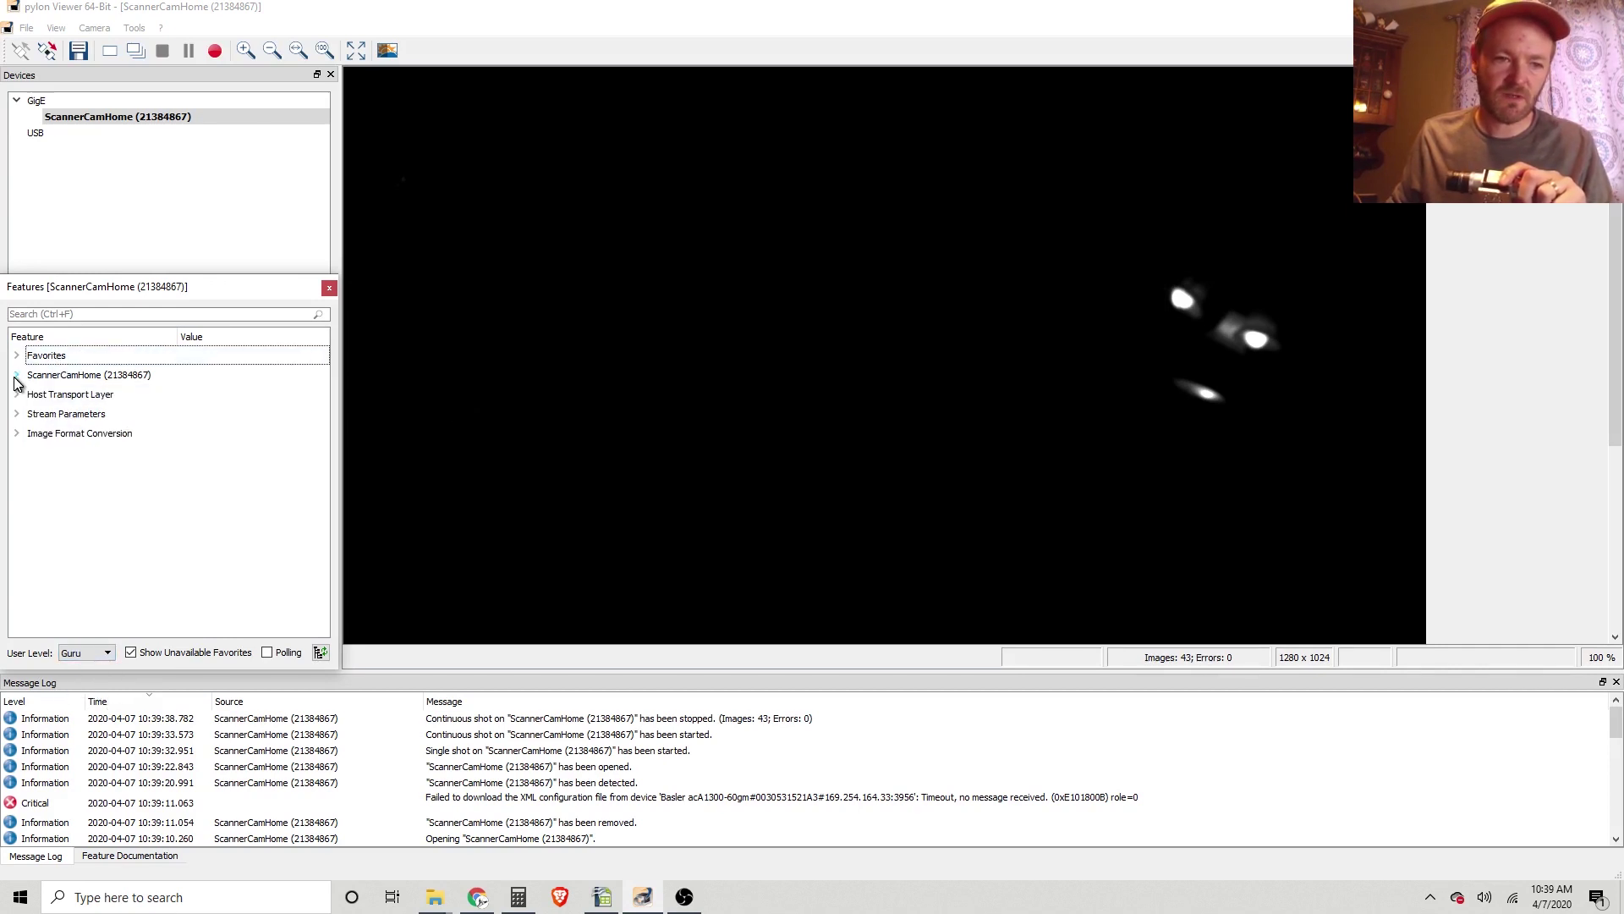
{"action": "left_click", "coordinate": [16, 376]}
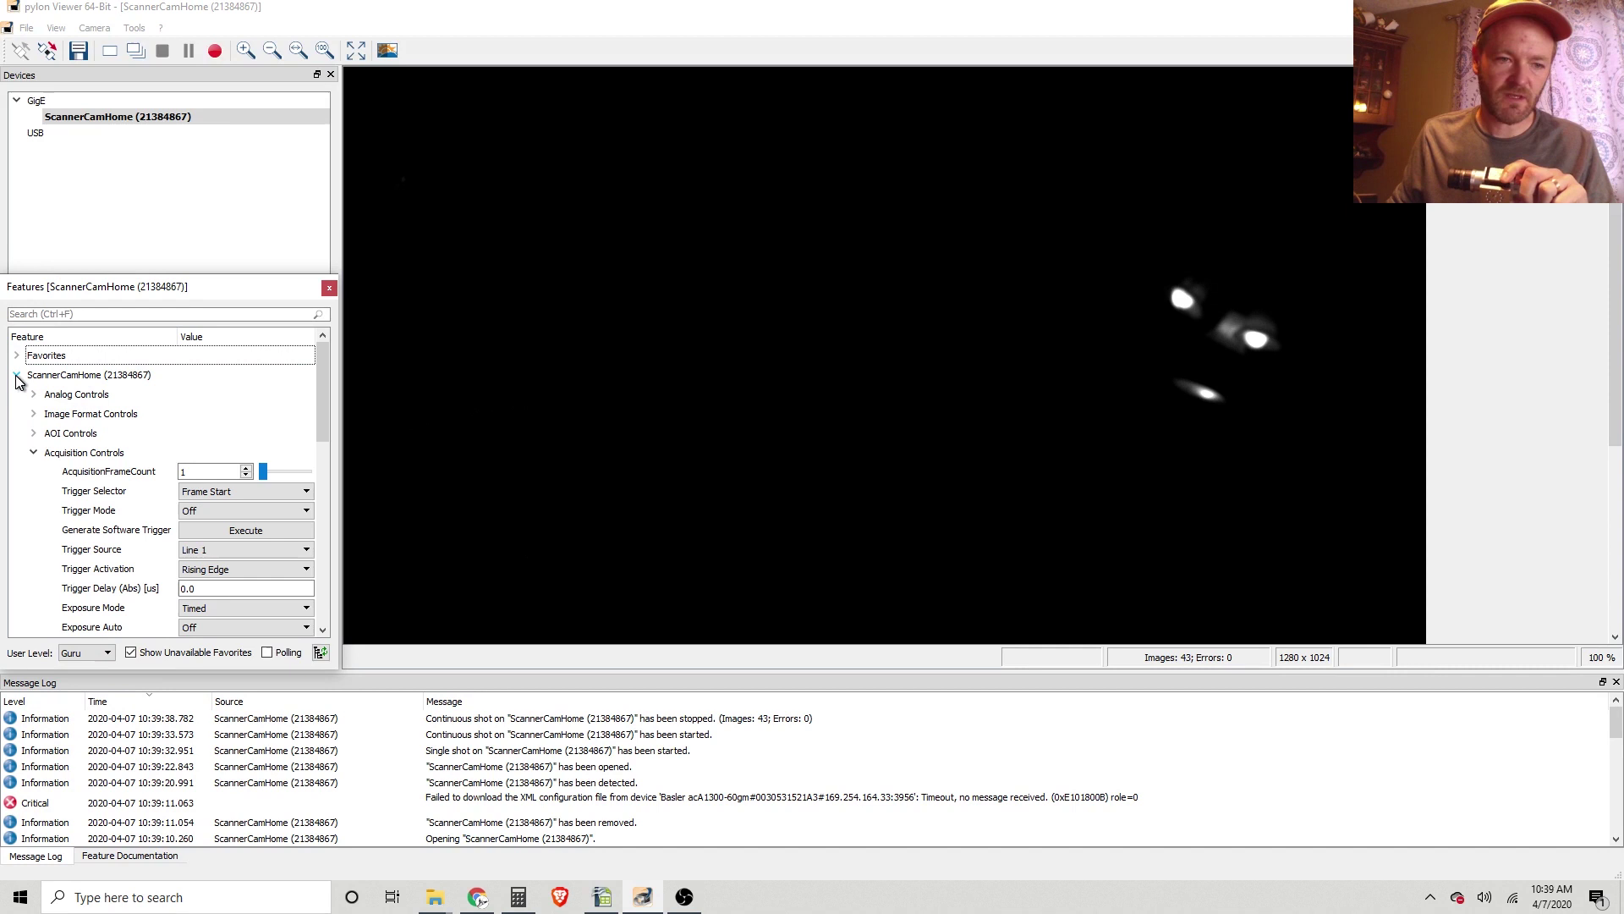
{"action": "left_click", "coordinate": [34, 455]}
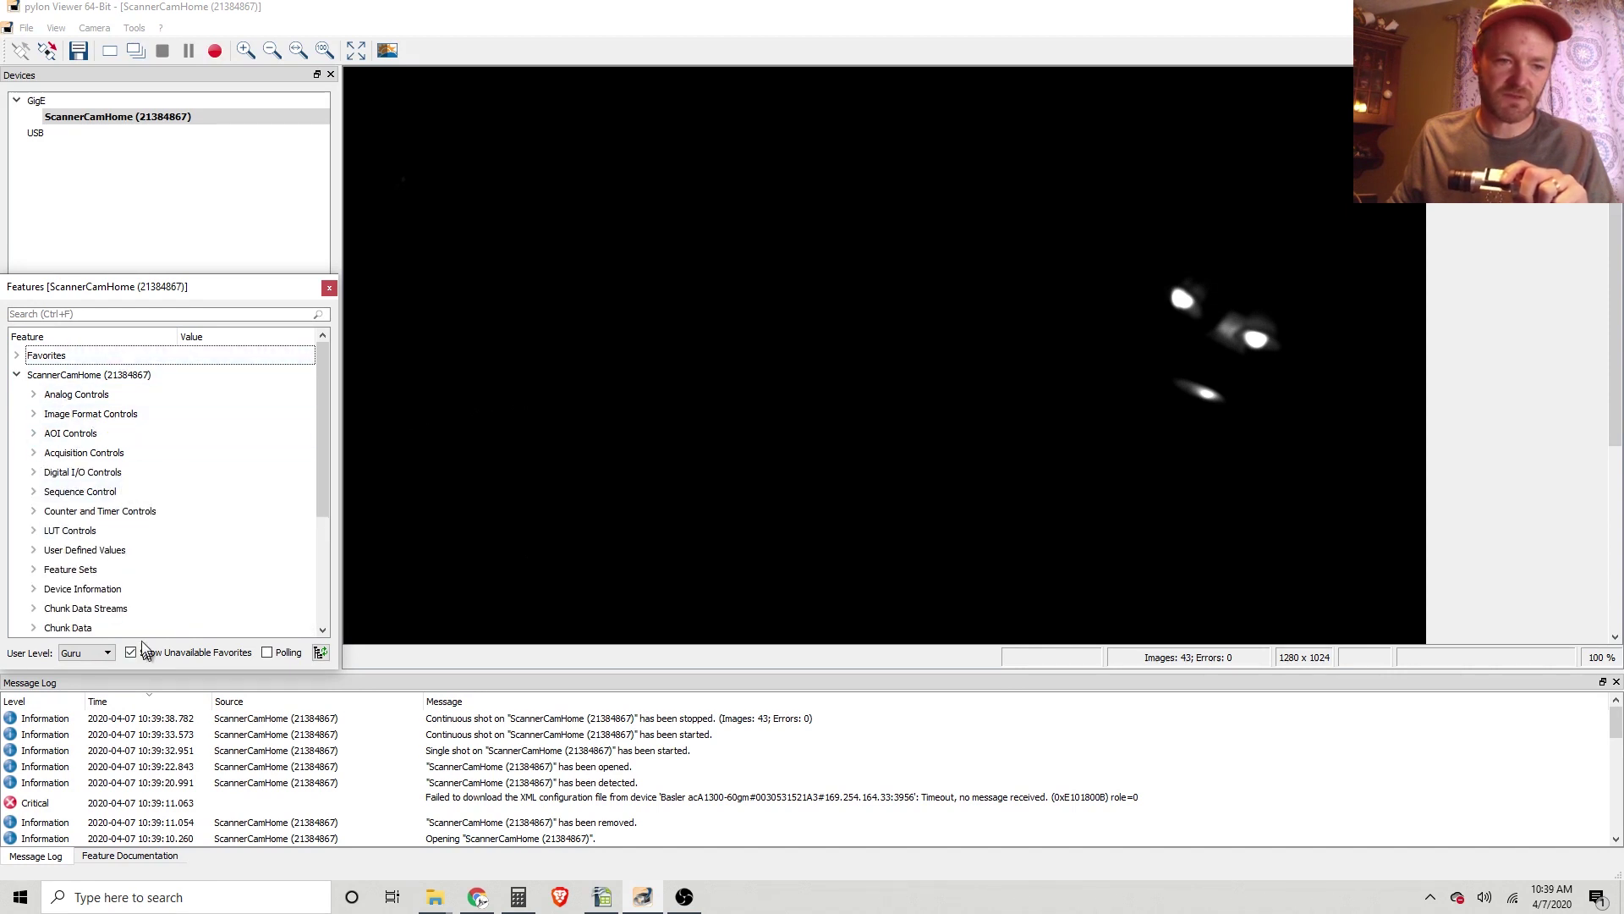
{"action": "left_click", "coordinate": [109, 654]}
{"action": "left_click", "coordinate": [78, 667]}
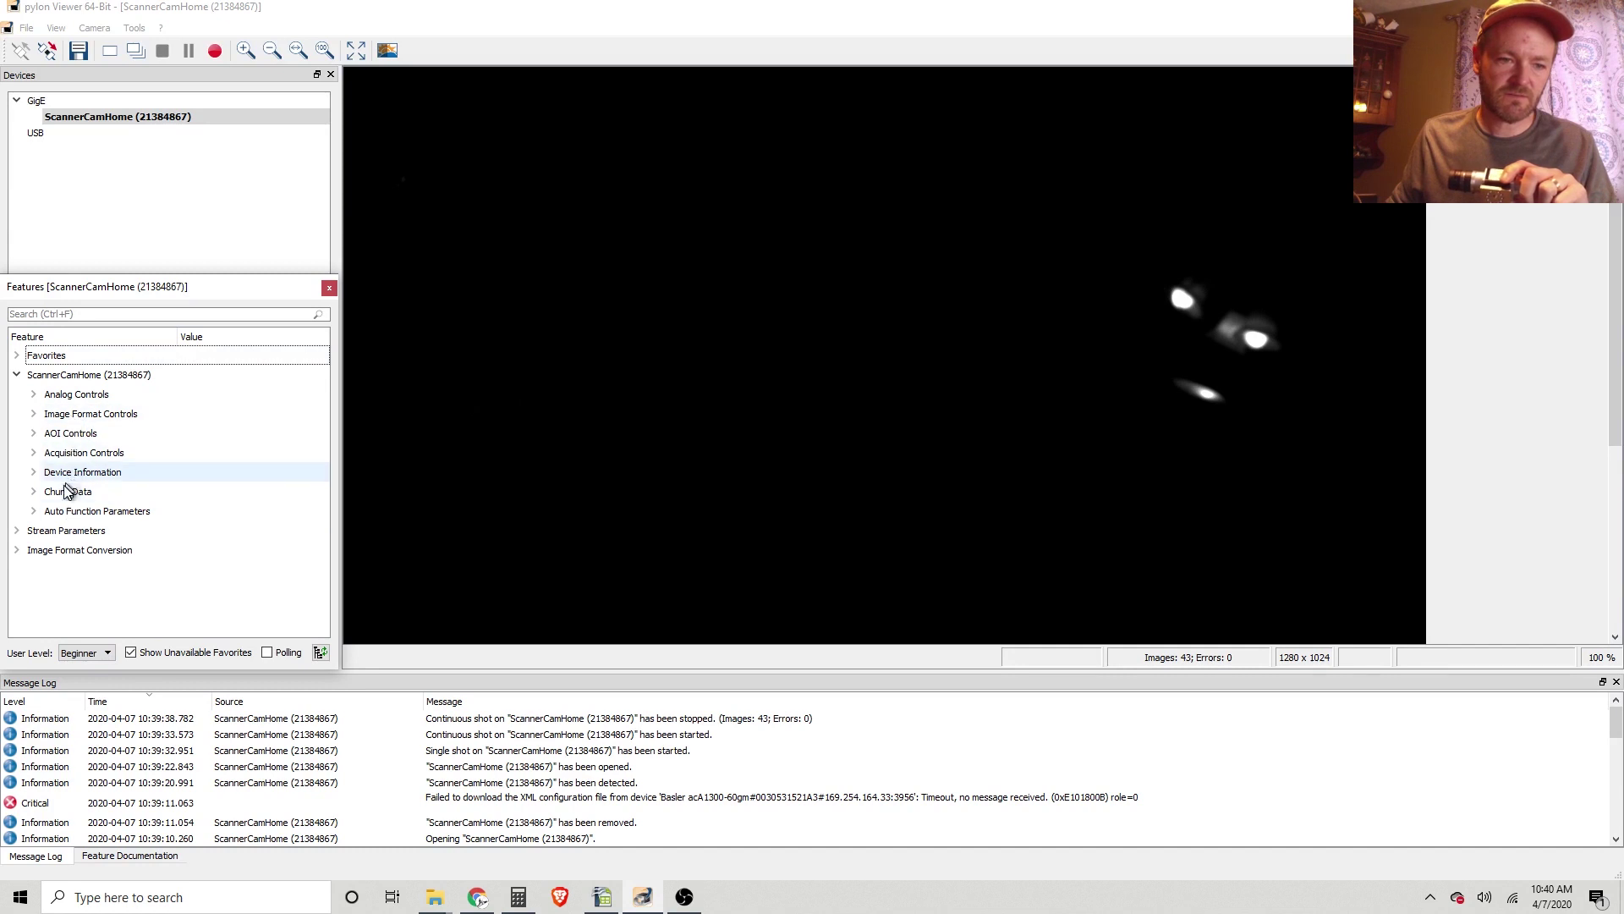
{"action": "left_click", "coordinate": [93, 653]}
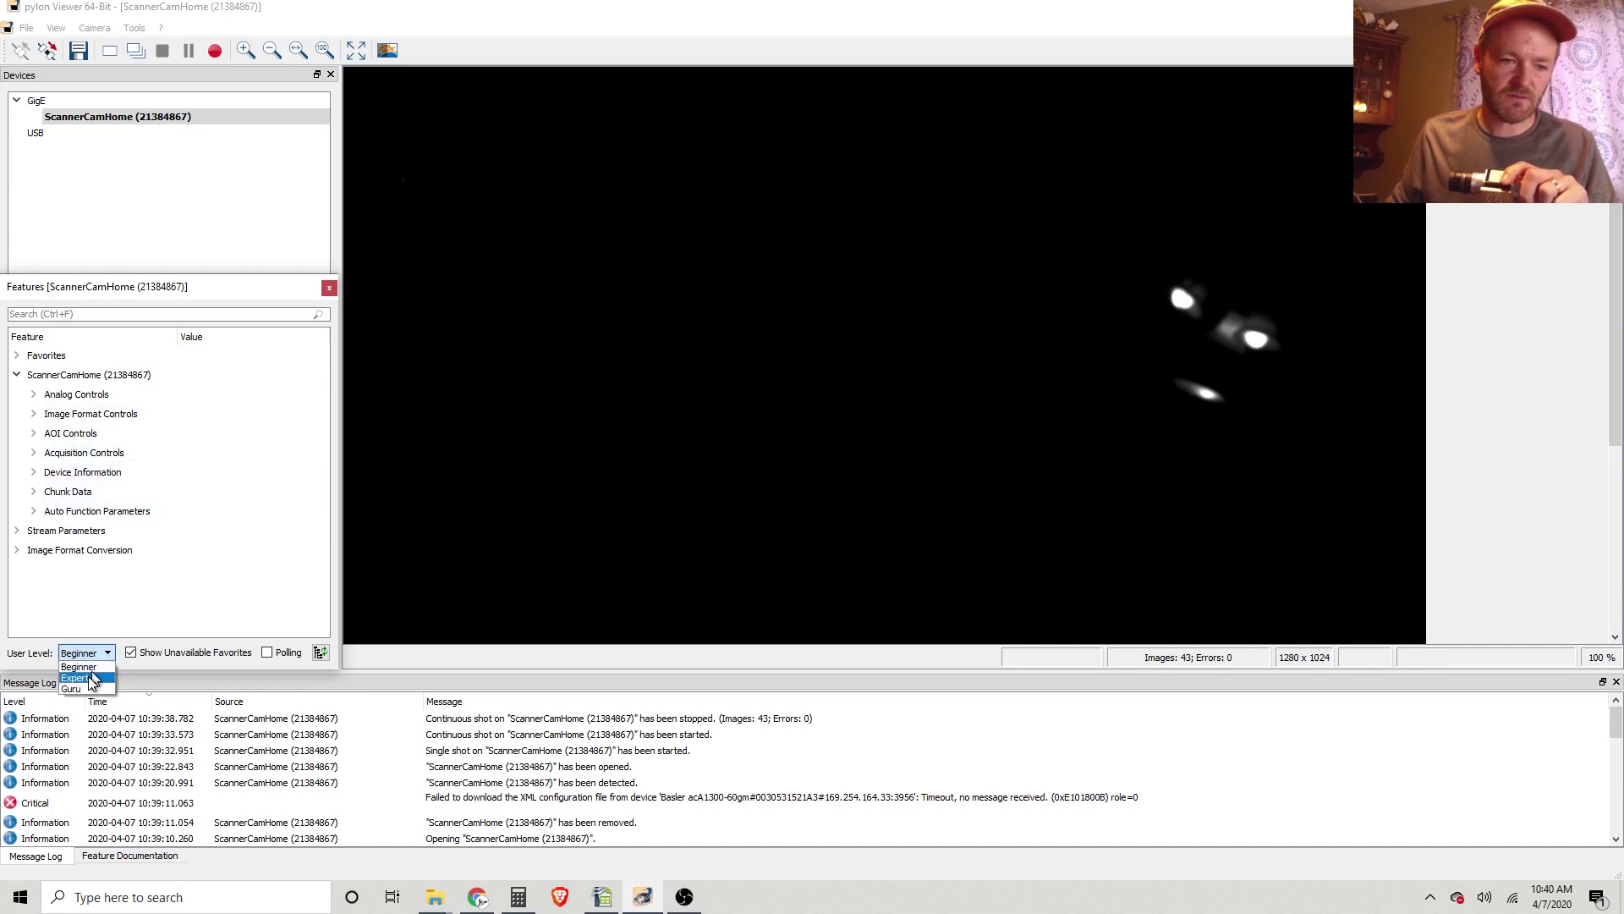
{"action": "left_click", "coordinate": [88, 689]}
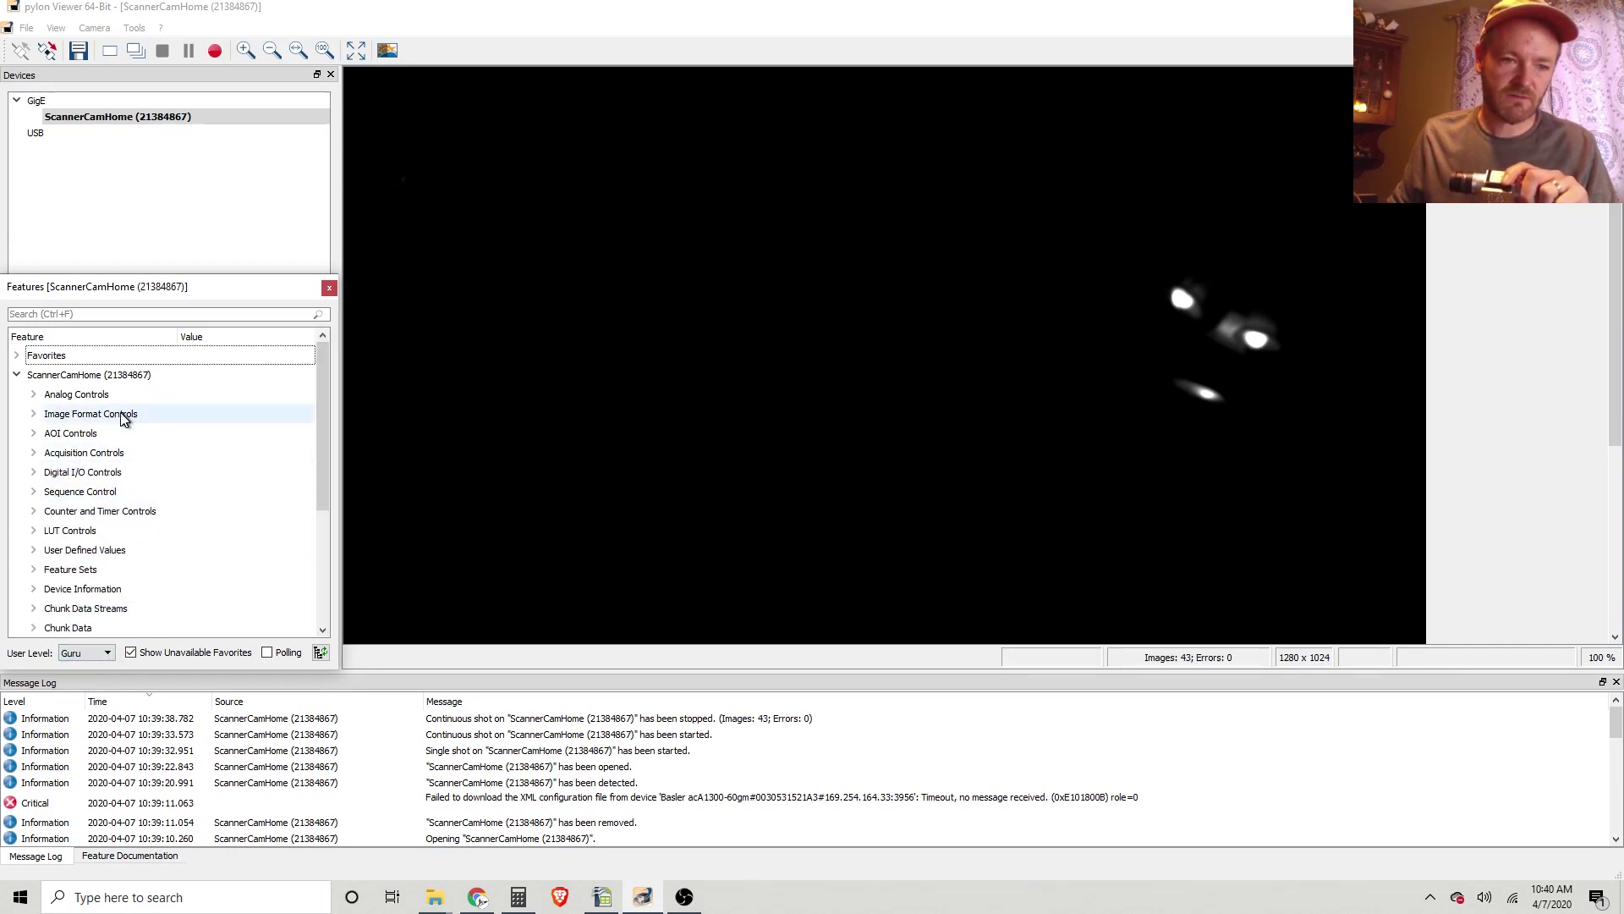
{"action": "scroll", "coordinate": [137, 420], "scroll_direction": "down", "scroll_amount": 4}
{"action": "scroll", "coordinate": [137, 419], "scroll_direction": "up", "scroll_amount": 4}
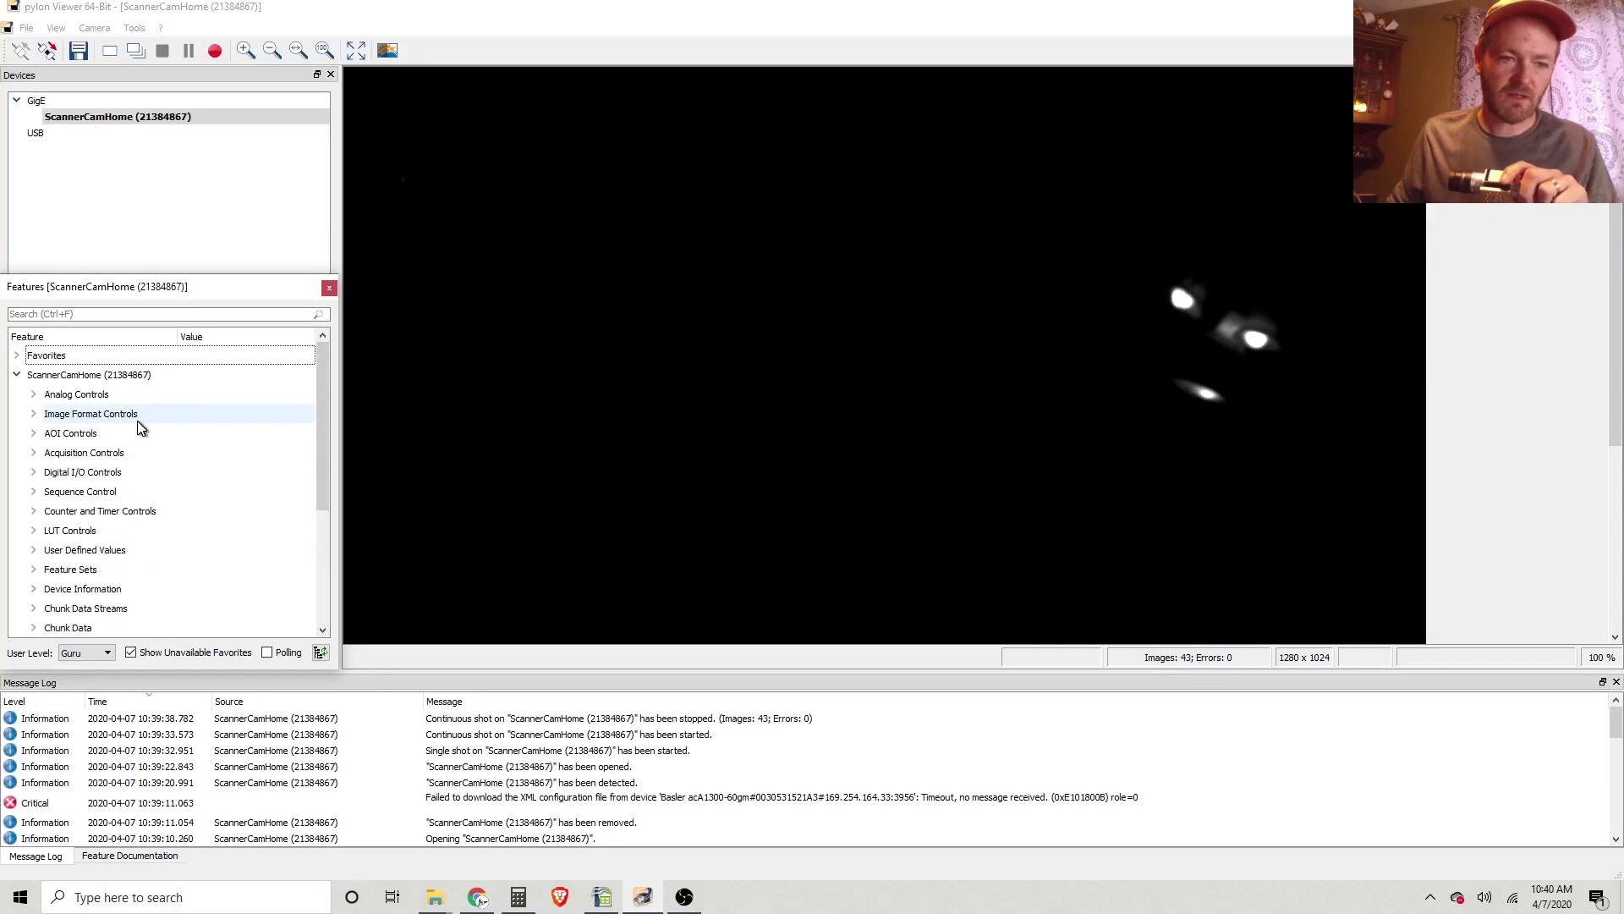
- Set Exposure Time (Abs) to 90000 and preview a bright live image, stopping after 48 images
{"action": "left_click", "coordinate": [34, 454]}
{"action": "scroll", "coordinate": [155, 539], "scroll_direction": "down", "scroll_amount": 2}
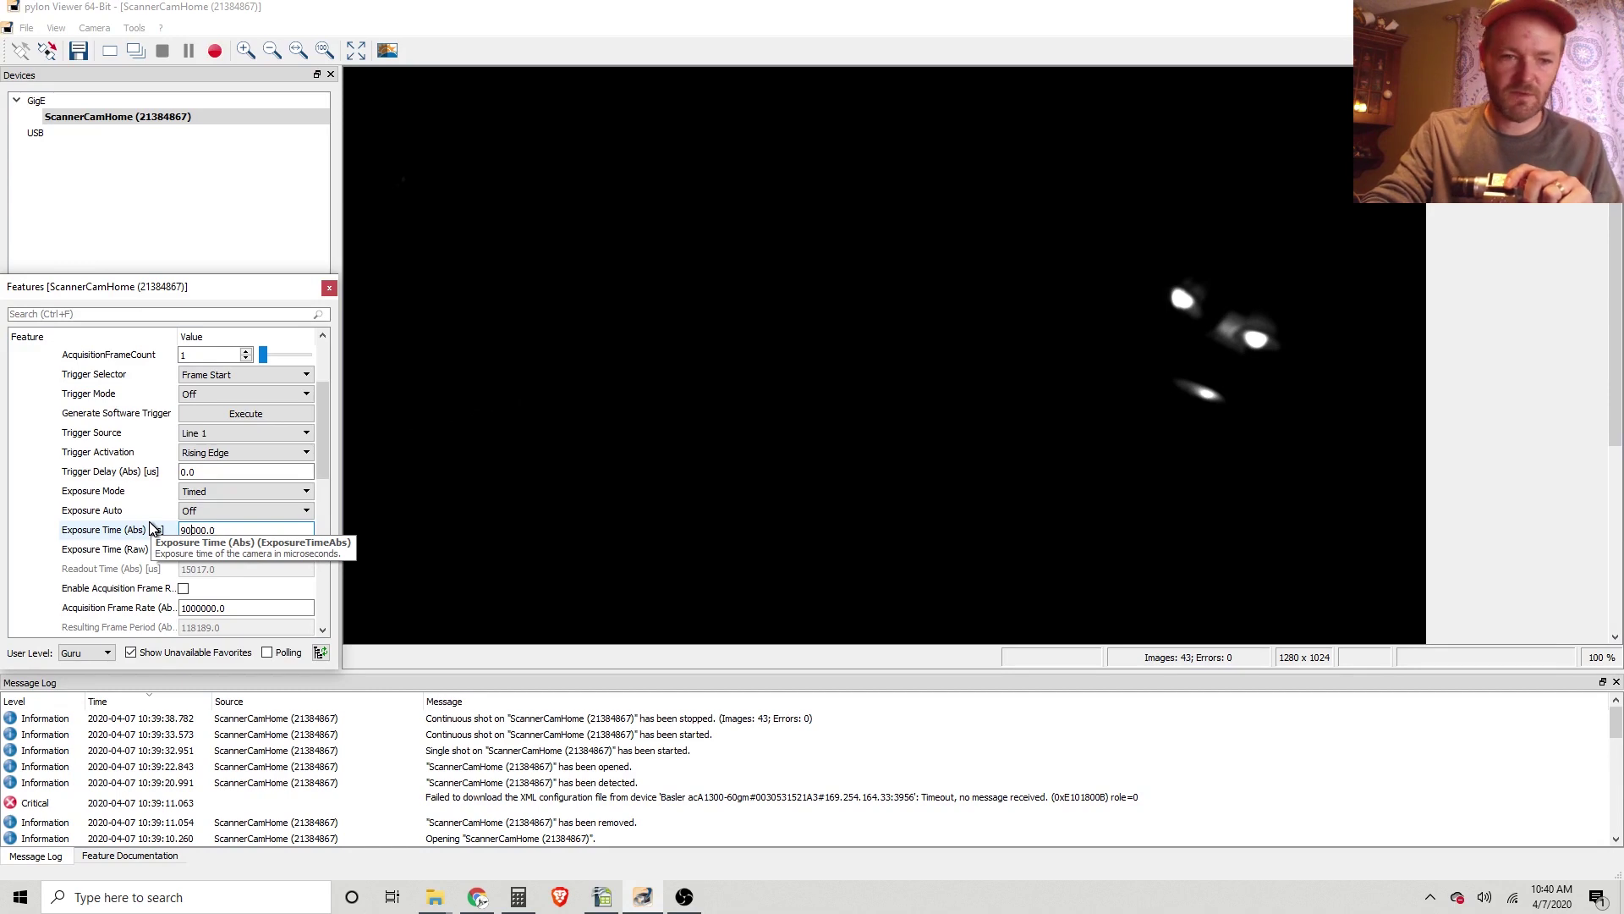
{"action": "left_click", "coordinate": [135, 52]}
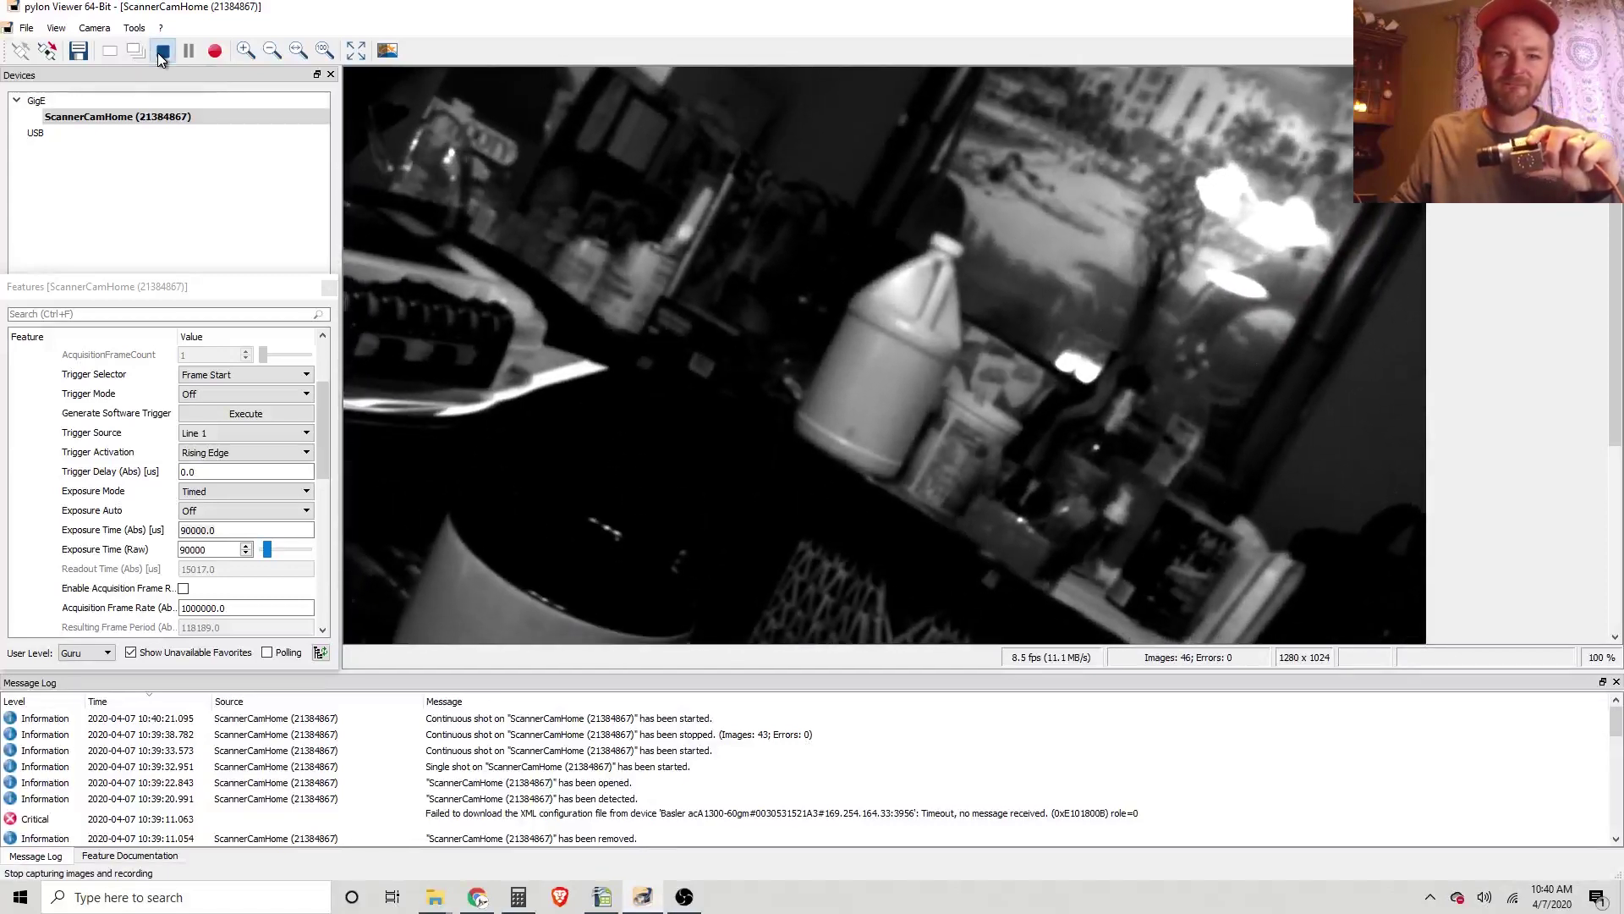
{"action": "left_click", "coordinate": [157, 53]}
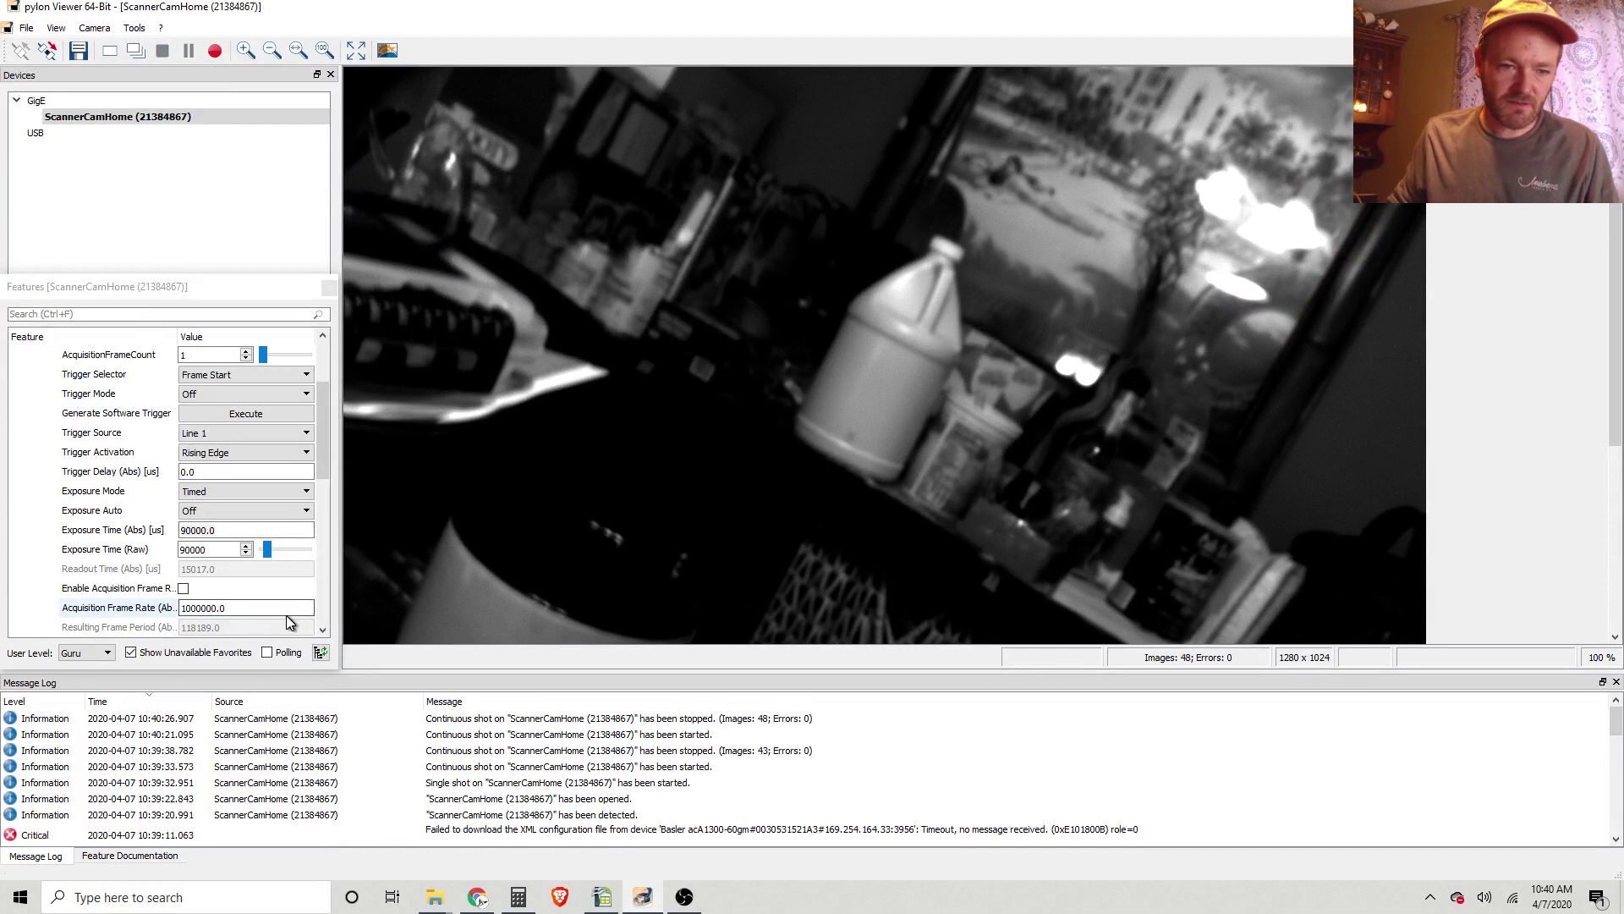
- Under Configuration Sets, keep User Set 1 selected and execute User Set Save
{"action": "scroll", "coordinate": [227, 585], "scroll_direction": "down", "scroll_amount": 2}
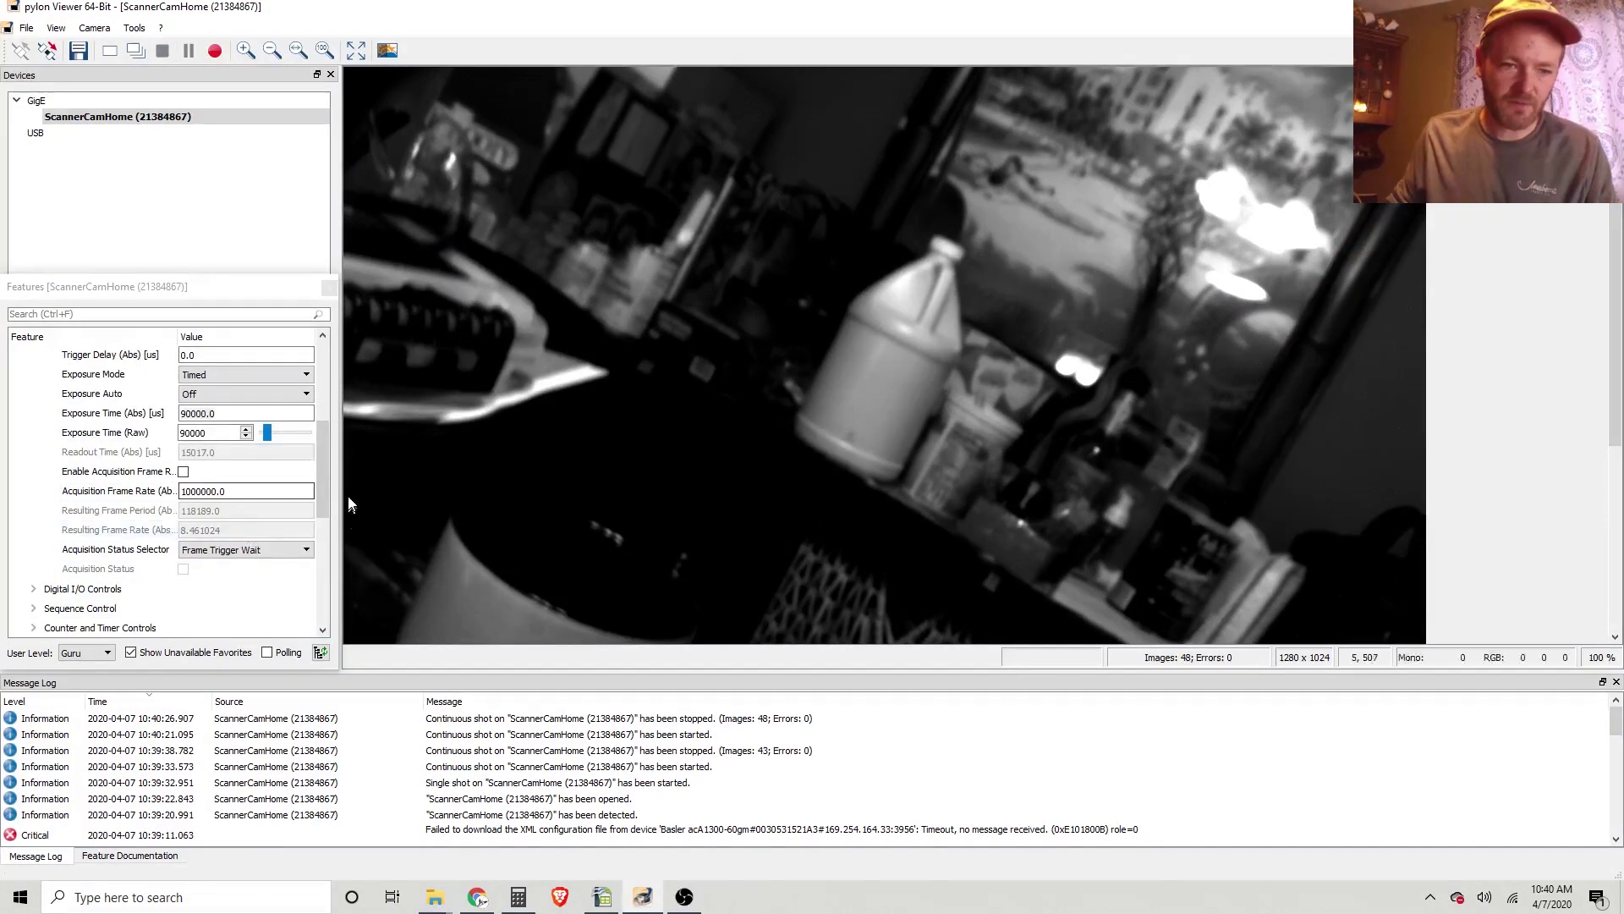
{"action": "left_click_drag", "start_coordinate": [327, 461], "coordinate": [347, 538]}
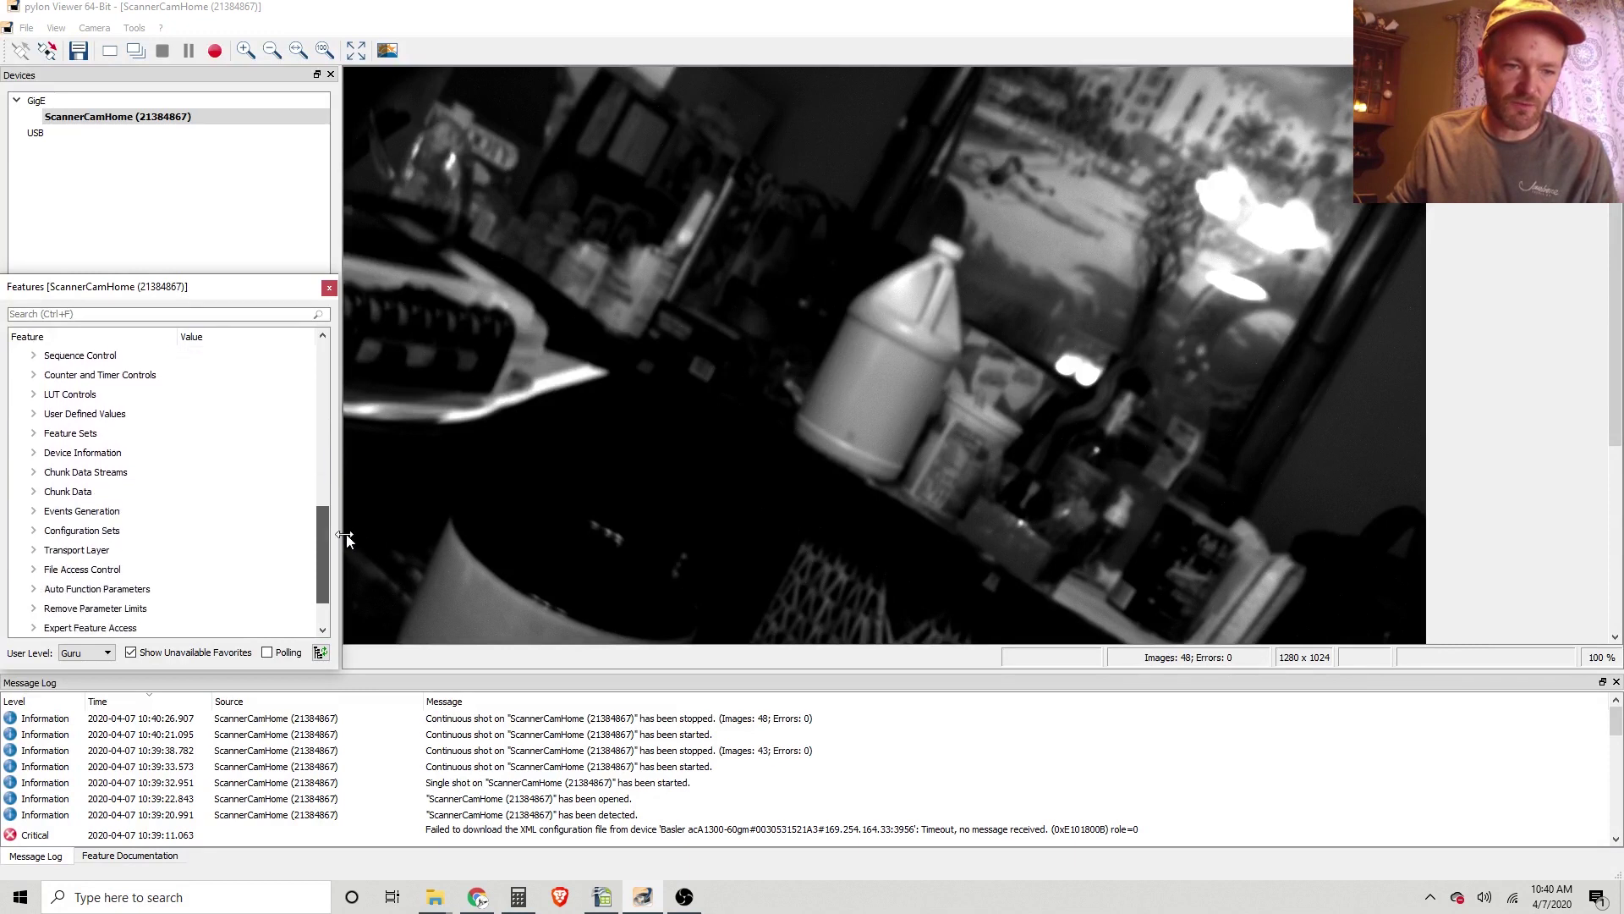
{"action": "left_click", "coordinate": [34, 531]}
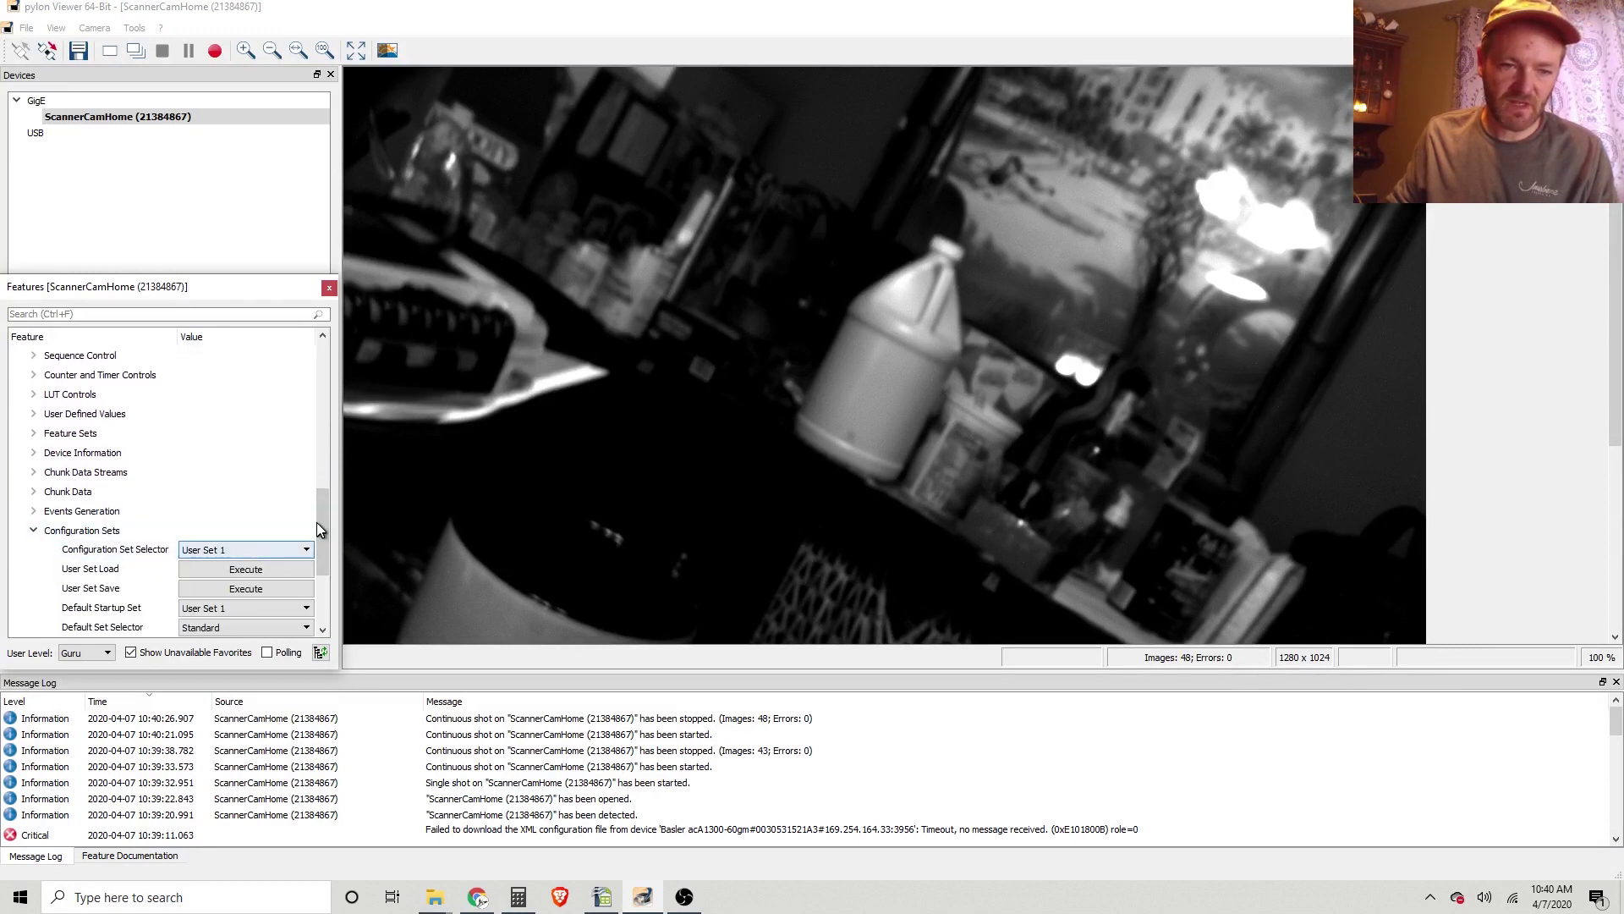
{"action": "scroll", "coordinate": [254, 487], "scroll_direction": "down", "scroll_amount": 2}
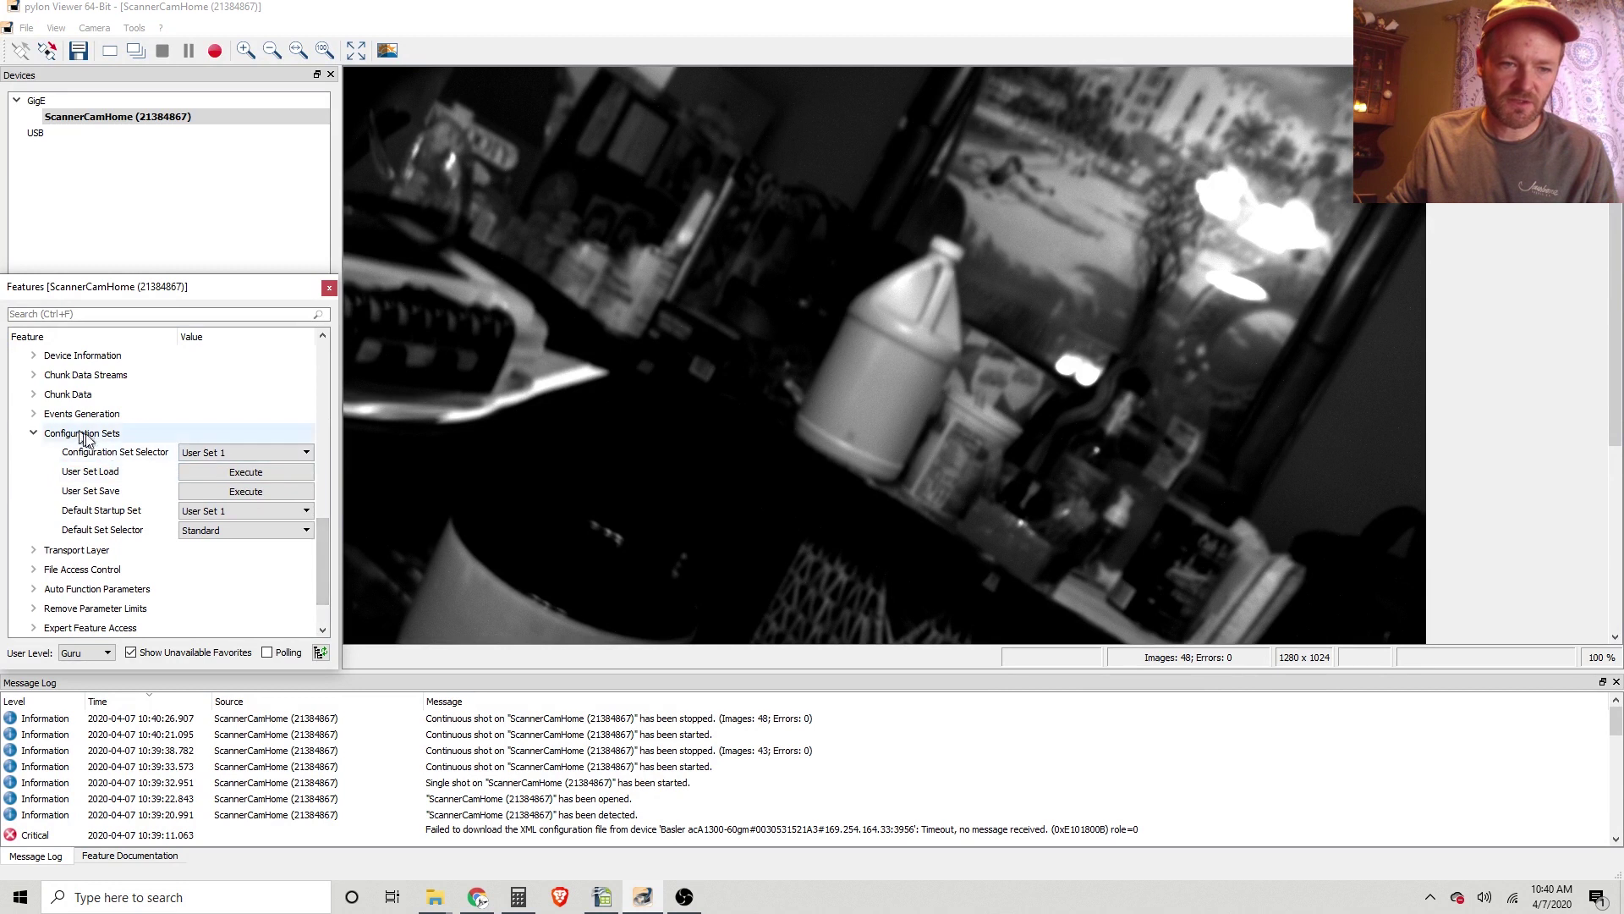
{"action": "left_click", "coordinate": [254, 457]}
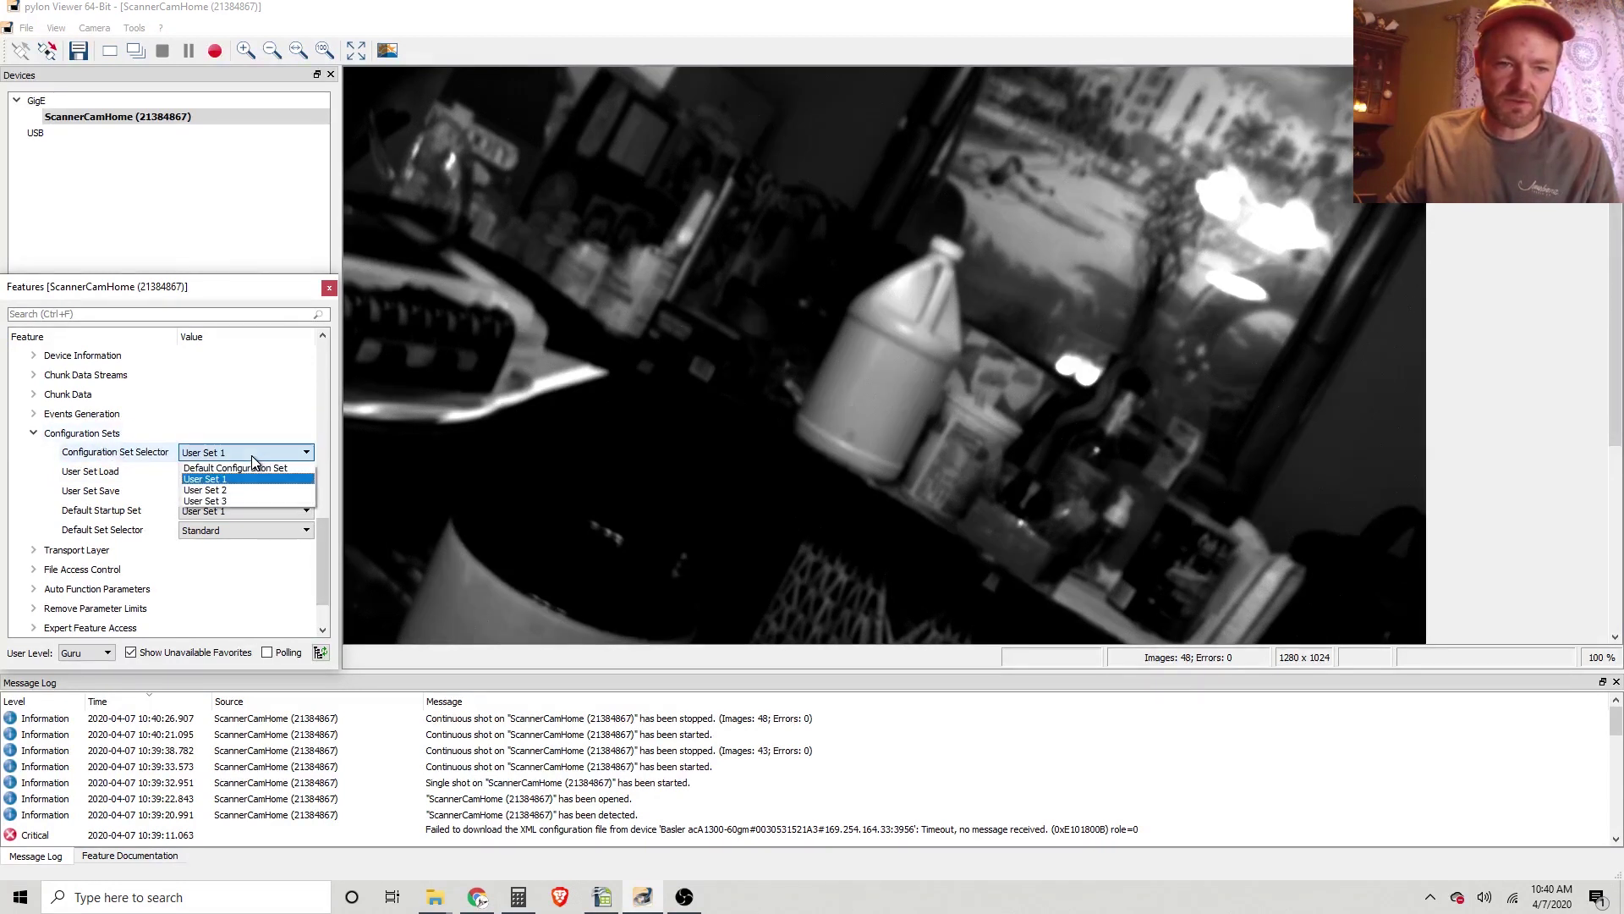
{"action": "left_click", "coordinate": [257, 465]}
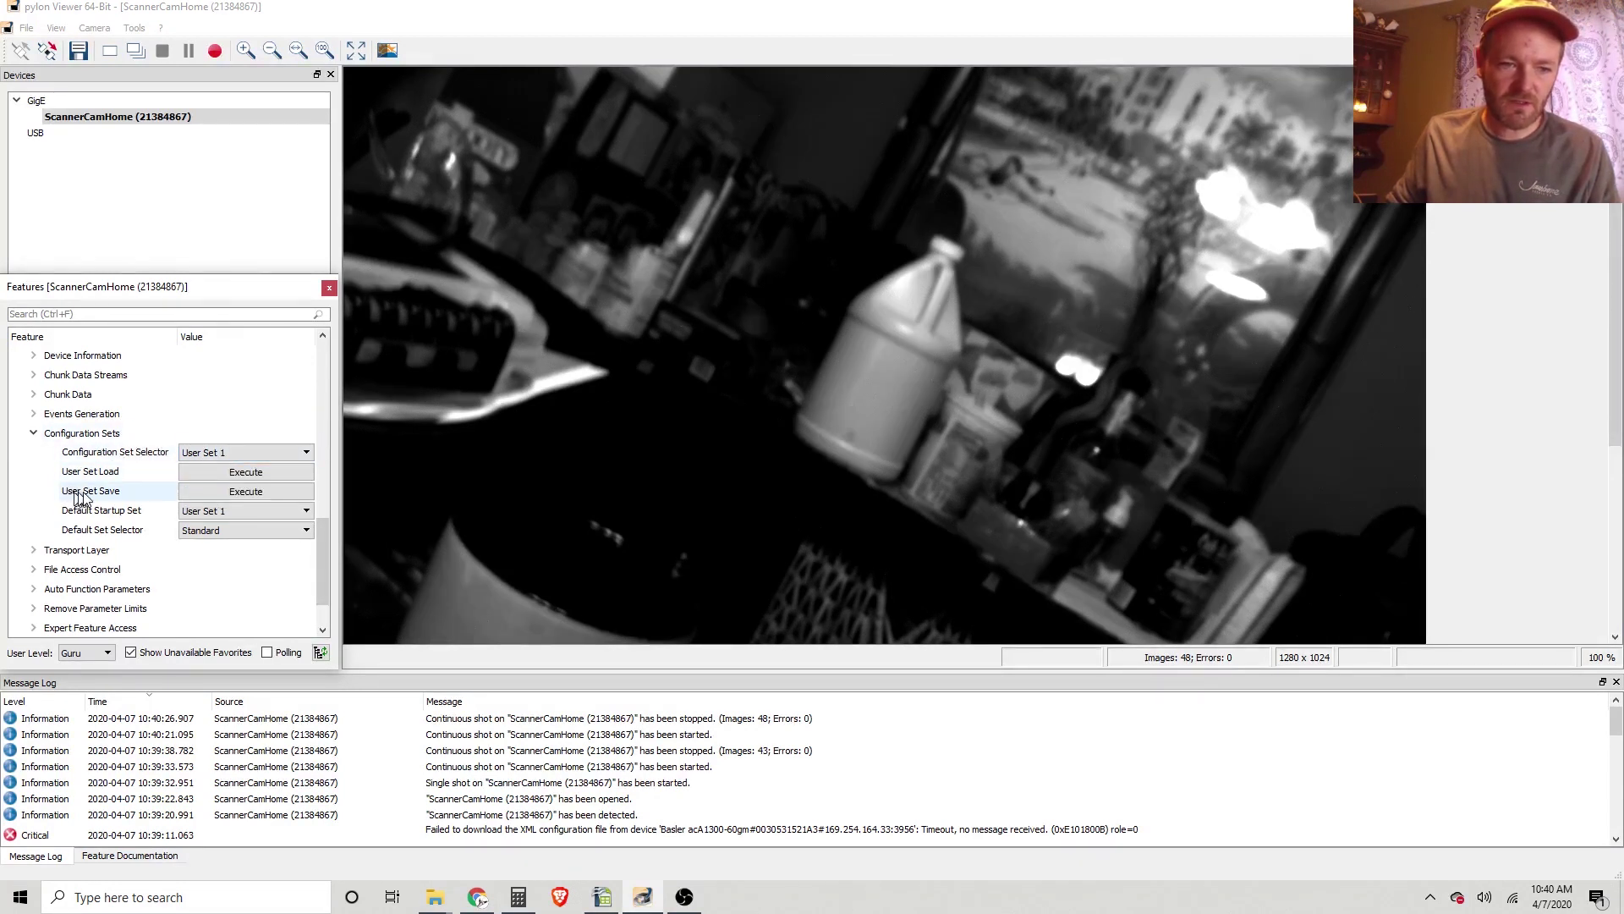
{"action": "left_click", "coordinate": [243, 495]}
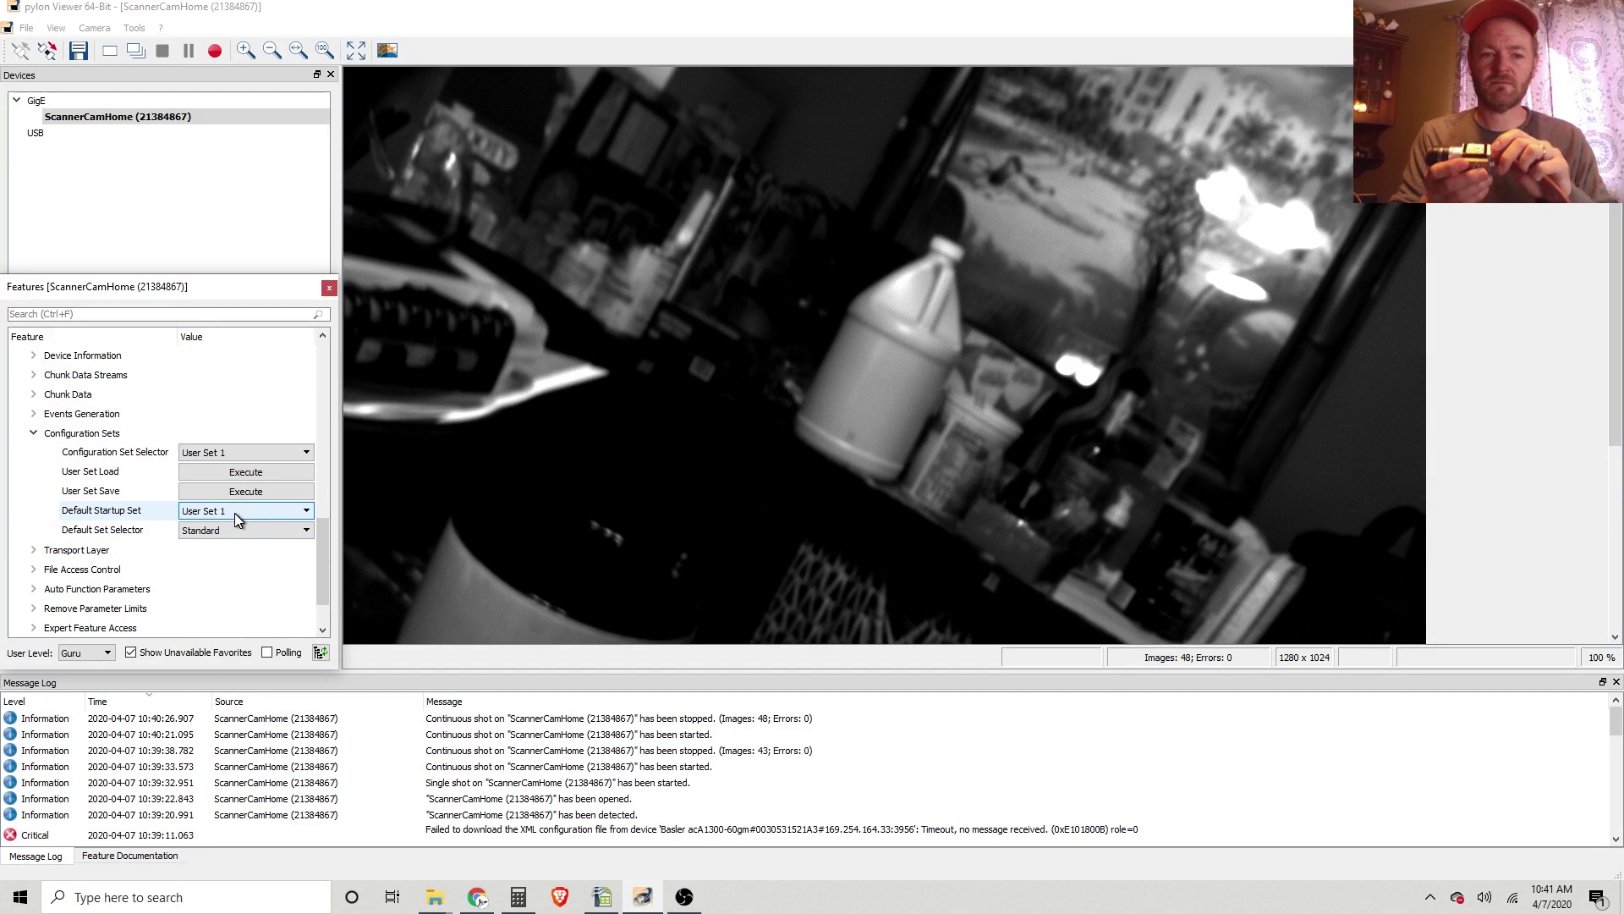
- Close and reopen ScannerCamHome, then run a live view showing the bright 90 ms exposure at 8.5 fps
{"action": "left_click", "coordinate": [47, 51]}
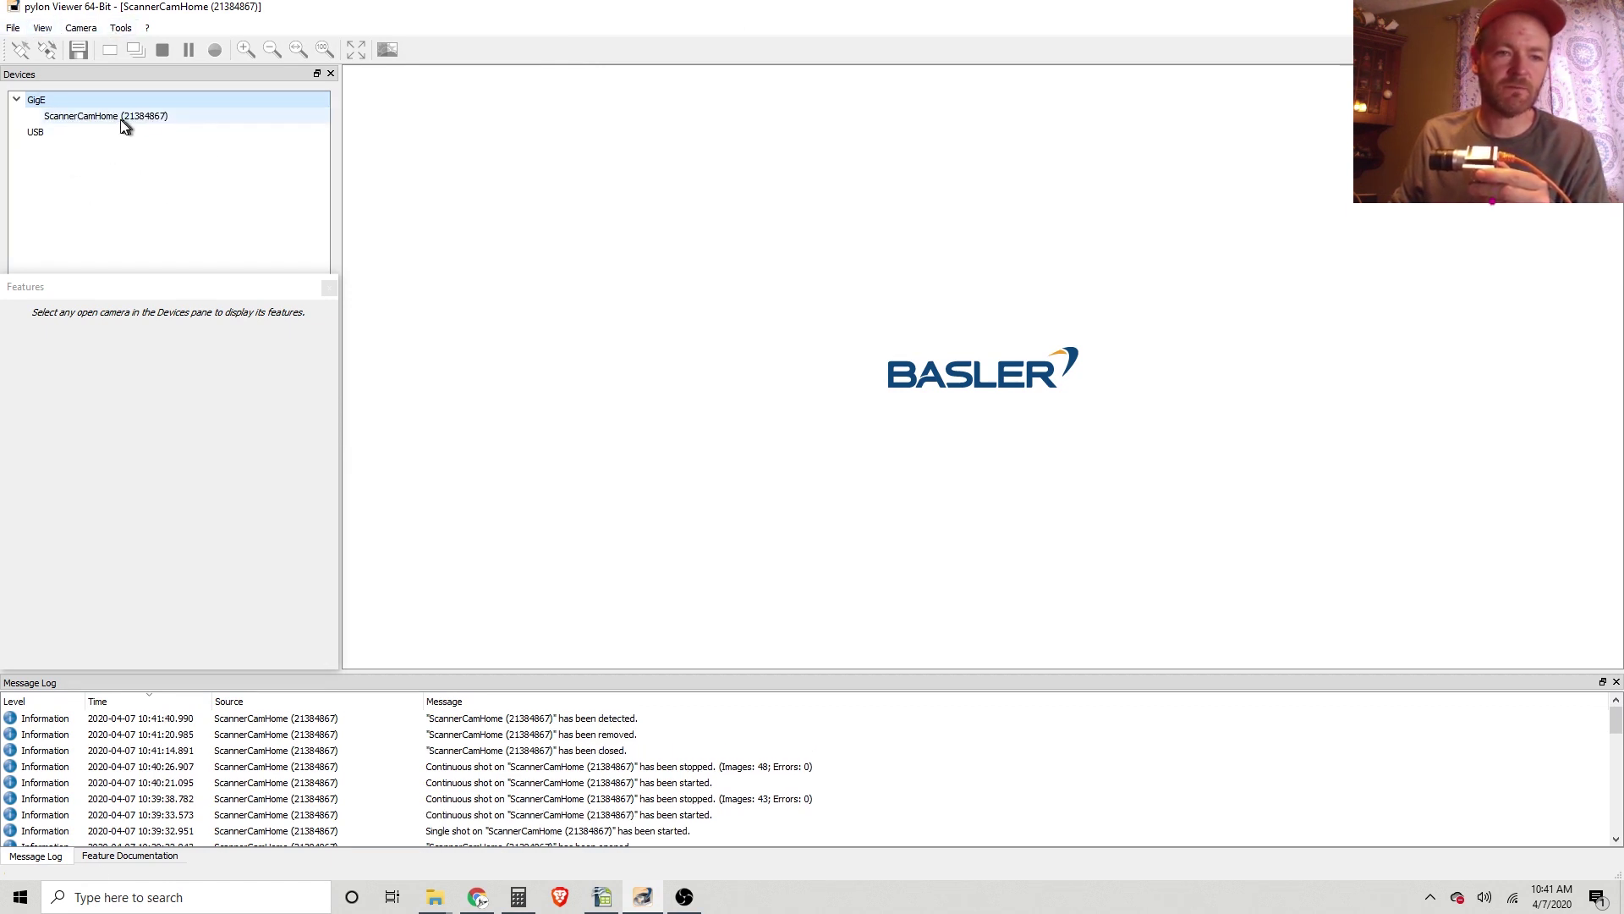
{"action": "double_click", "coordinate": [120, 121]}
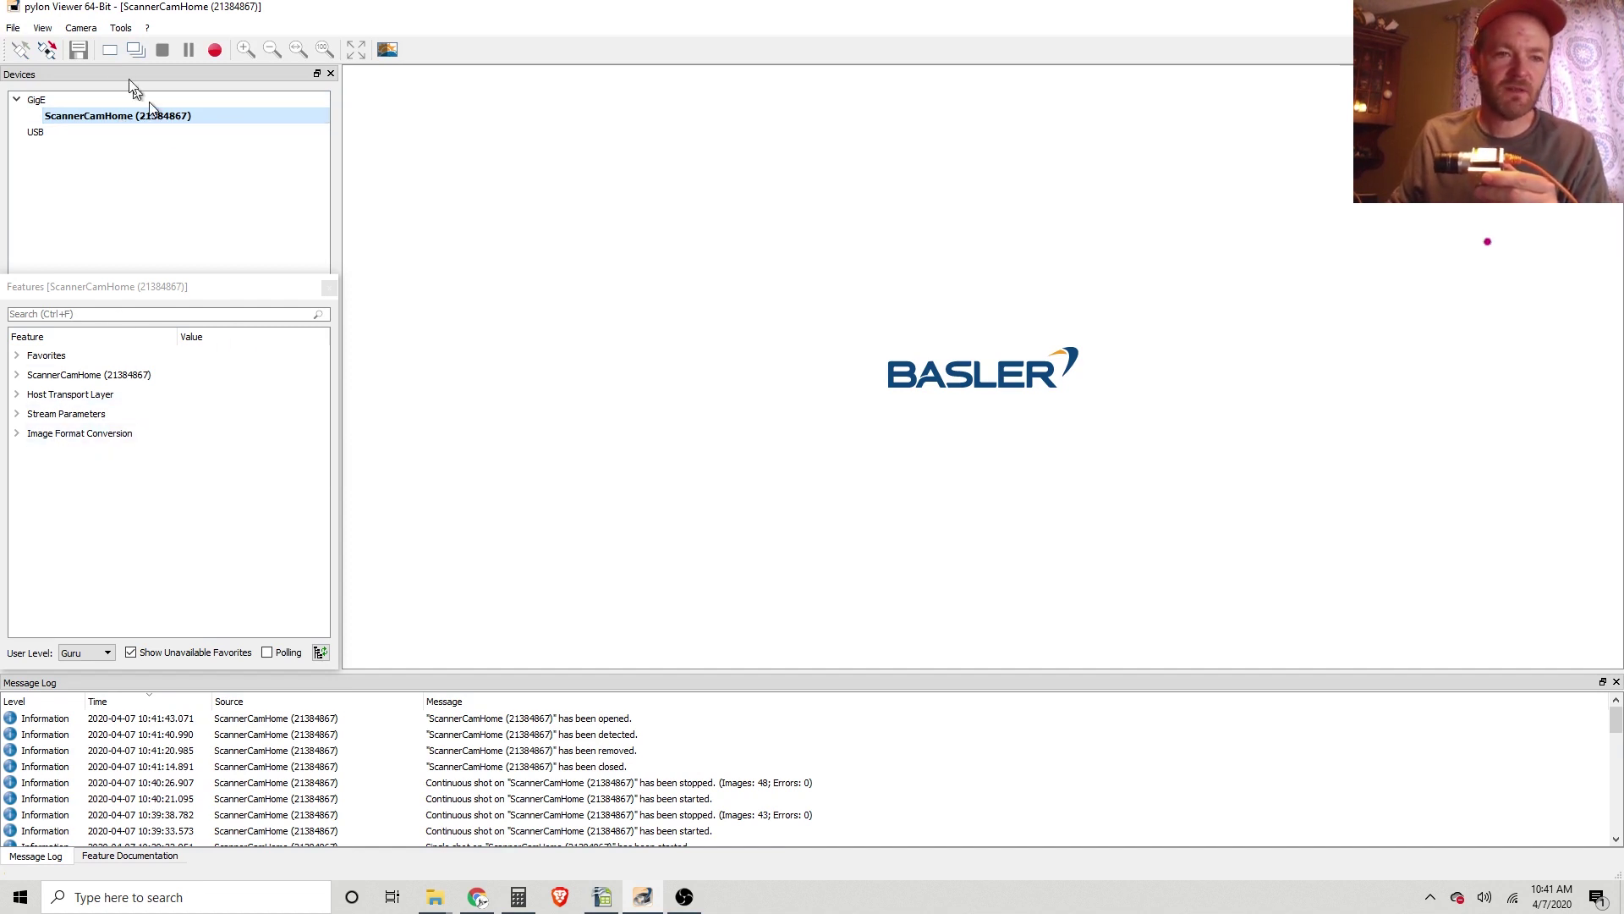
{"action": "left_click", "coordinate": [136, 53]}
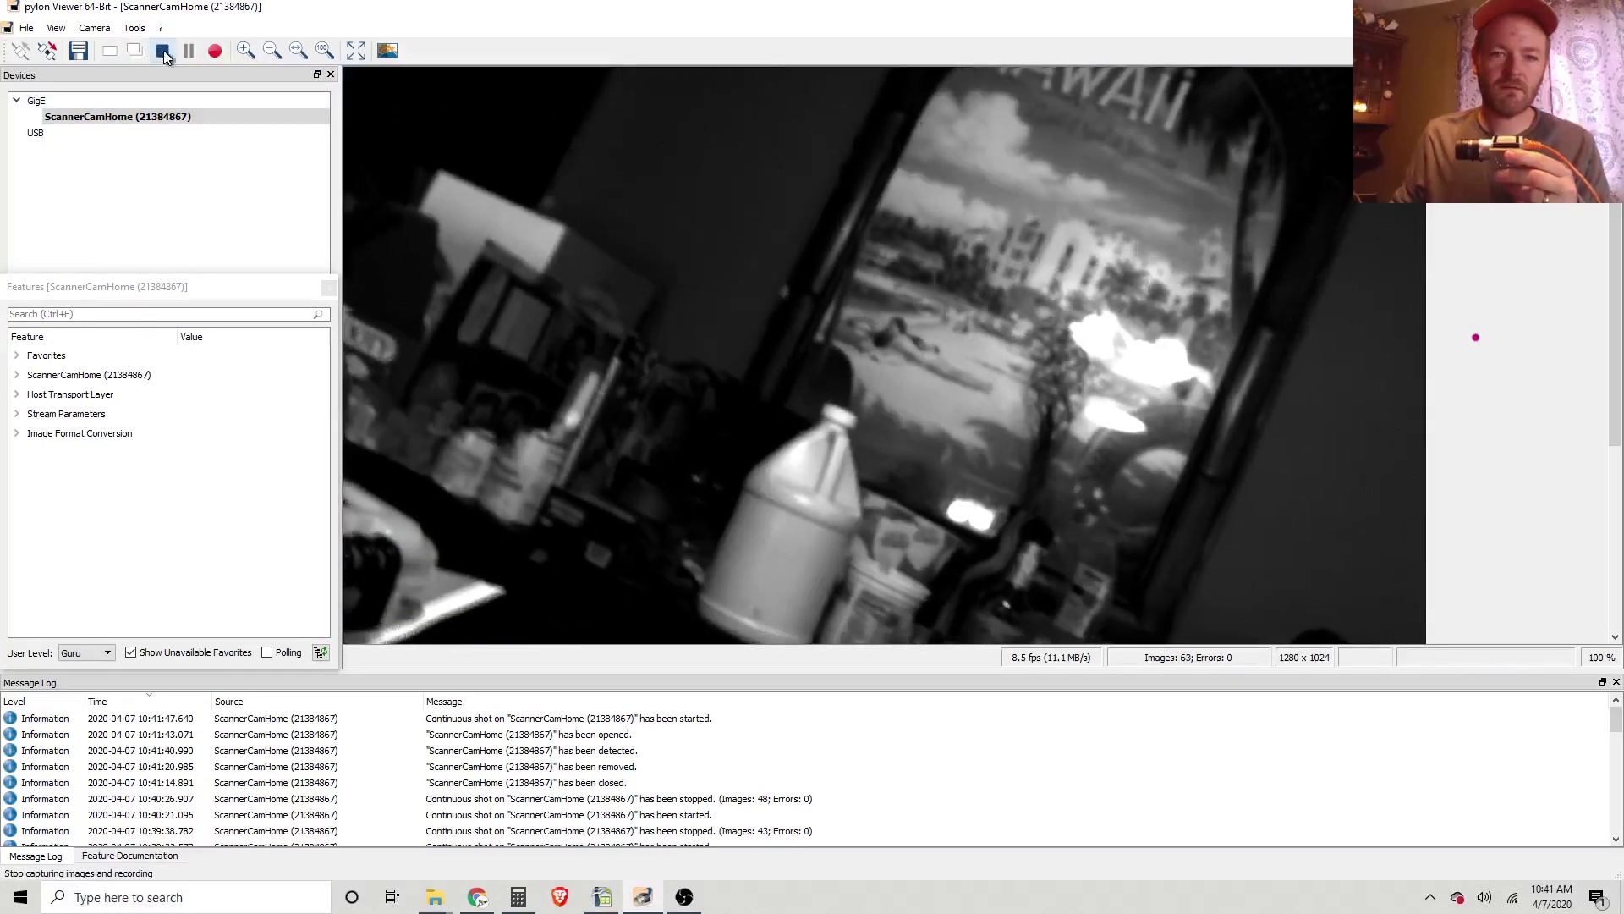
- Stop the live view at 51 images and expand Acquisition Controls and Configuration Sets to show User Set 1
{"action": "left_click", "coordinate": [164, 53]}
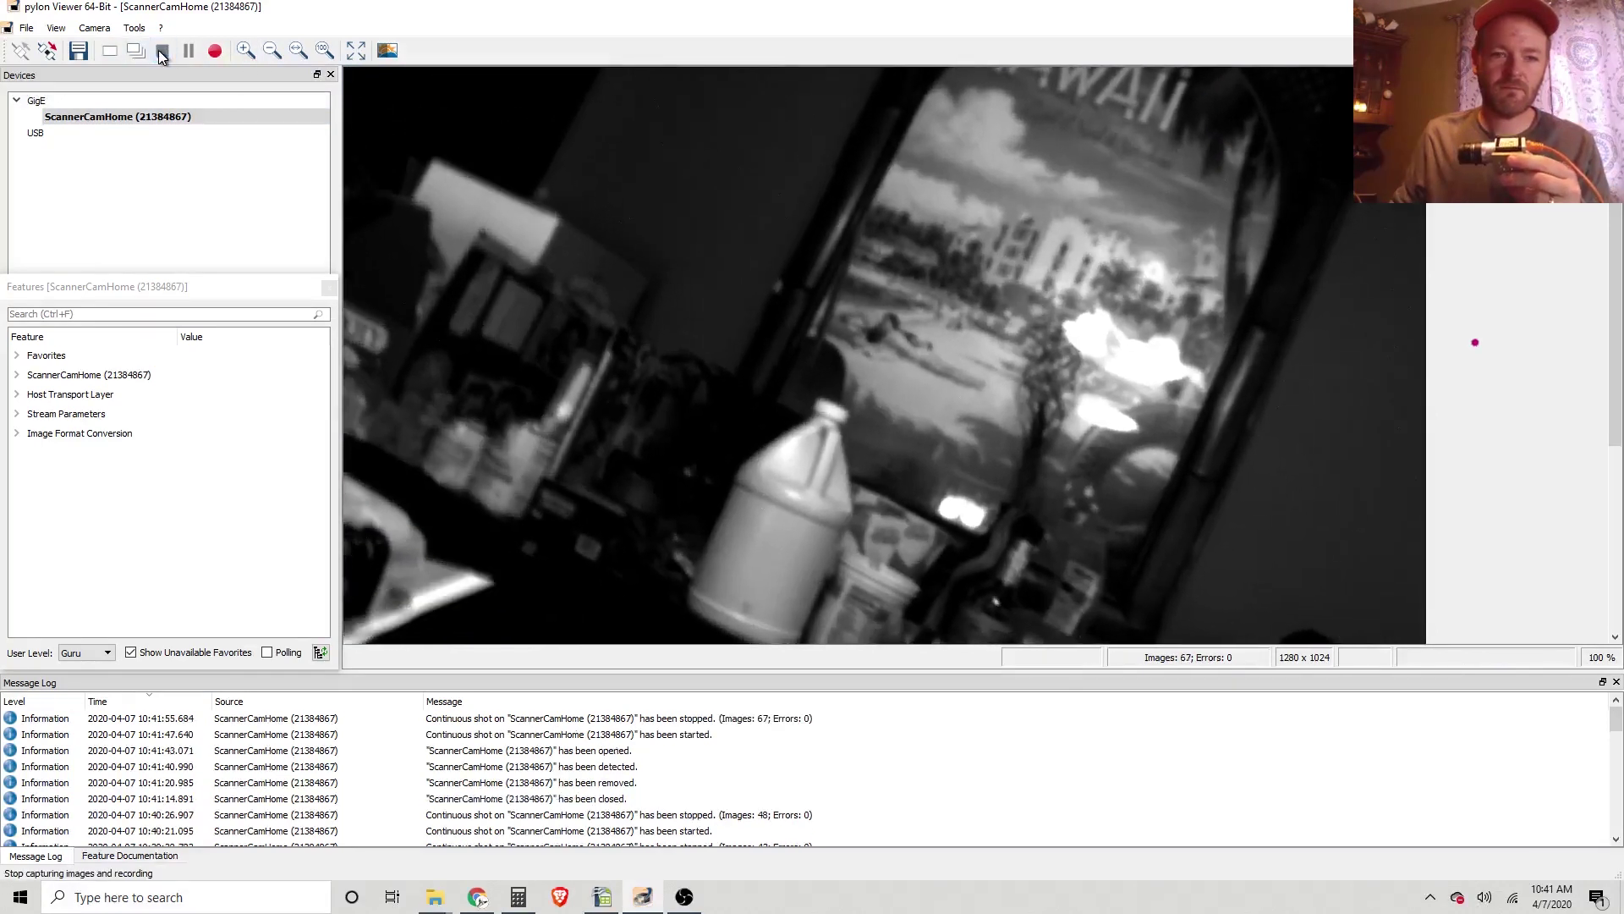
{"action": "left_click", "coordinate": [12, 378]}
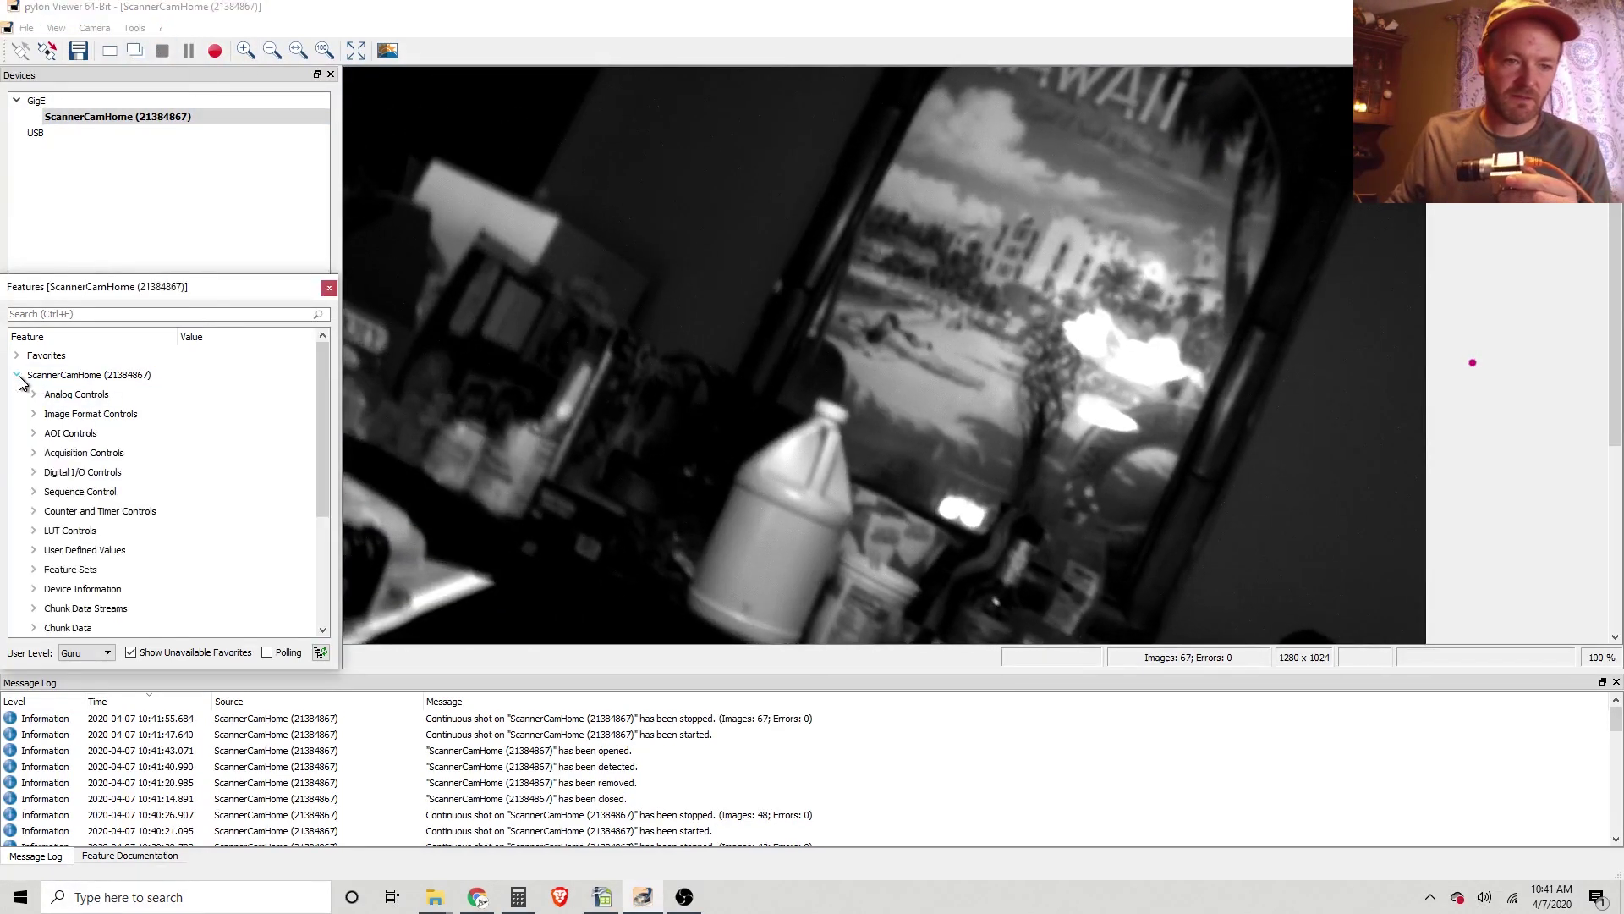
{"action": "scroll", "coordinate": [133, 454], "scroll_direction": "down", "scroll_amount": 2}
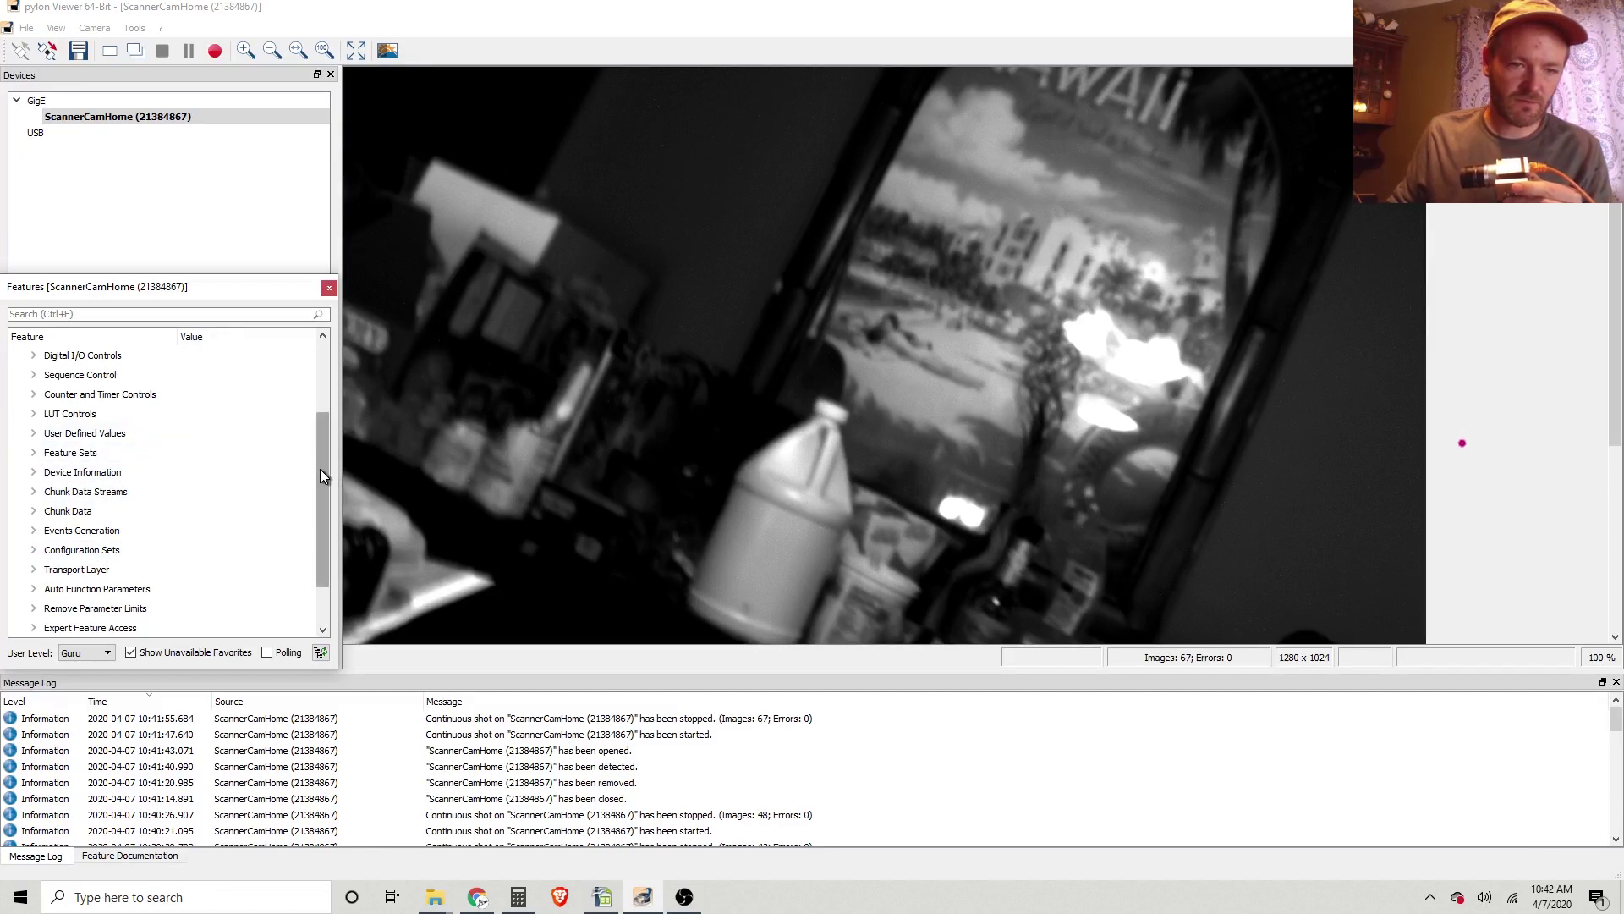
{"action": "left_click_drag", "start_coordinate": [322, 476], "coordinate": [315, 405]}
{"action": "left_click", "coordinate": [33, 454]}
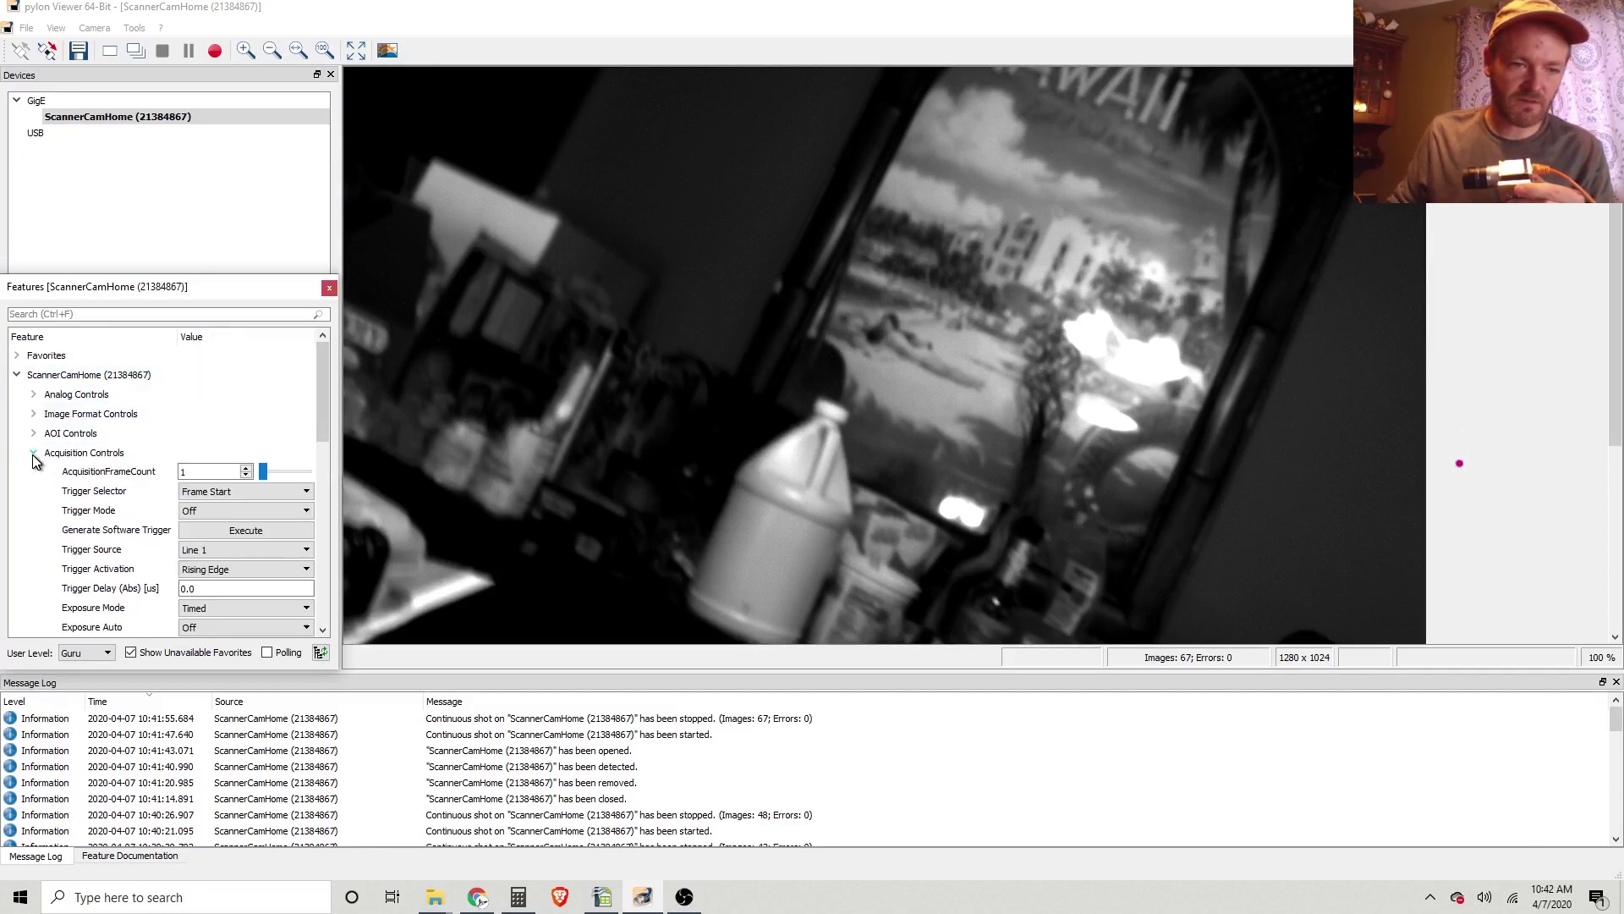
{"action": "left_click_drag", "start_coordinate": [319, 372], "coordinate": [328, 426]}
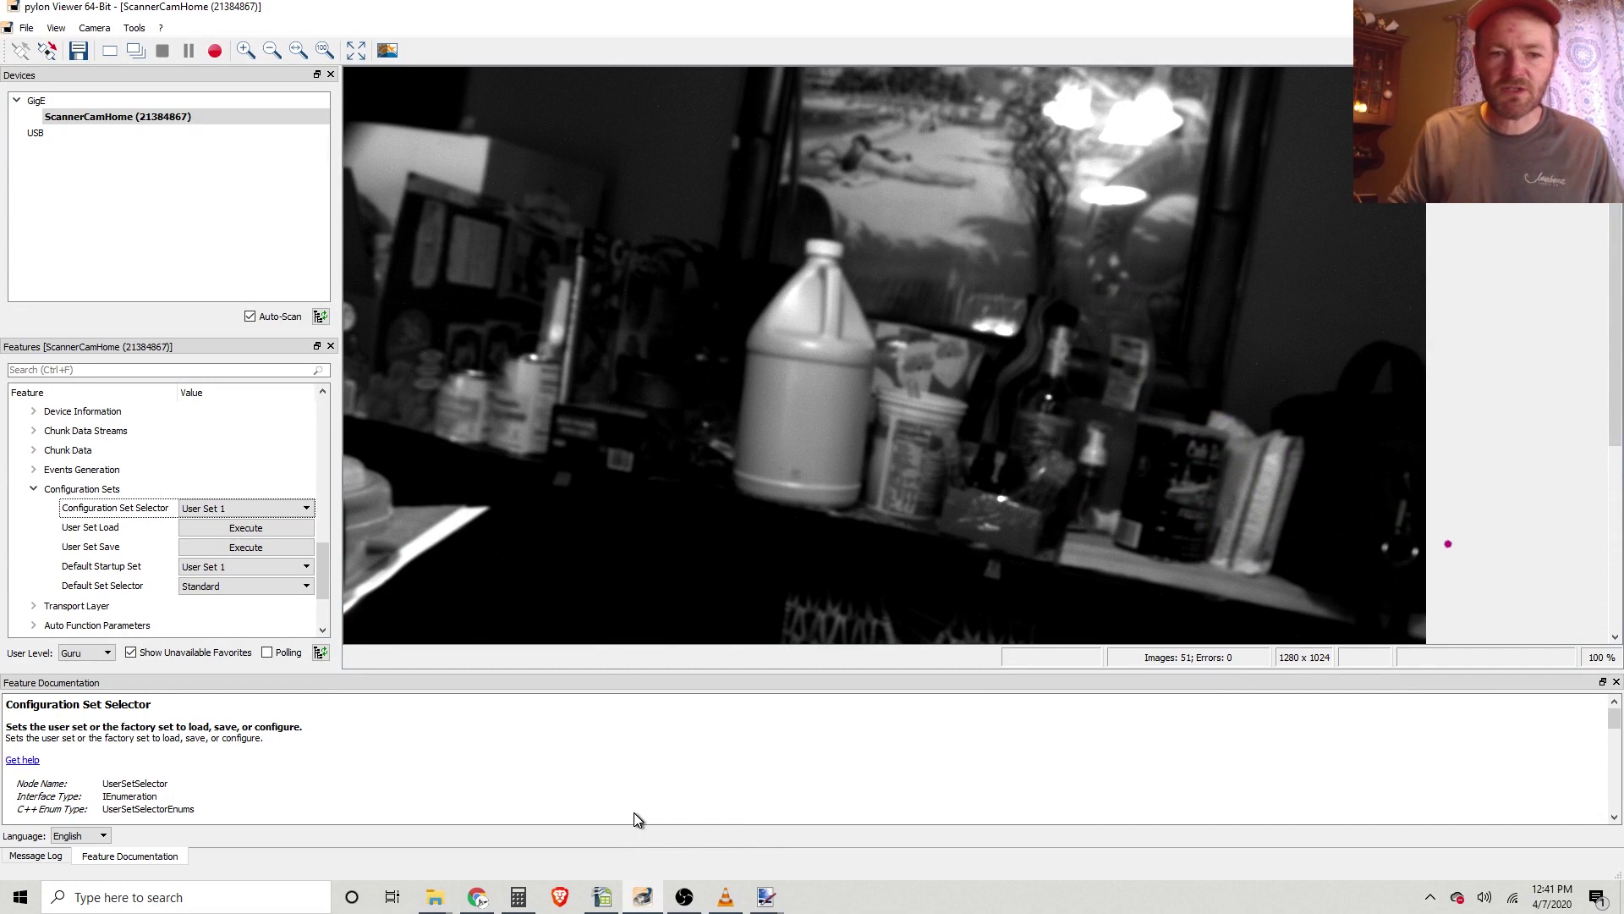
- Confirm Exposure Time (Abs) still reads 90000 µs, then view Acquisition Frame Rate (Abs) documentation
{"action": "left_click_drag", "start_coordinate": [326, 561], "coordinate": [321, 417]}
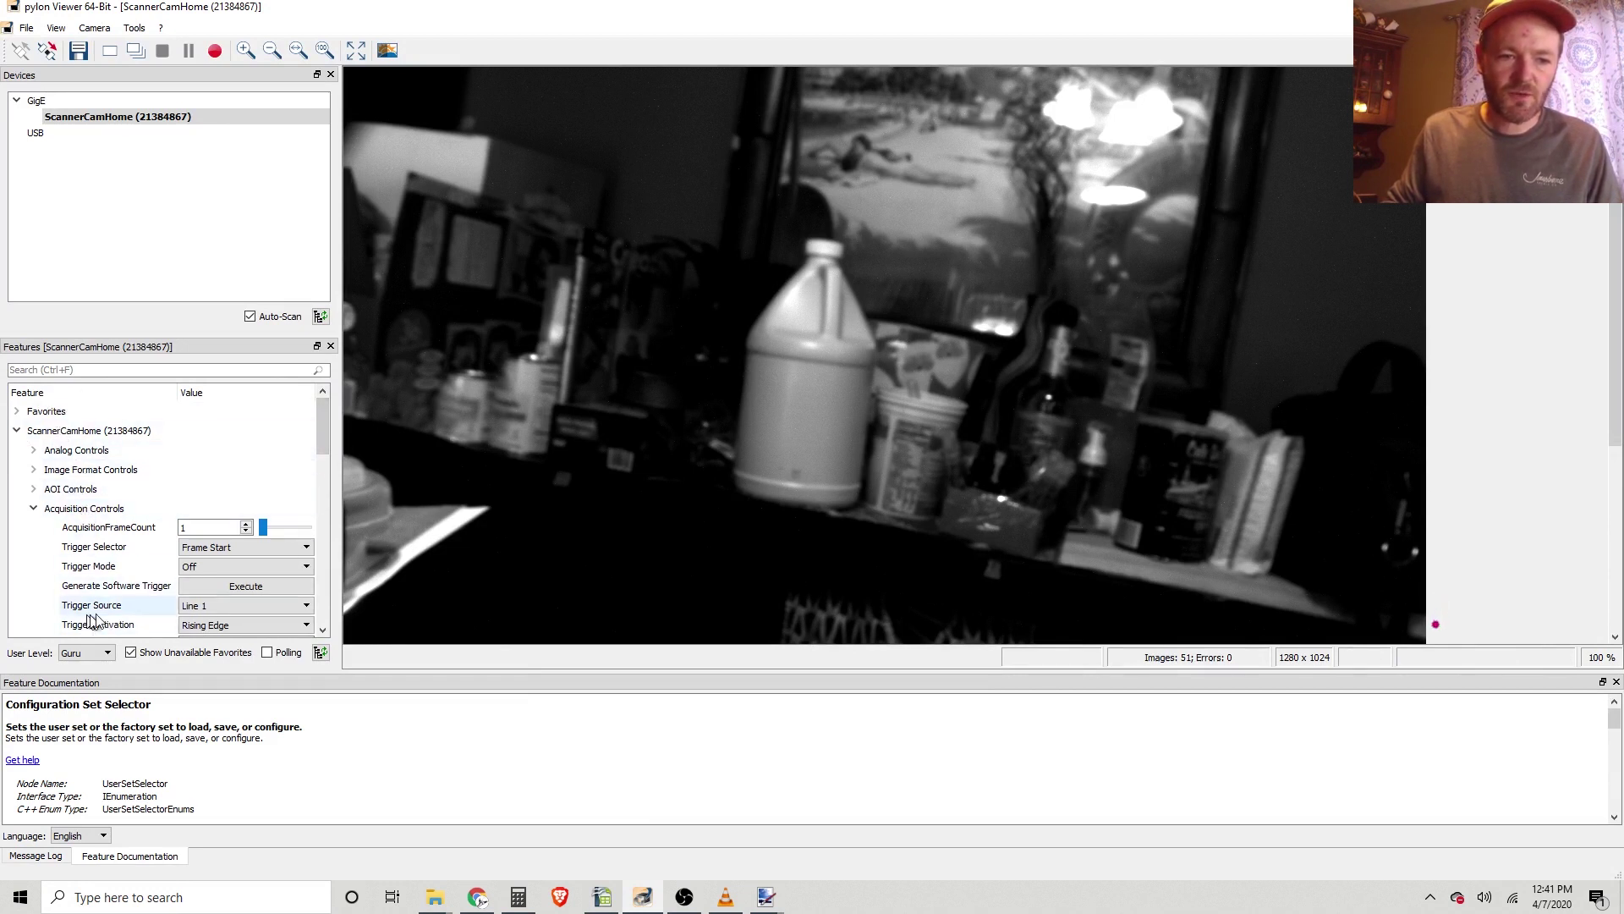
{"action": "left_click_drag", "start_coordinate": [322, 416], "coordinate": [327, 434]}
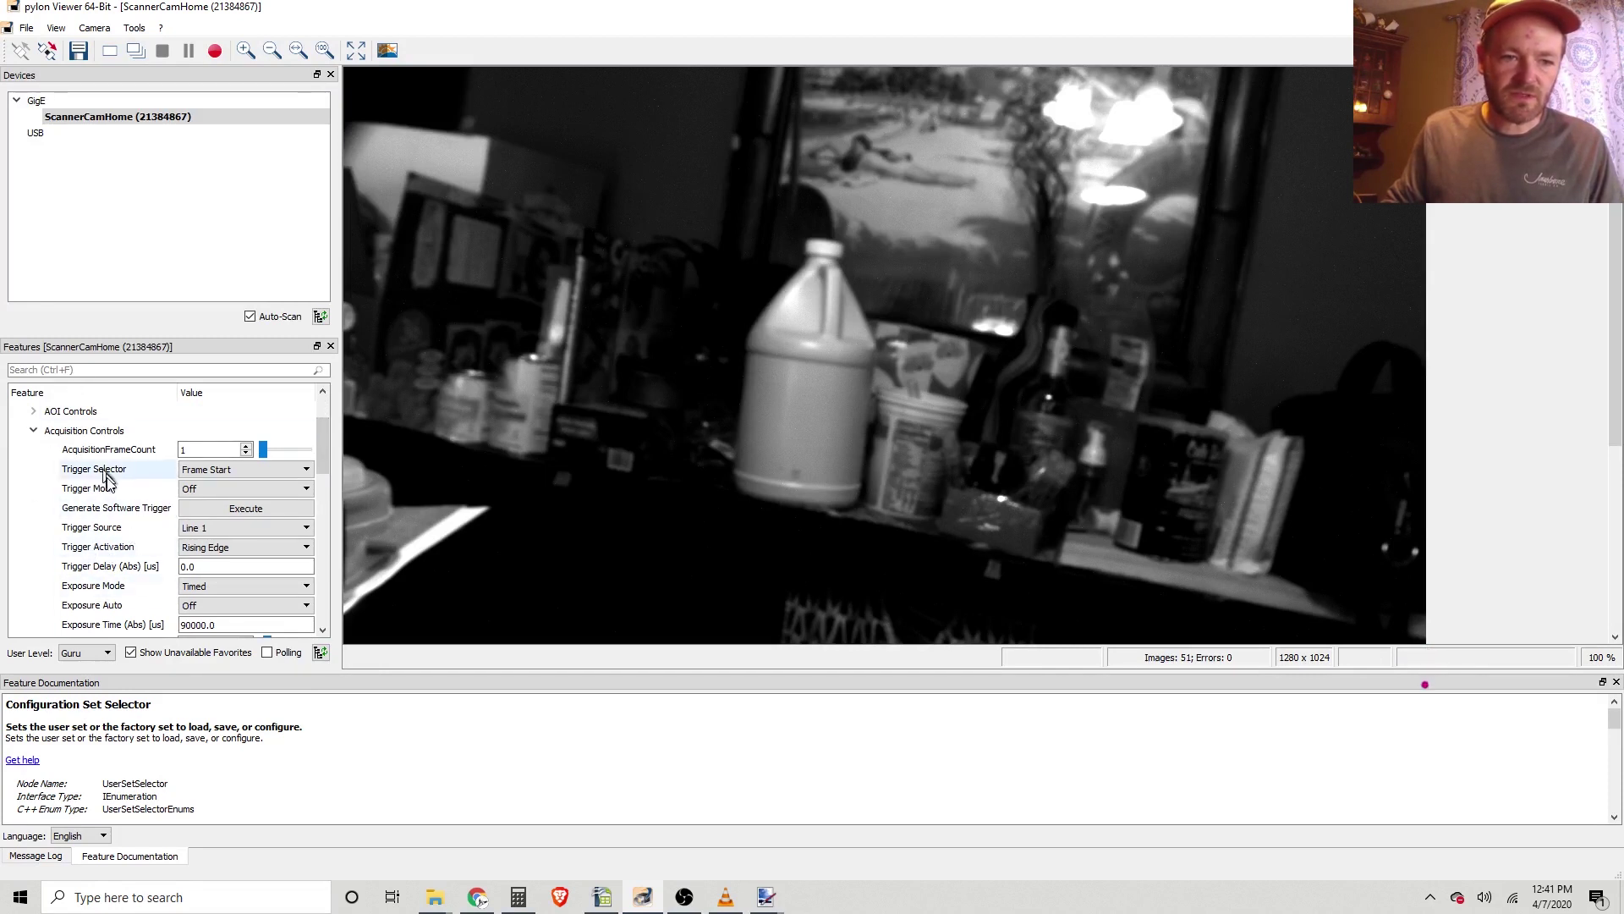
{"action": "left_click", "coordinate": [106, 624]}
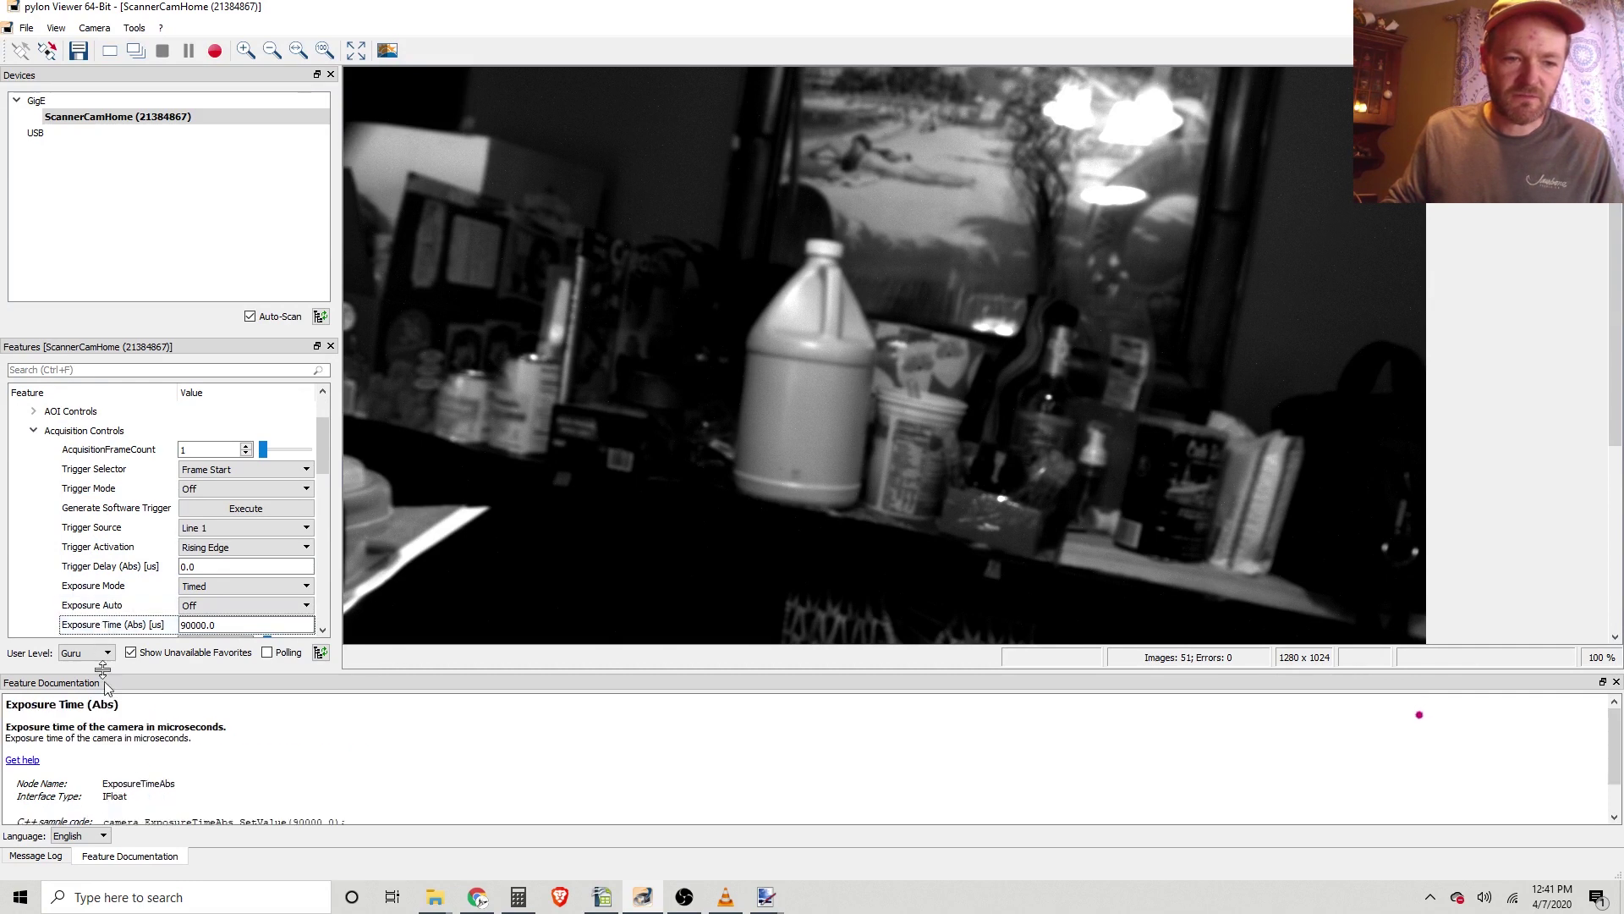
{"action": "left_click", "coordinate": [36, 856]}
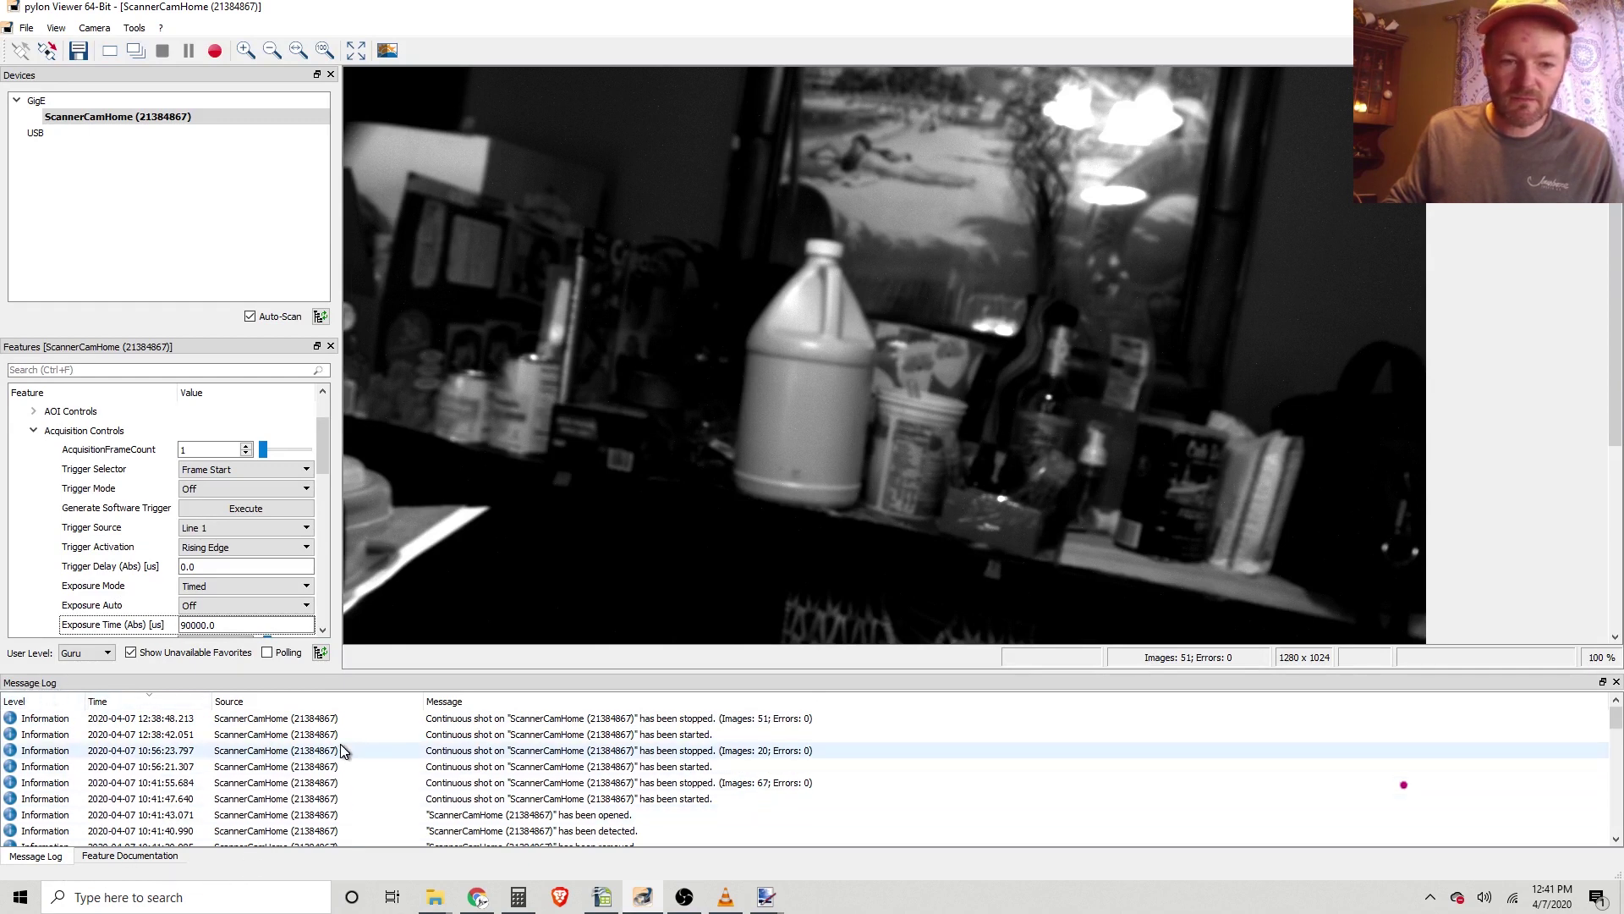
{"action": "left_click", "coordinate": [125, 859]}
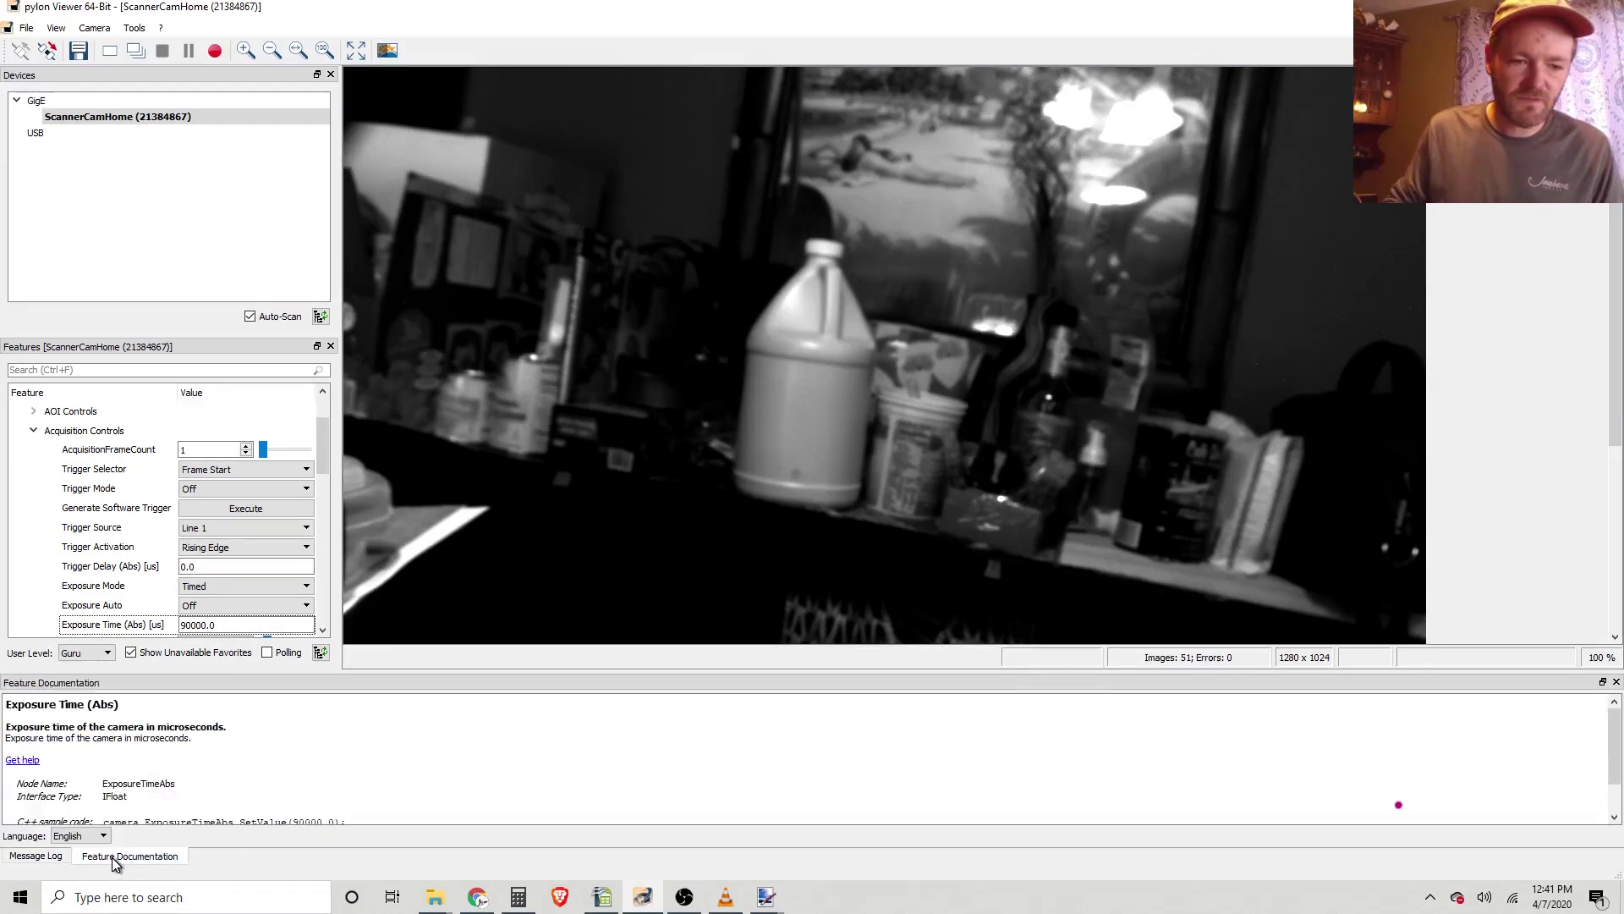
{"action": "scroll", "coordinate": [188, 757], "scroll_direction": "down", "scroll_amount": 3}
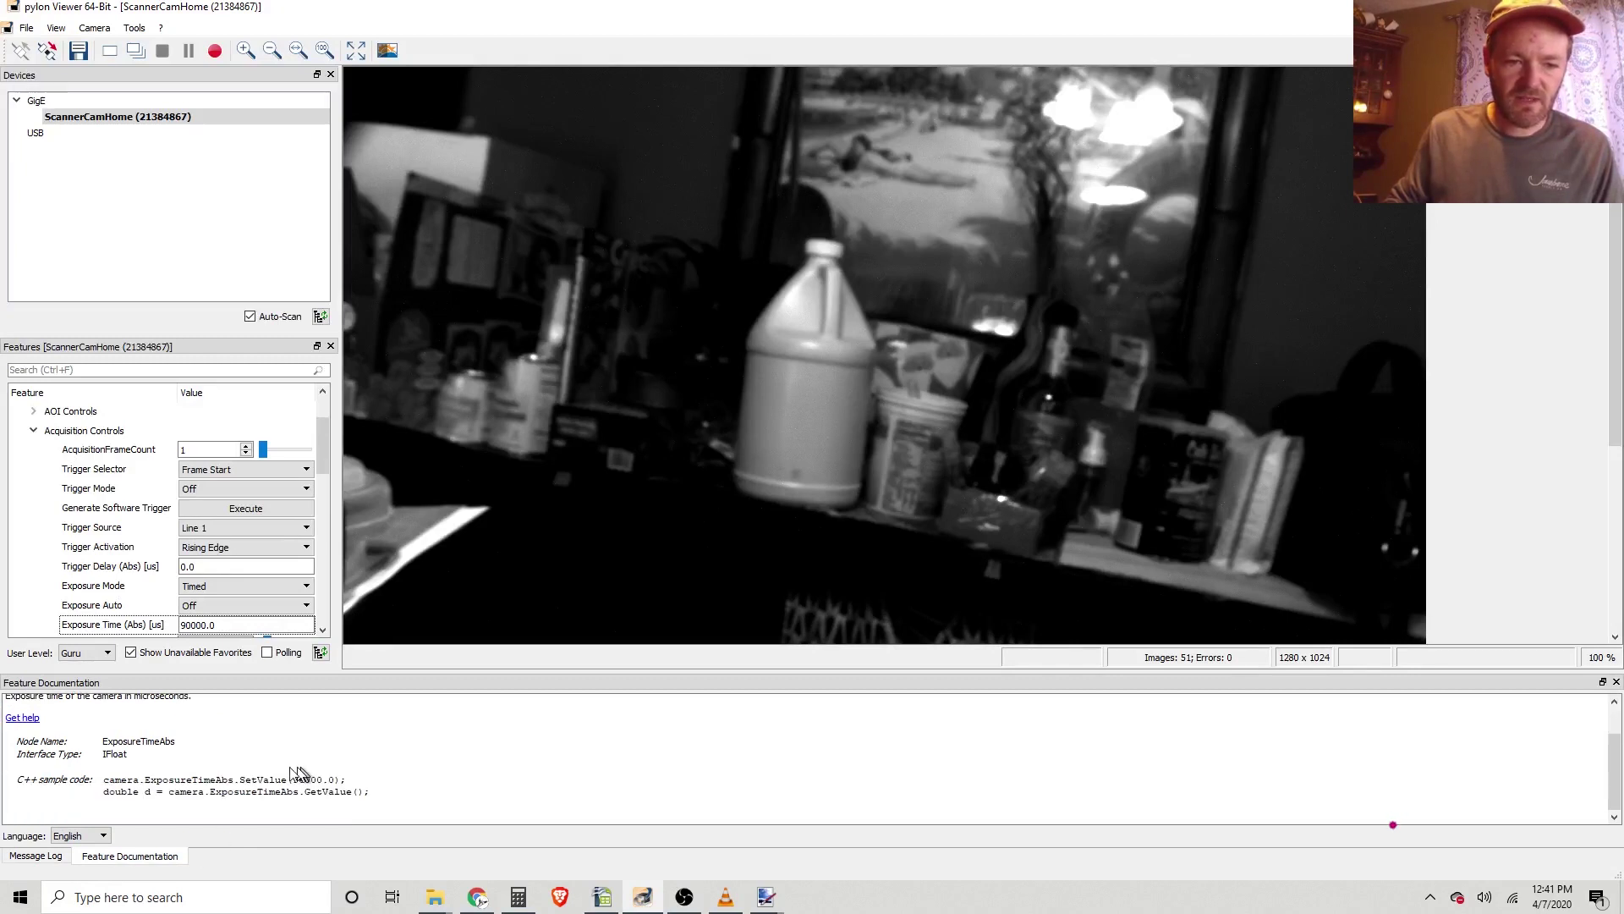
{"action": "scroll", "coordinate": [232, 770], "scroll_direction": "up", "scroll_amount": 3}
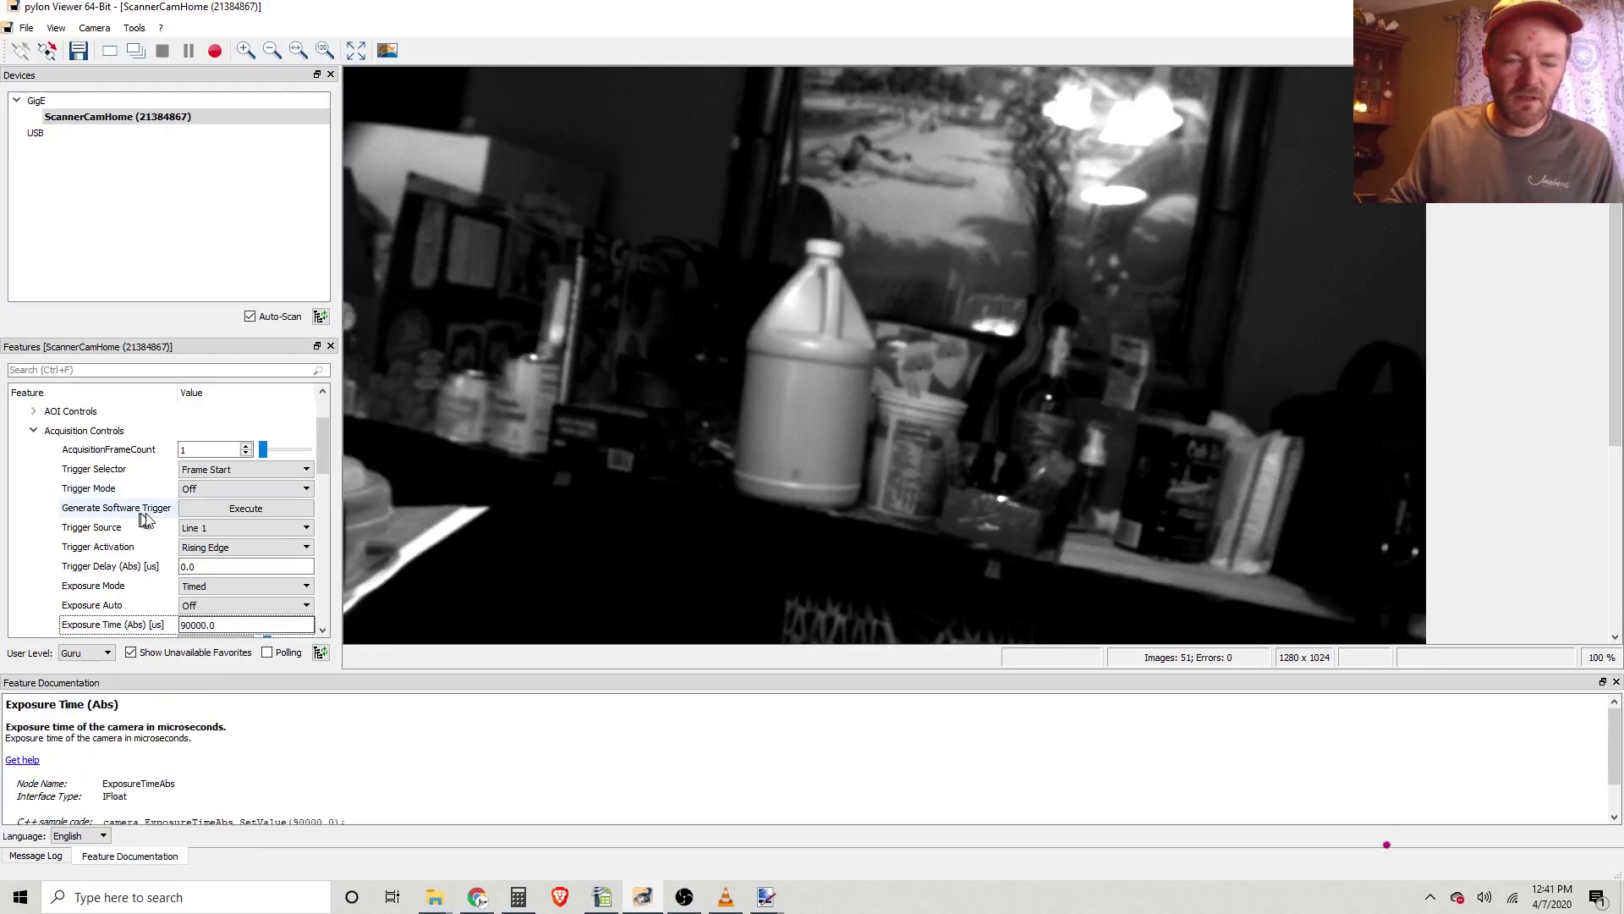
{"action": "left_click_drag", "start_coordinate": [321, 433], "coordinate": [326, 466]}
{"action": "scroll", "coordinate": [325, 467], "scroll_direction": "down", "scroll_amount": 1}
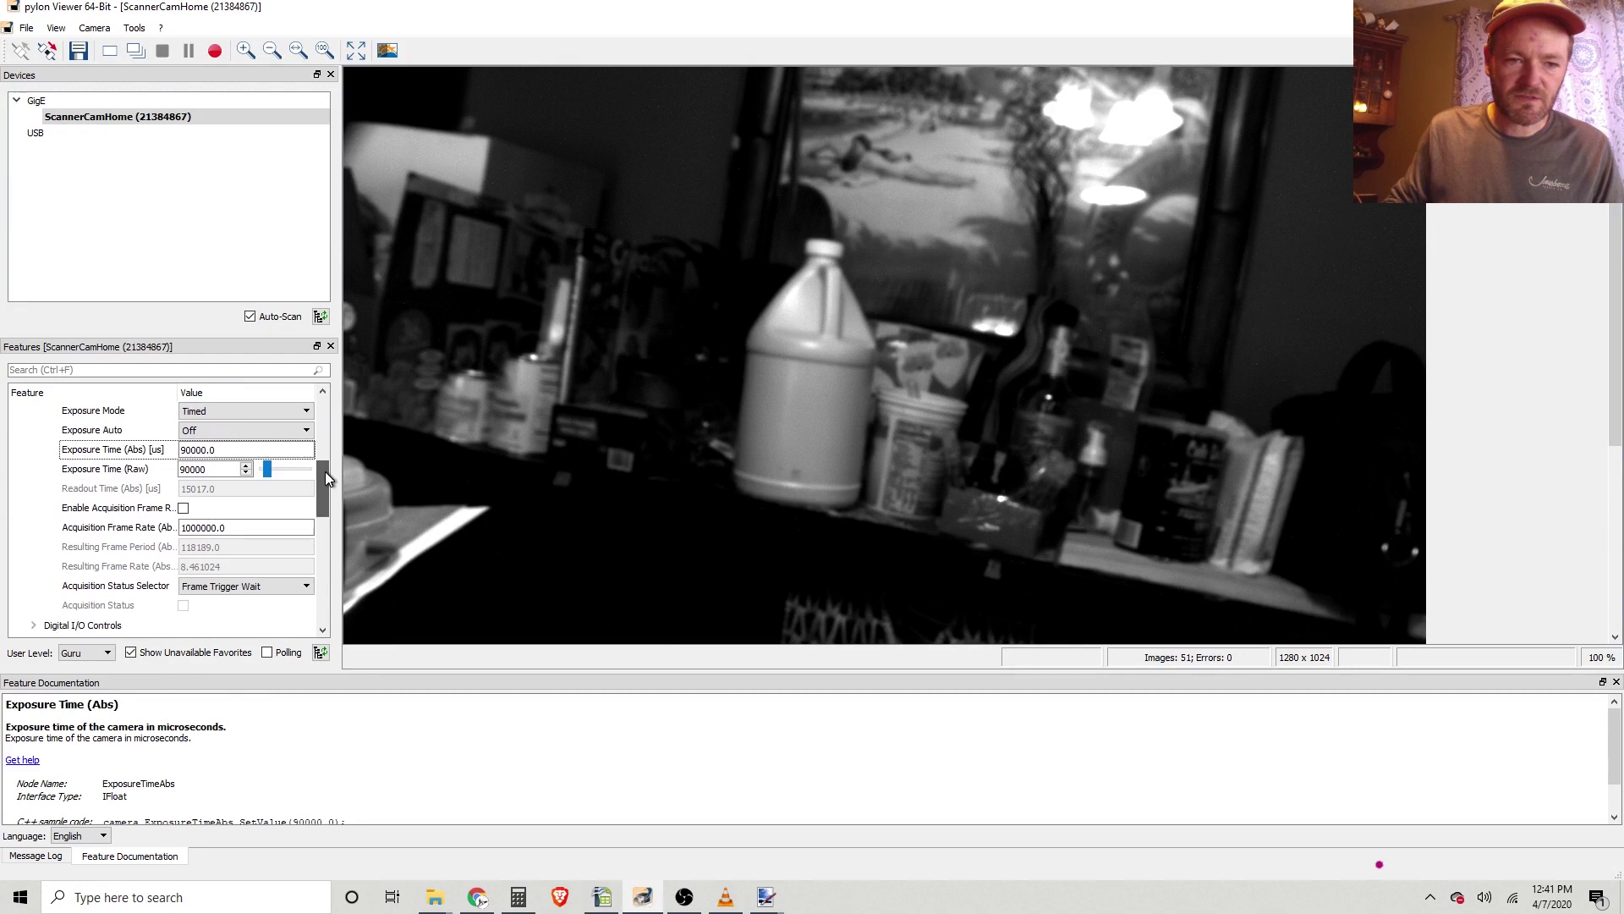
{"action": "left_click", "coordinate": [106, 529]}
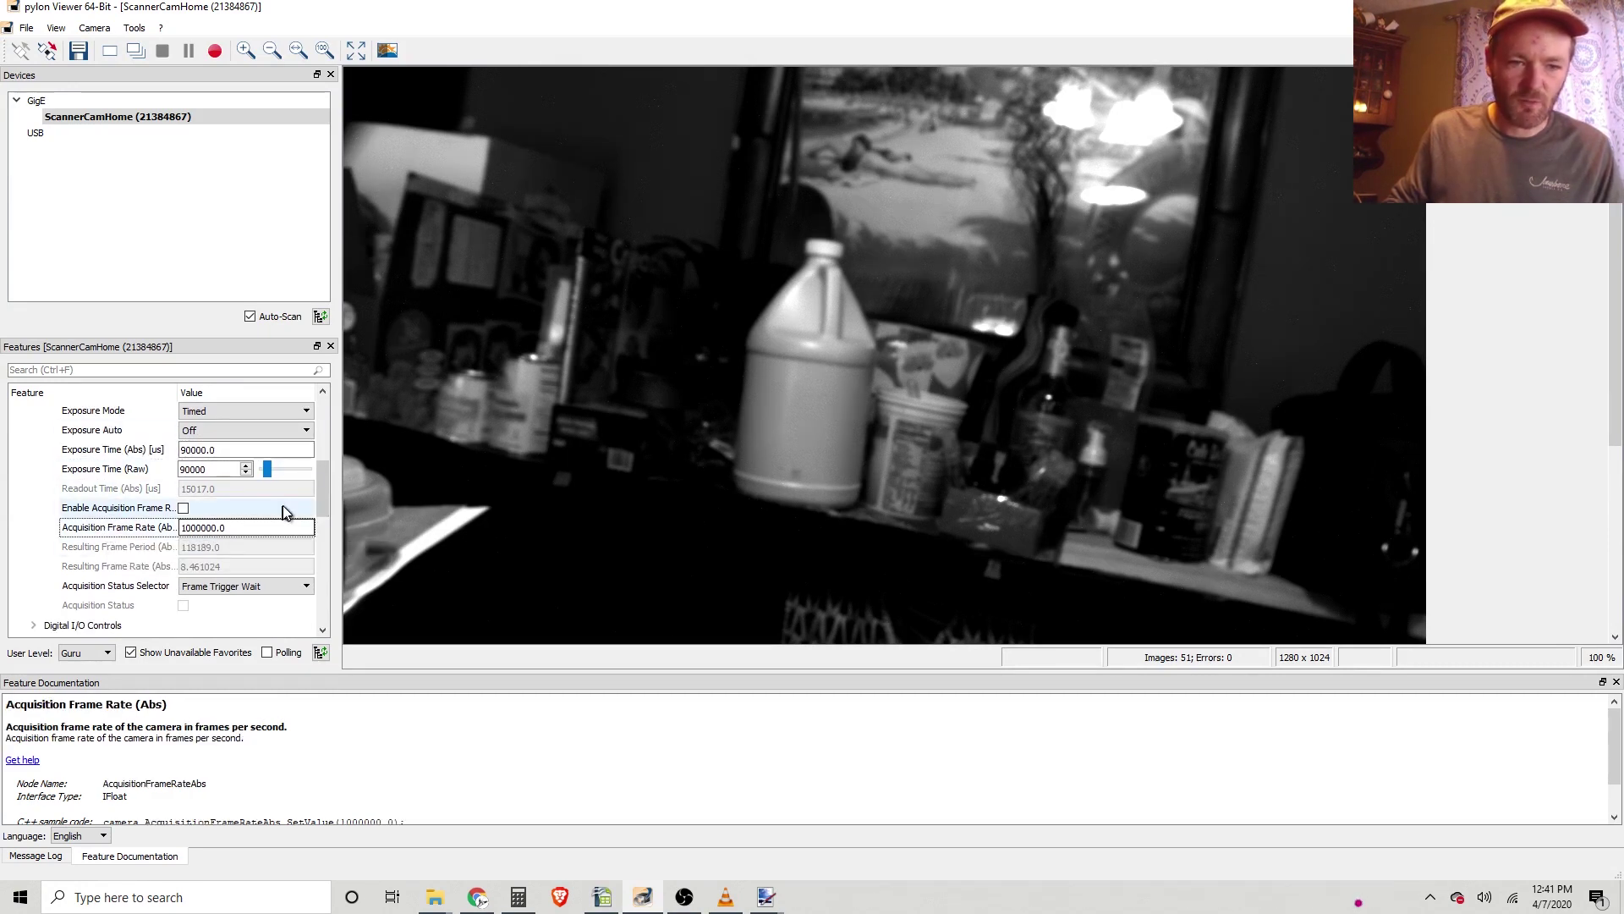
- Expand Analog Controls and read the Gain Auto (Off) and Gain (Raw) (1) documentation
{"action": "left_click_drag", "start_coordinate": [321, 475], "coordinate": [315, 435]}
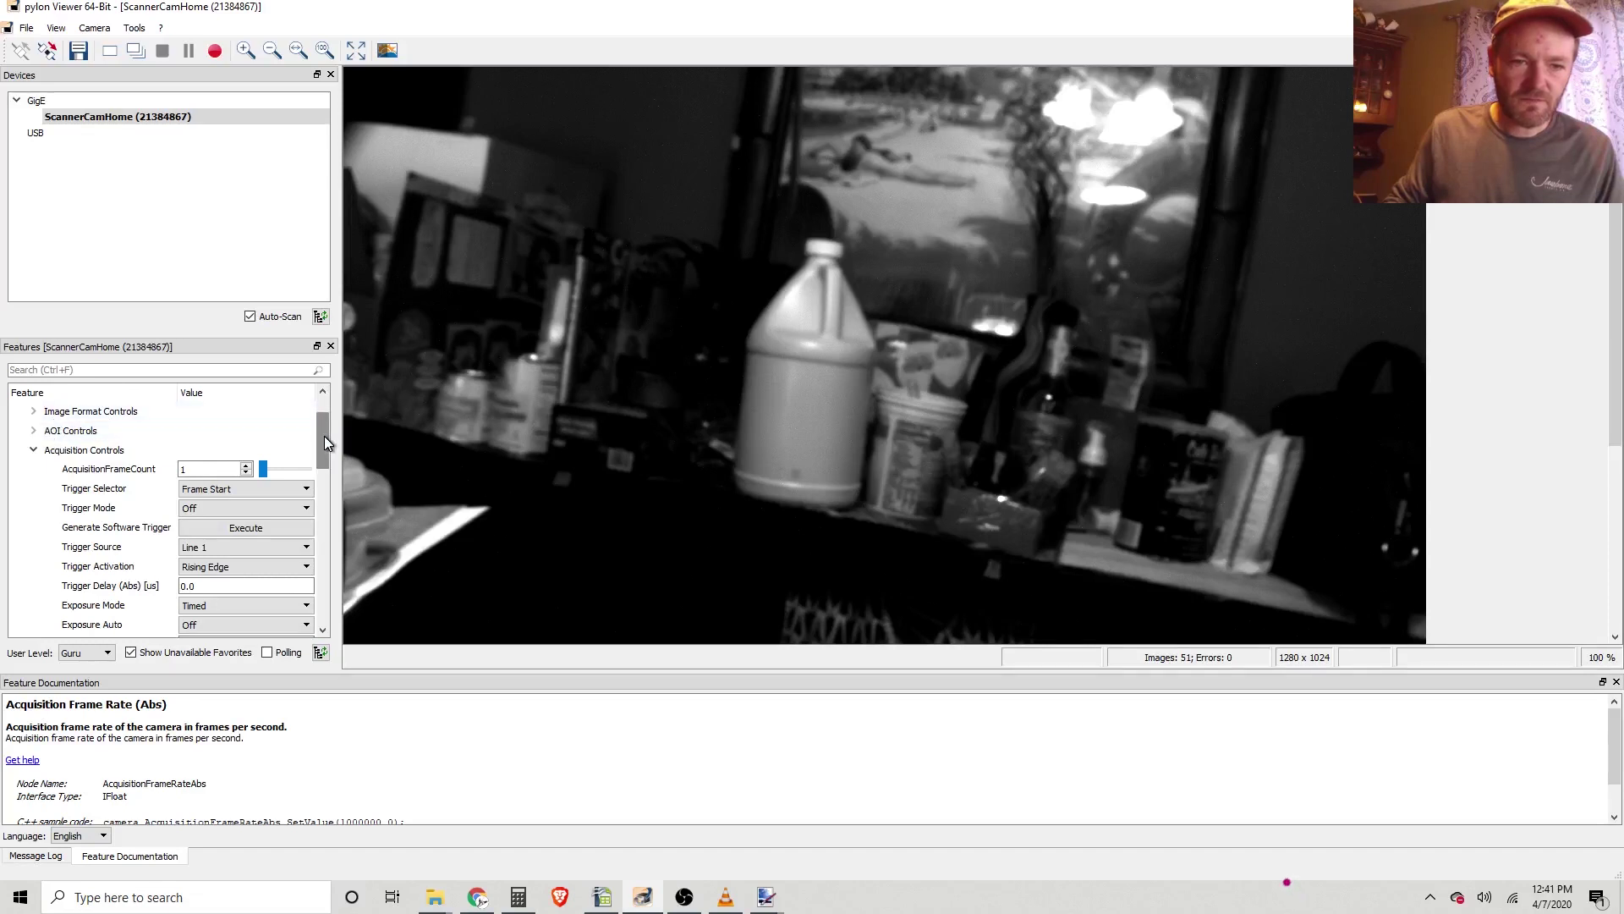
{"action": "left_click_drag", "start_coordinate": [323, 434], "coordinate": [196, 408]}
{"action": "left_click", "coordinate": [34, 450]}
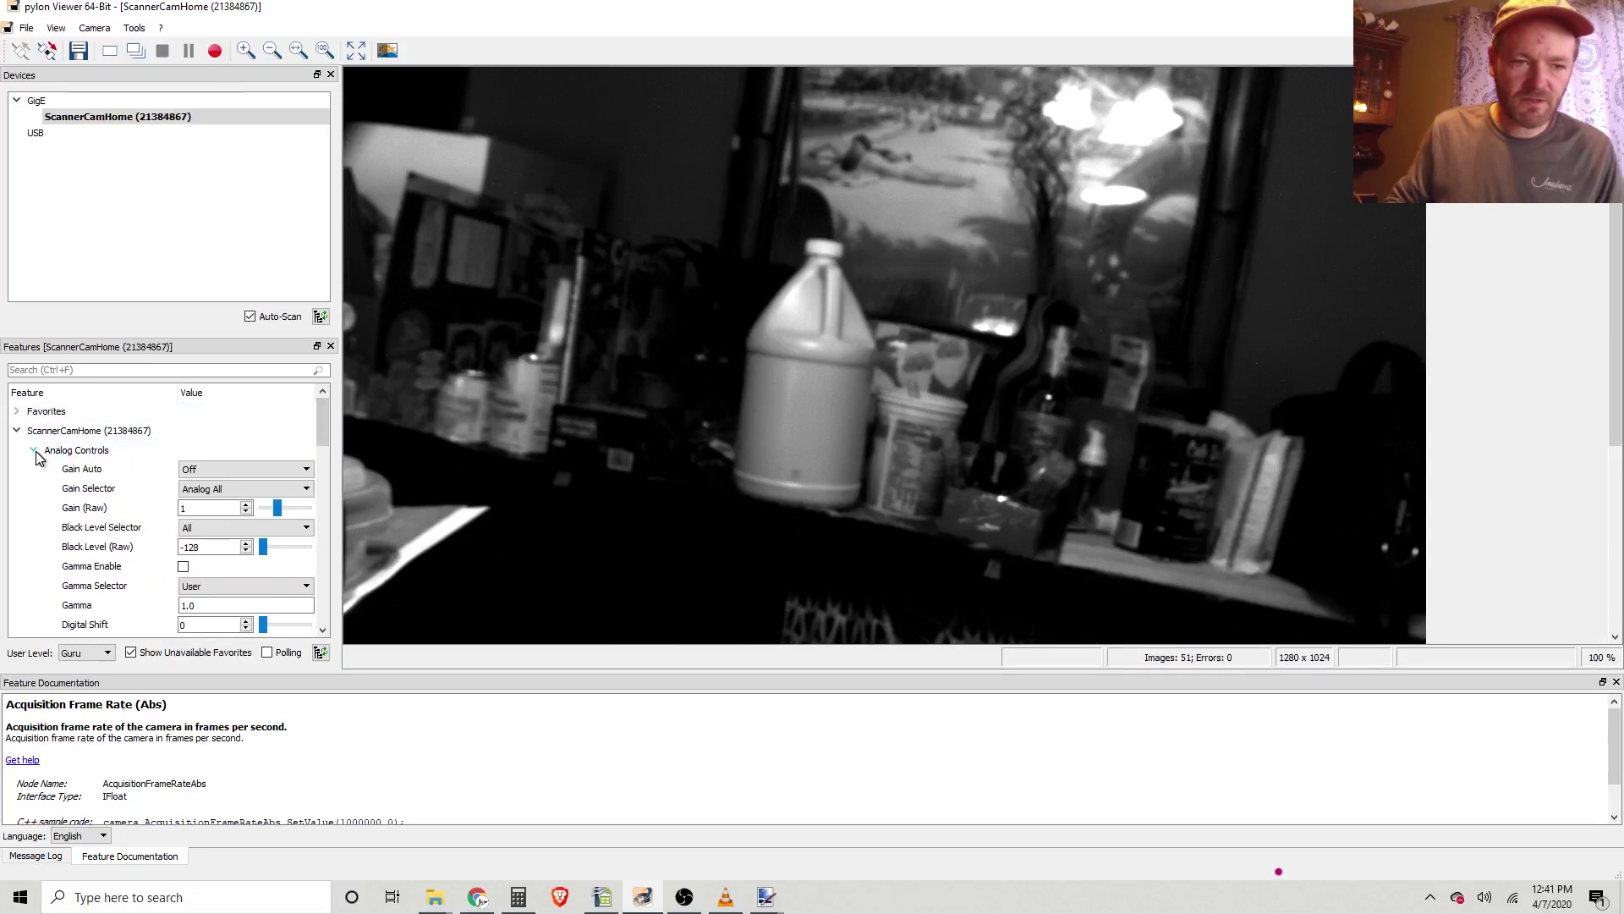
{"action": "left_click", "coordinate": [89, 471]}
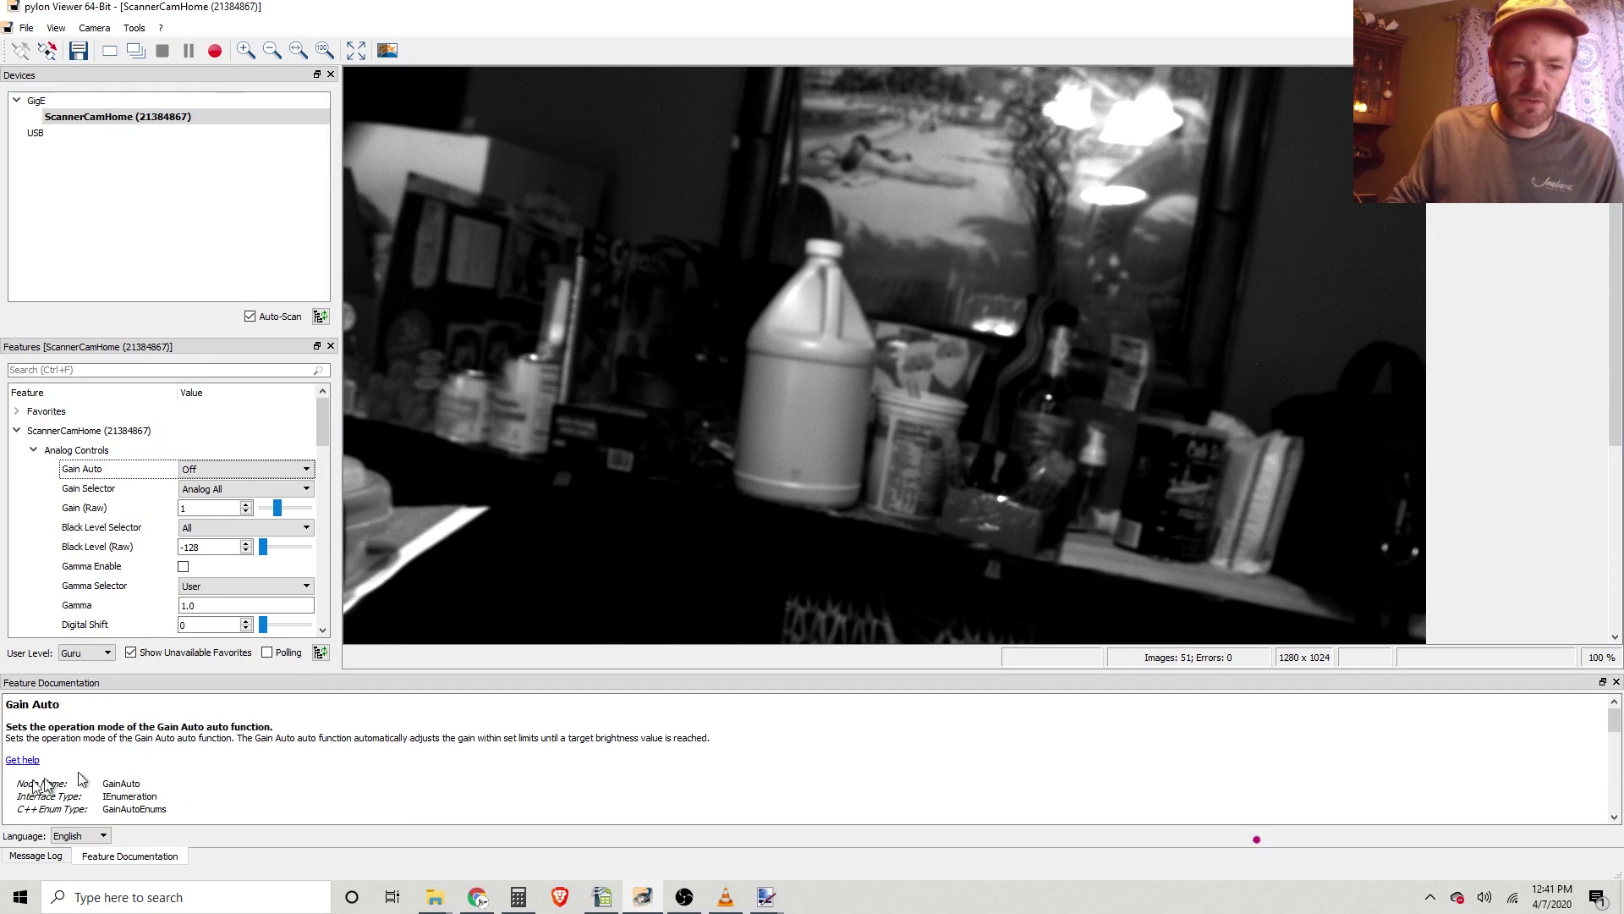
{"action": "left_click", "coordinate": [85, 512]}
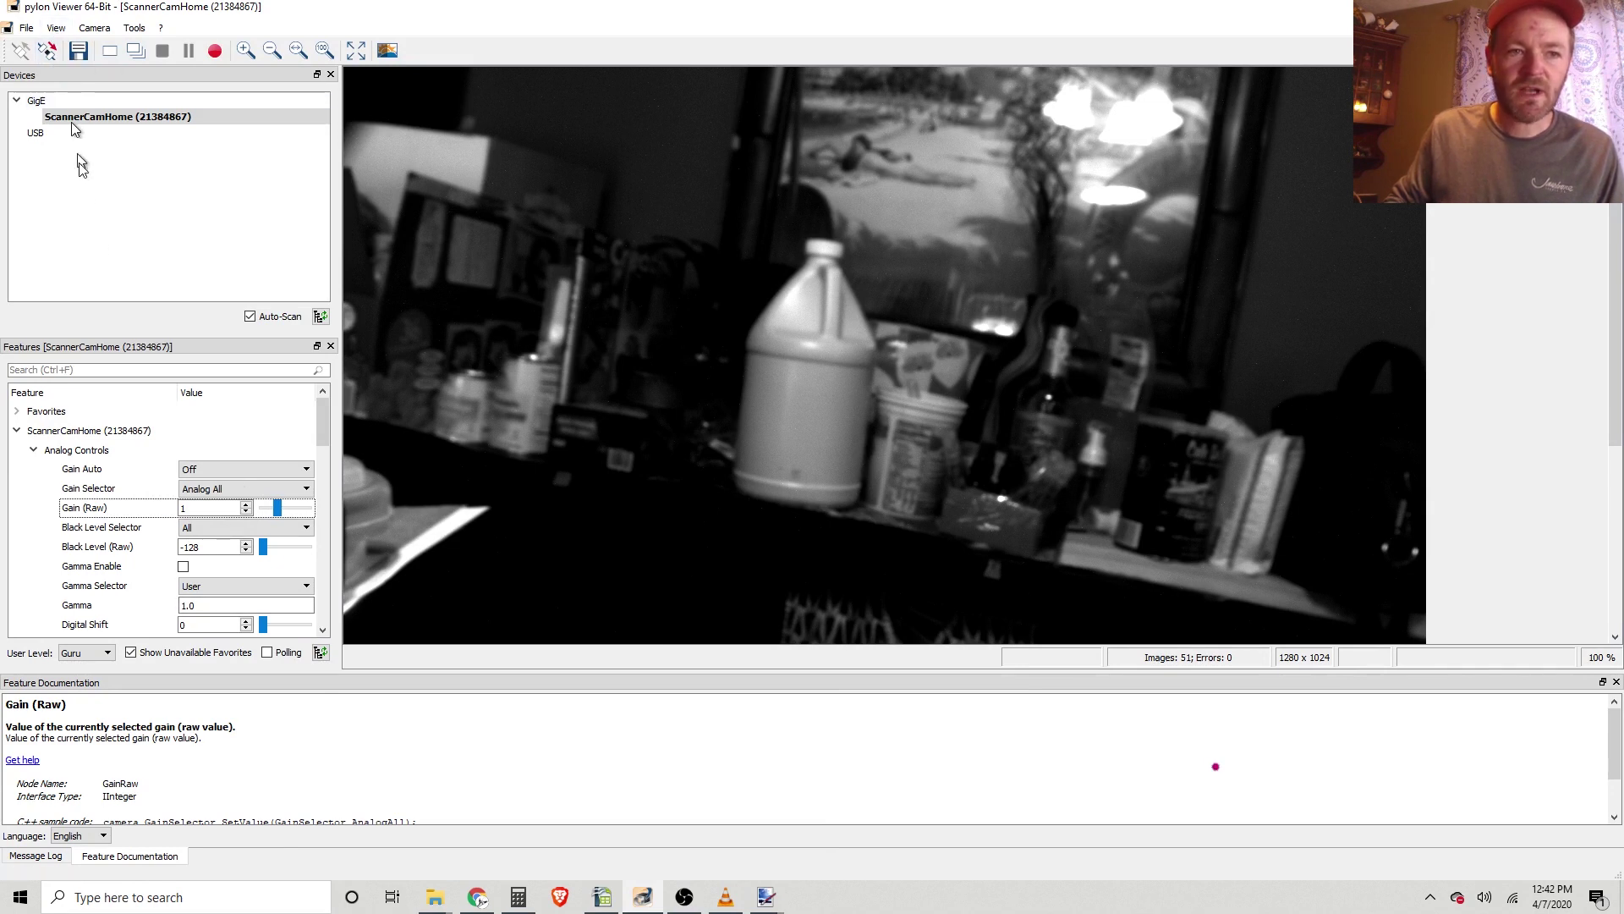
- Show the Feature Properties pane from the View menu
{"action": "left_click", "coordinate": [56, 28]}
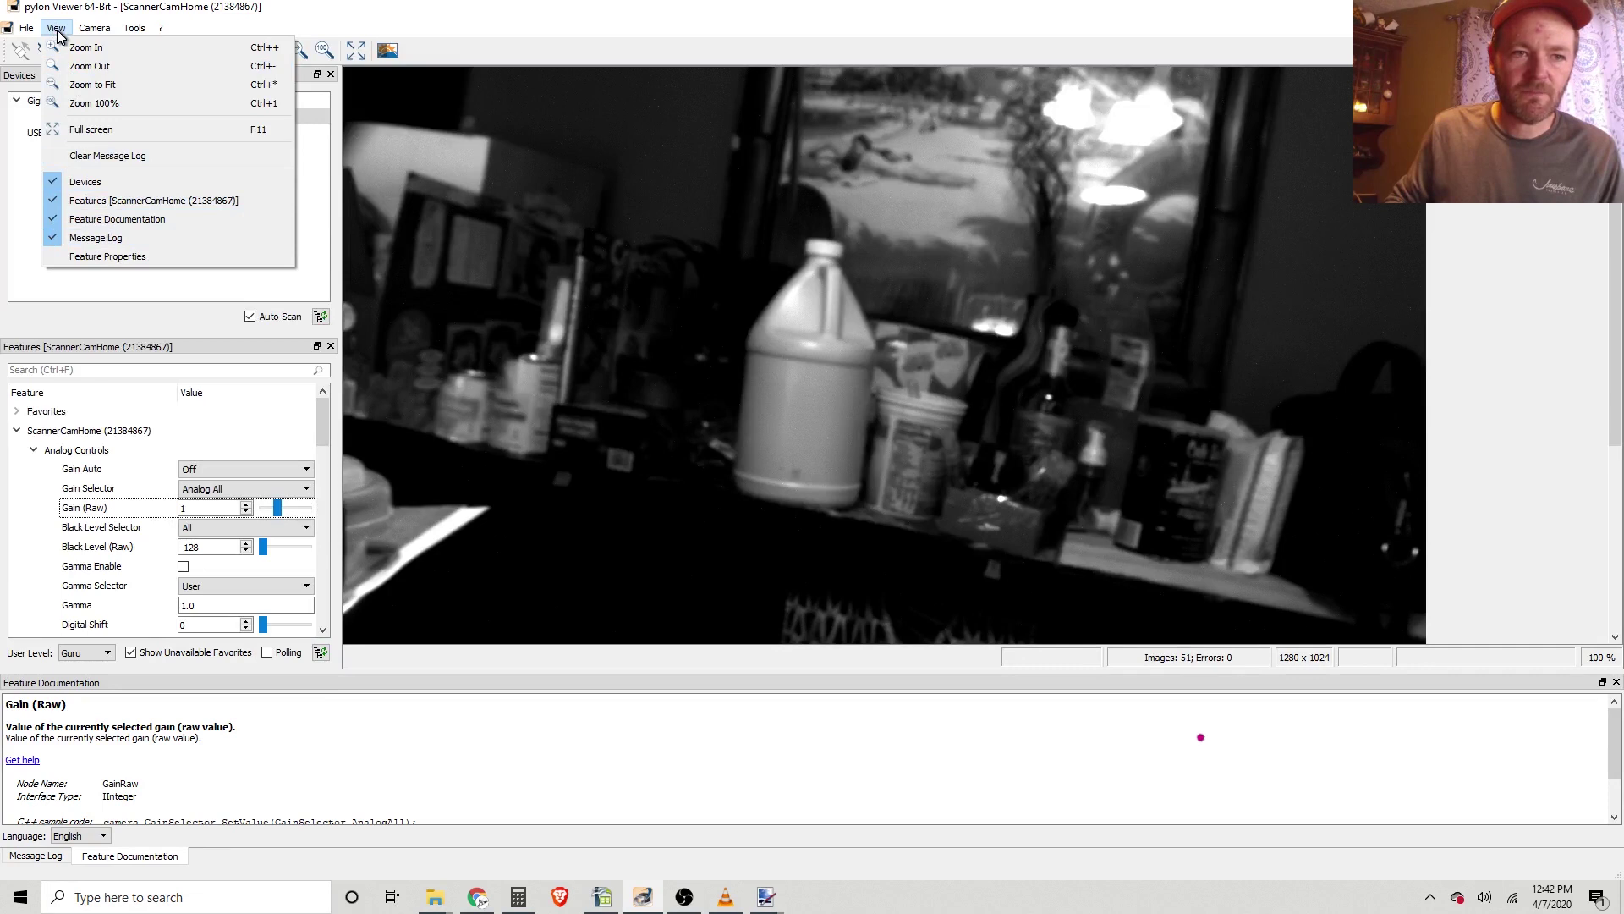
{"action": "left_click", "coordinate": [56, 28]}
{"action": "left_click", "coordinate": [55, 29]}
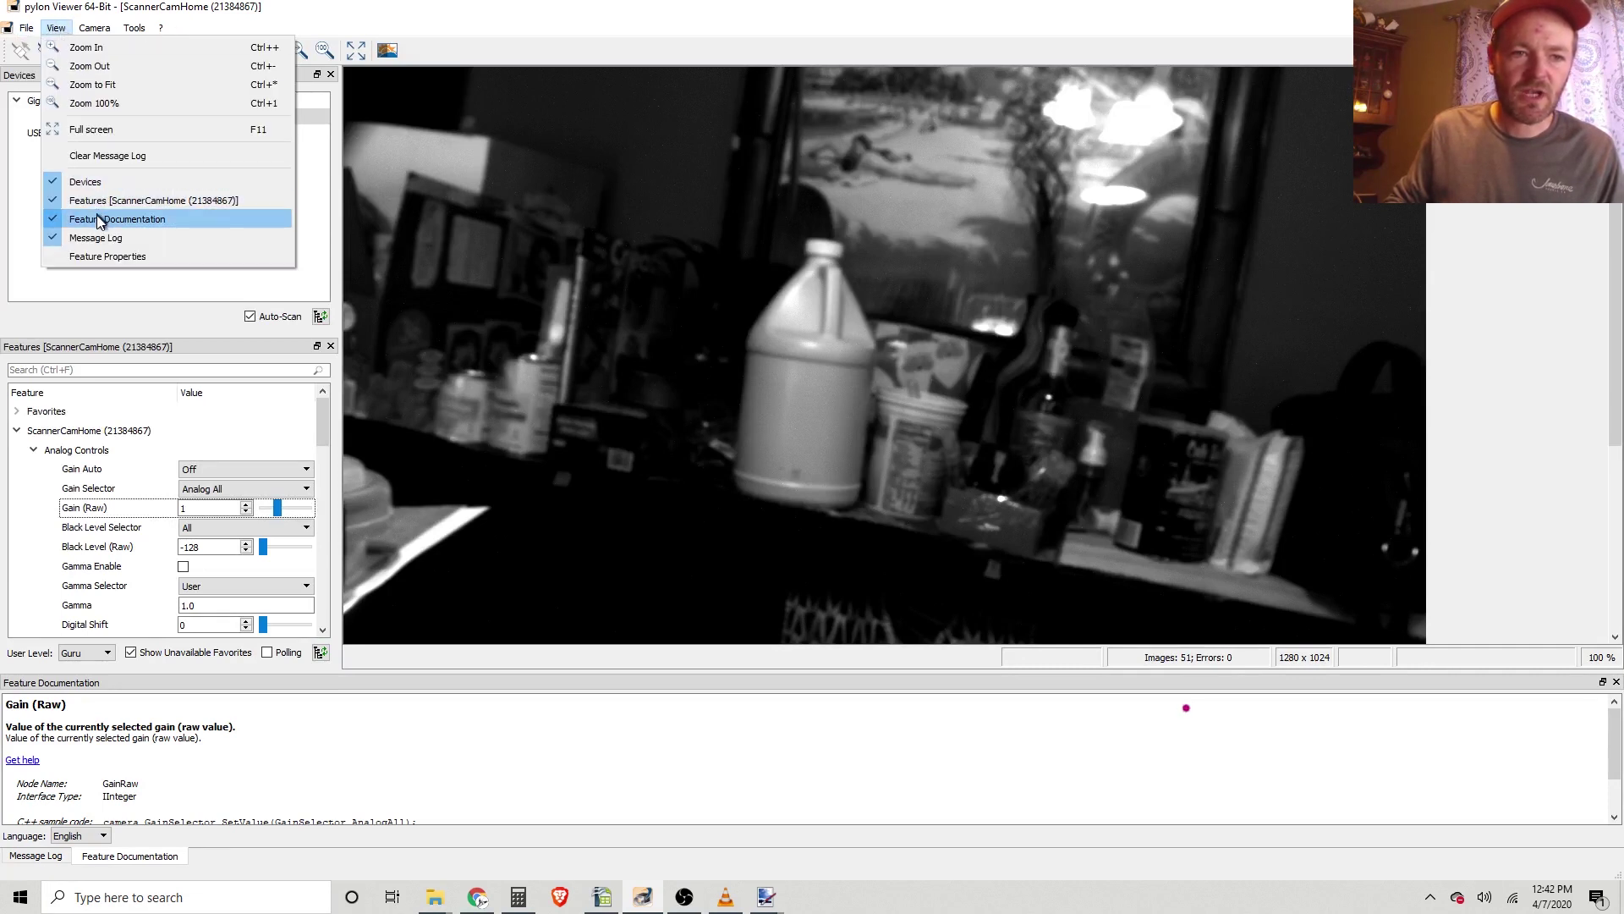
{"action": "left_click", "coordinate": [85, 256]}
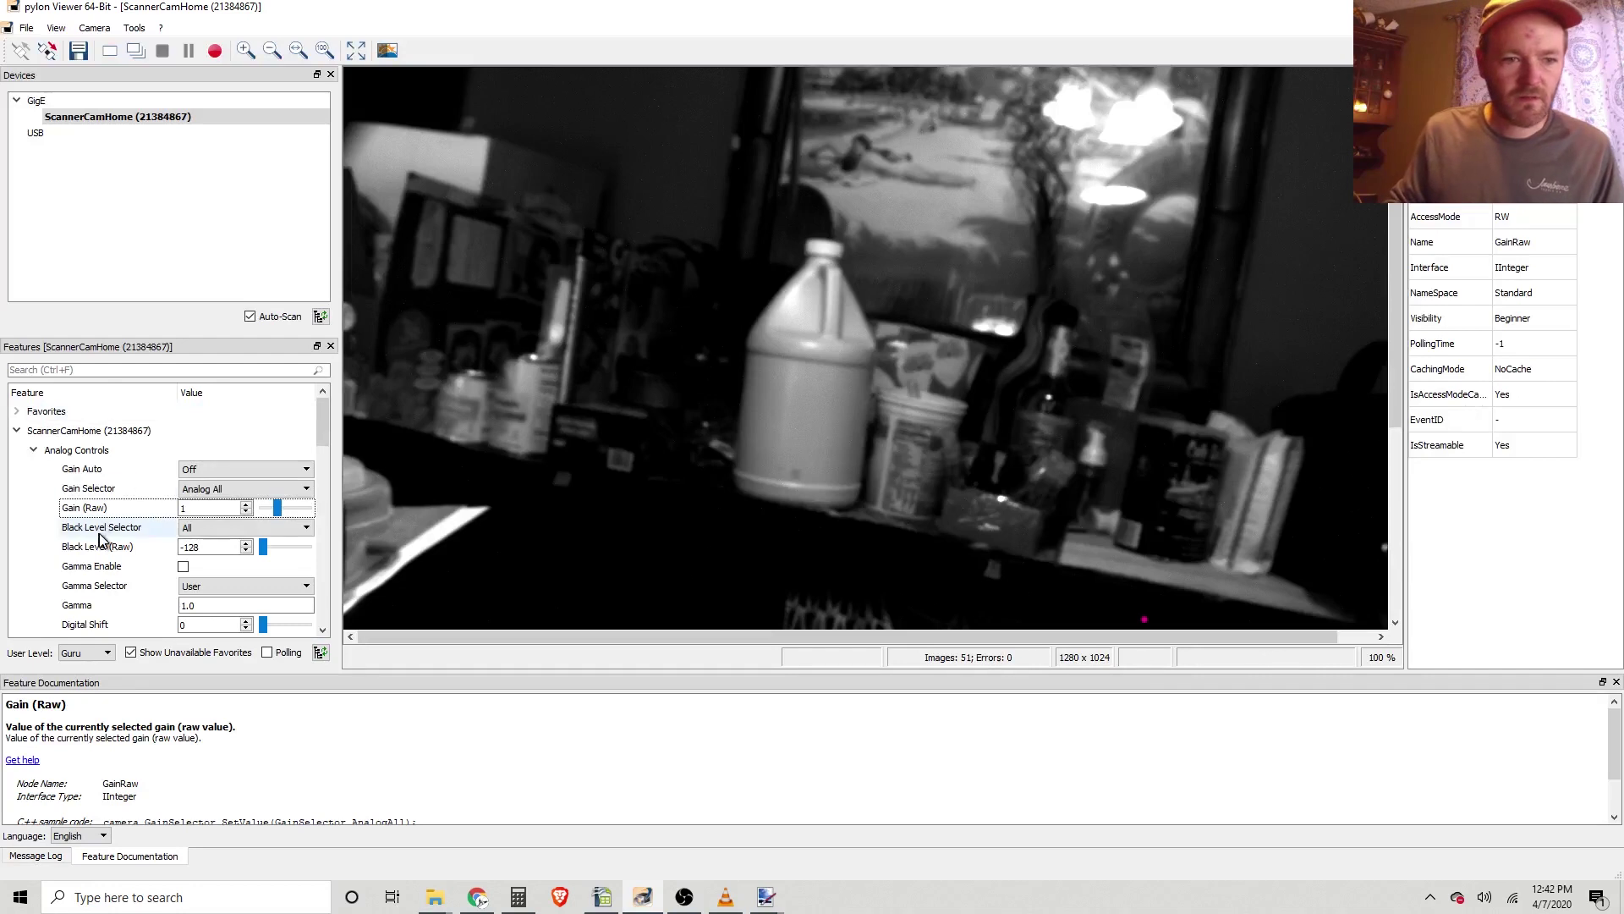
- Inspect properties of Gain Auto, Trigger Selector, then Exposure Time (Abs) at 90000.0 µs
{"action": "left_click", "coordinate": [82, 476]}
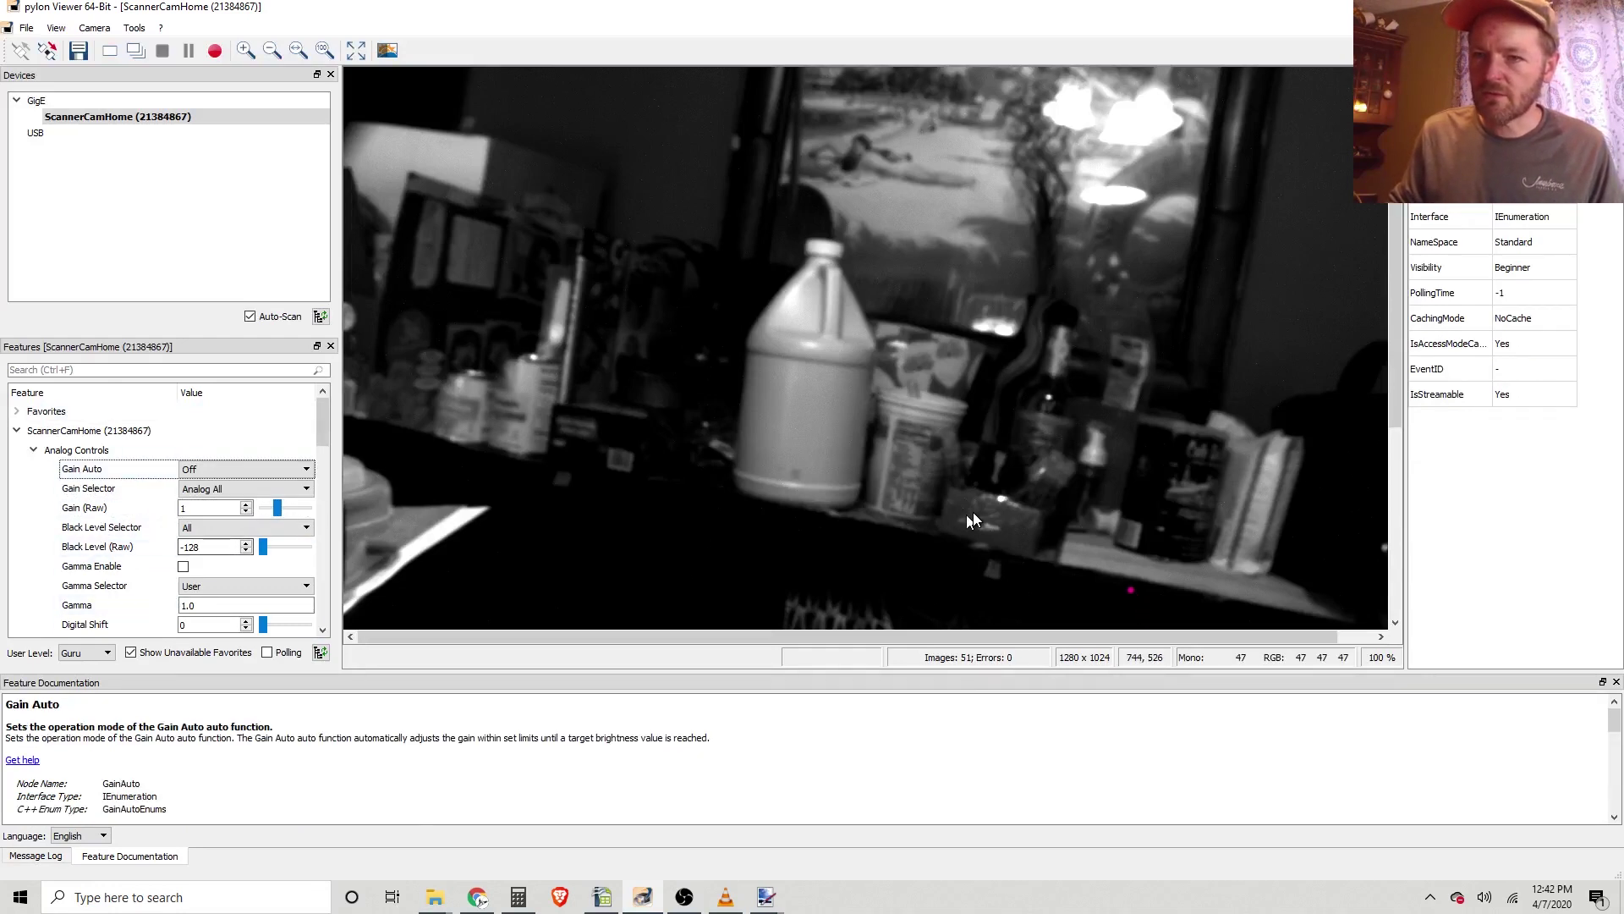
{"action": "scroll", "coordinate": [75, 567], "scroll_direction": "down", "scroll_amount": 1}
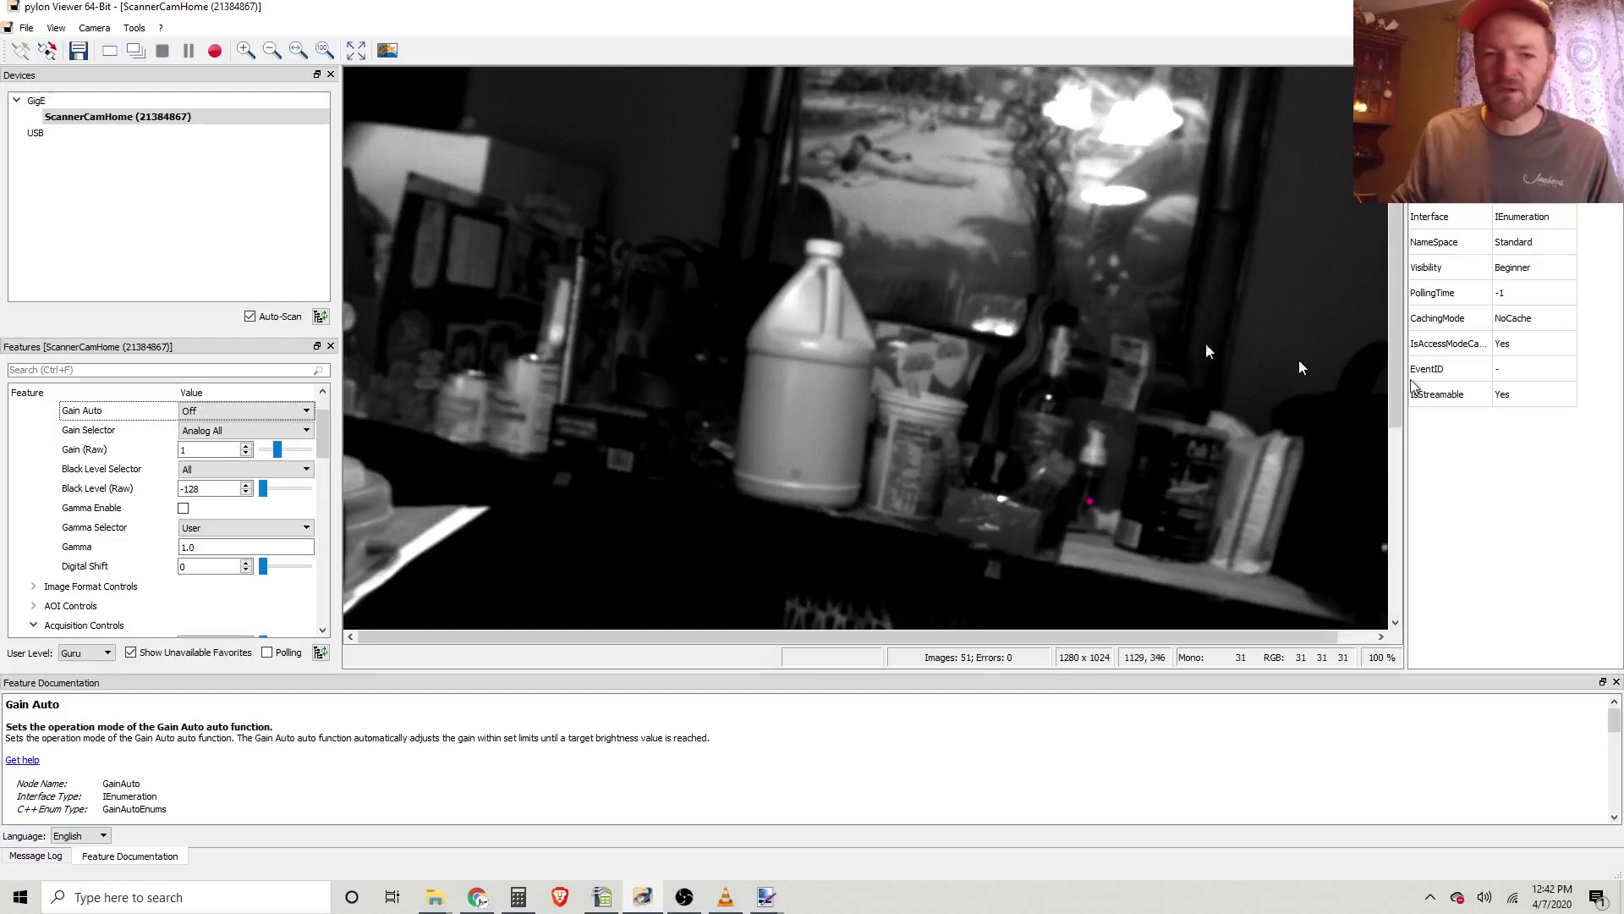
{"action": "scroll", "coordinate": [114, 527], "scroll_direction": "down", "scroll_amount": 2}
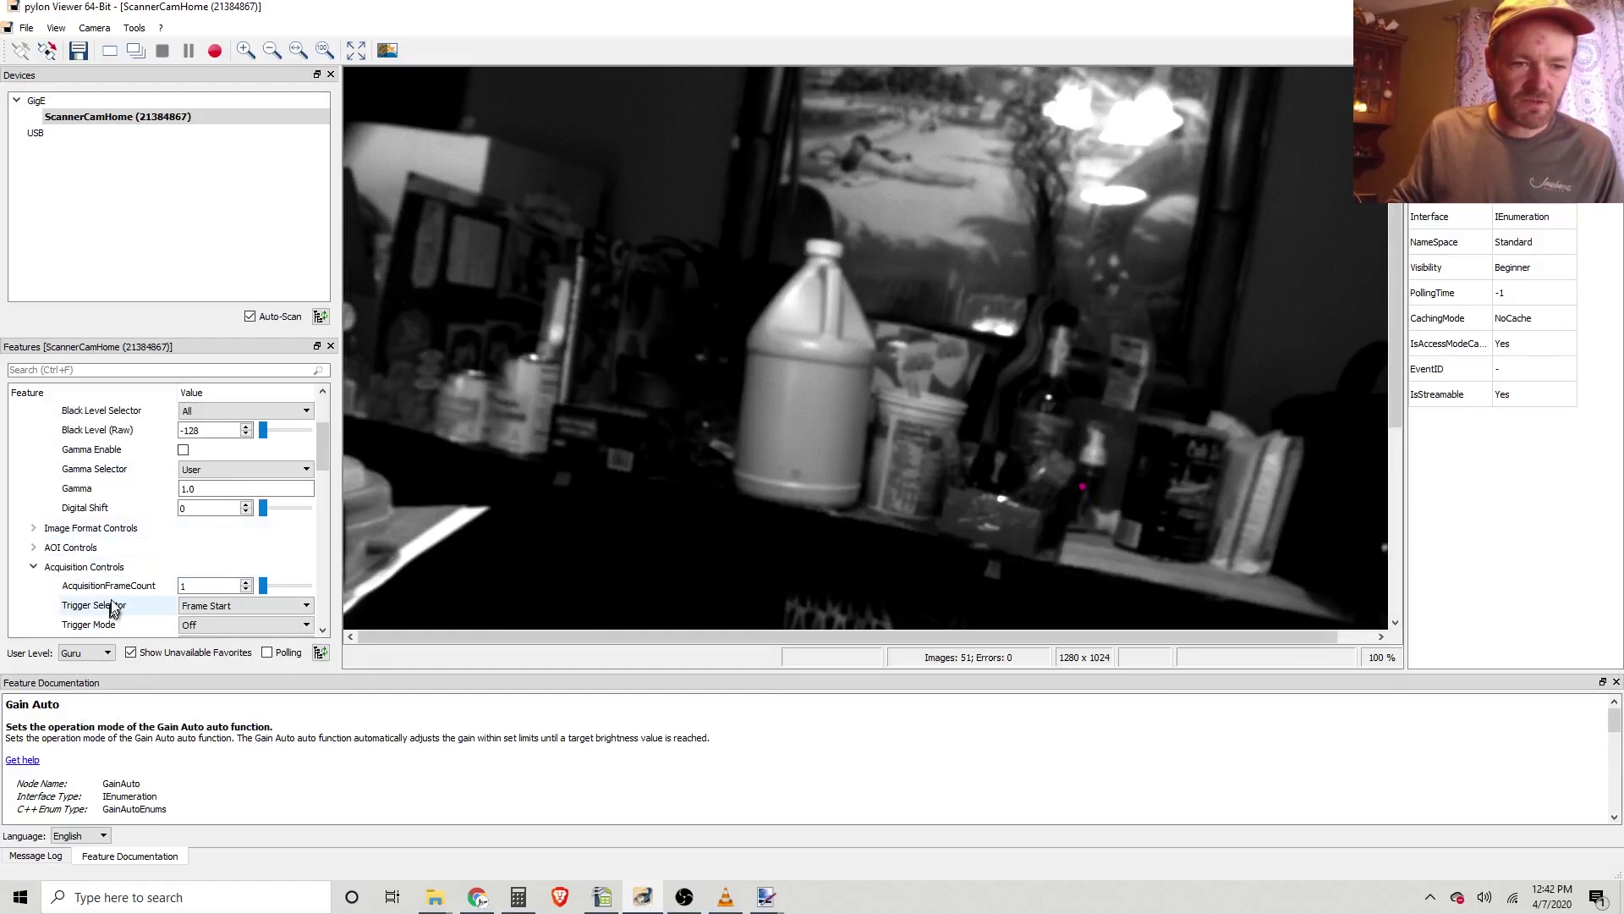
{"action": "left_click", "coordinate": [115, 550]}
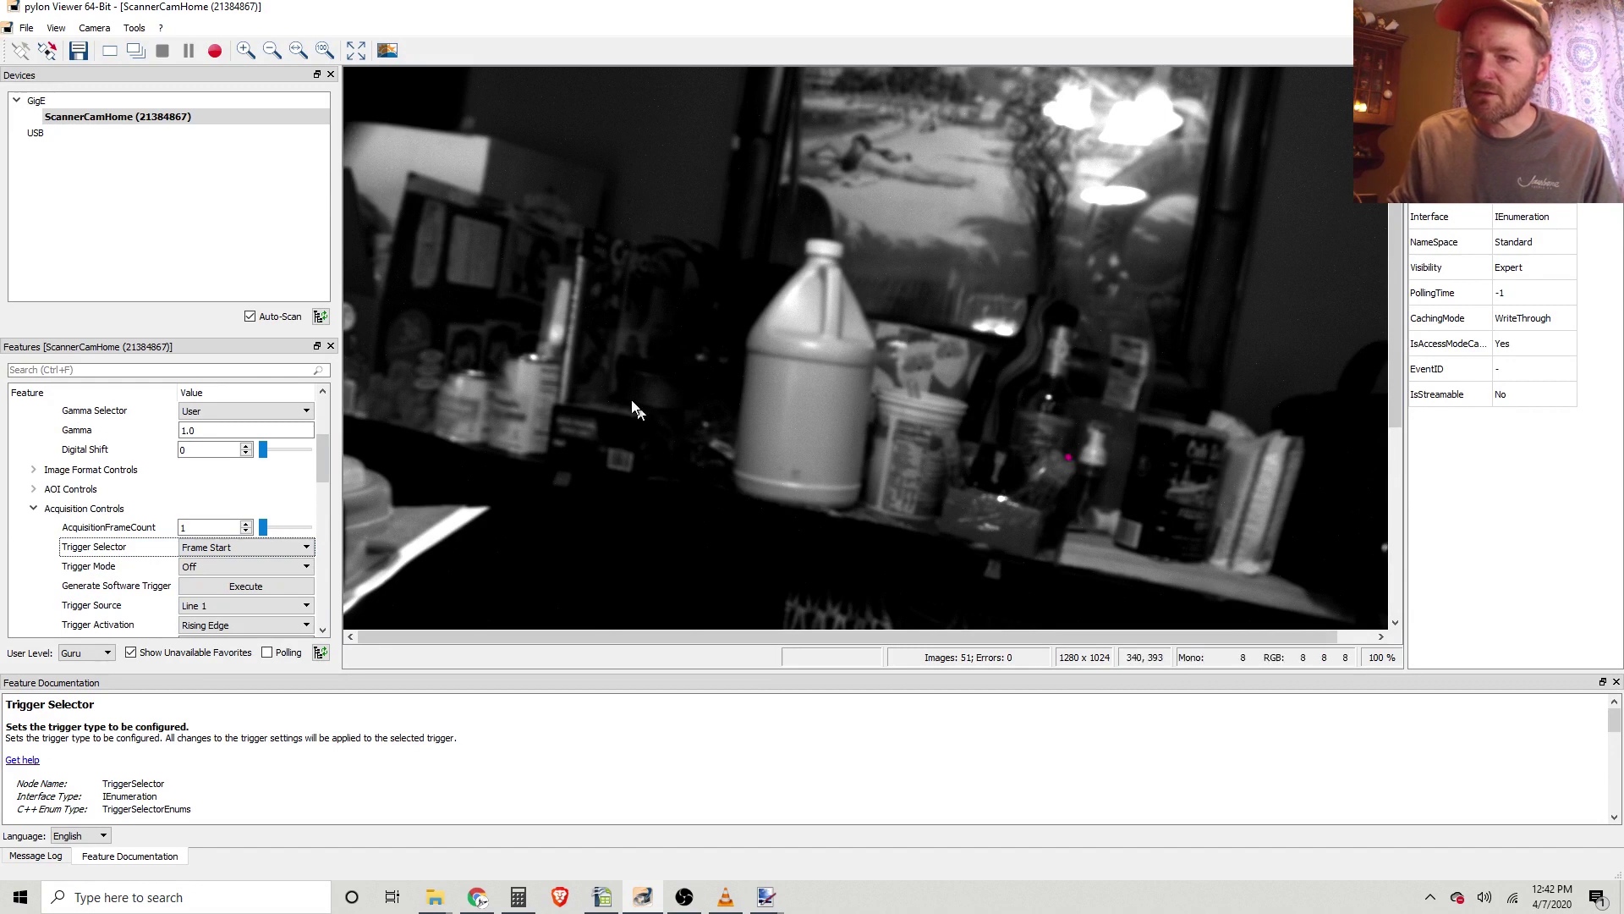
{"action": "scroll", "coordinate": [85, 563], "scroll_direction": "down", "scroll_amount": 2}
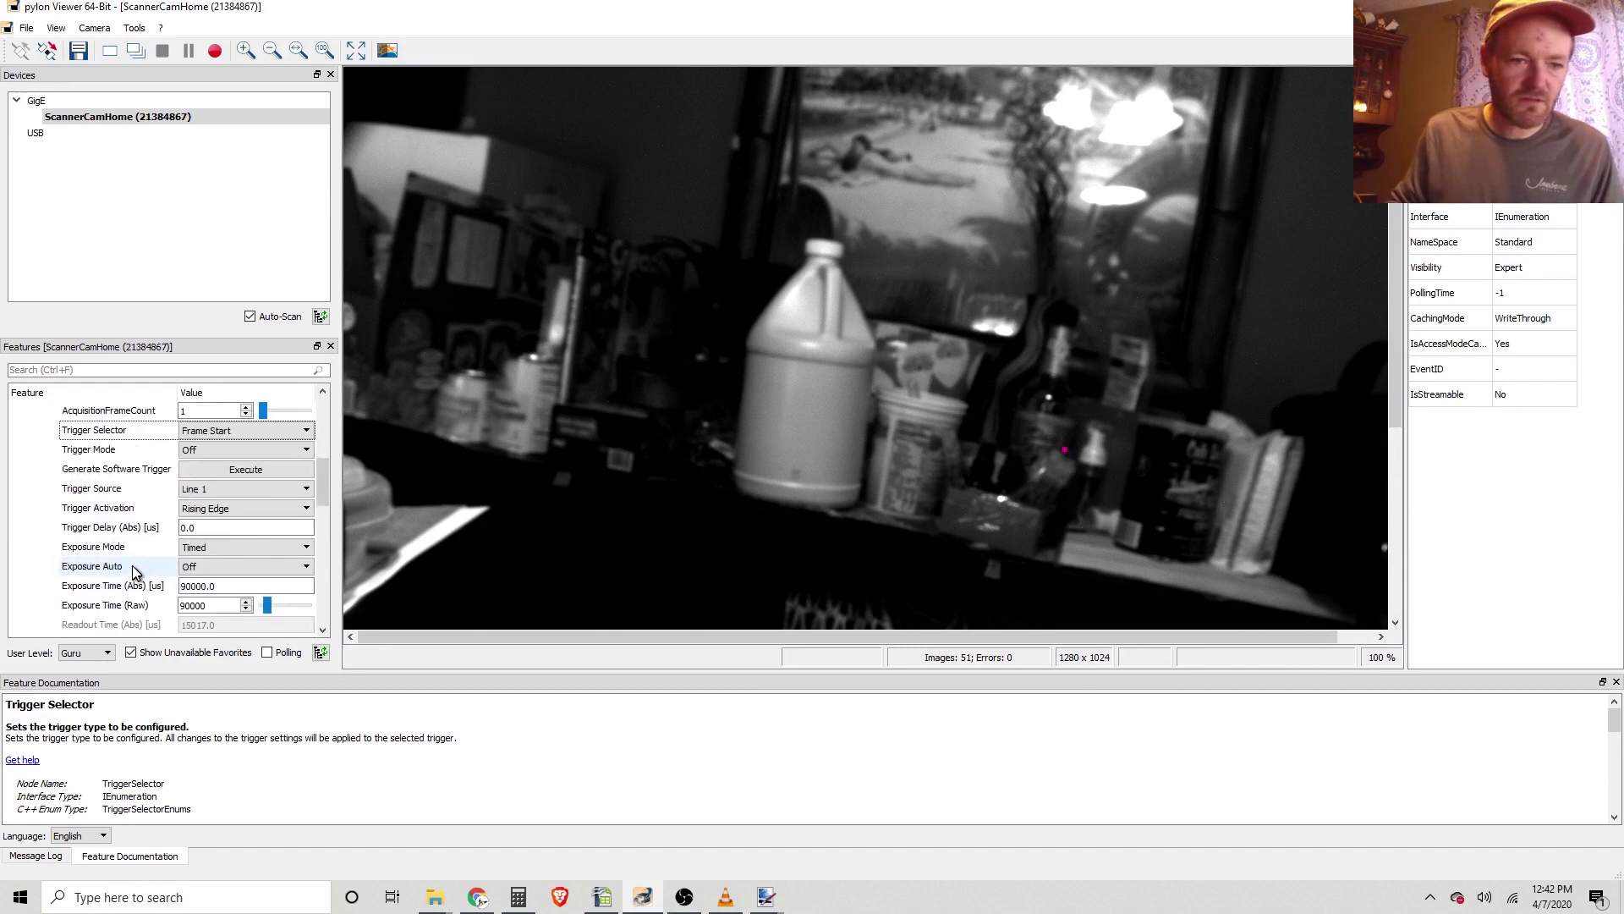
{"action": "left_click", "coordinate": [88, 586]}
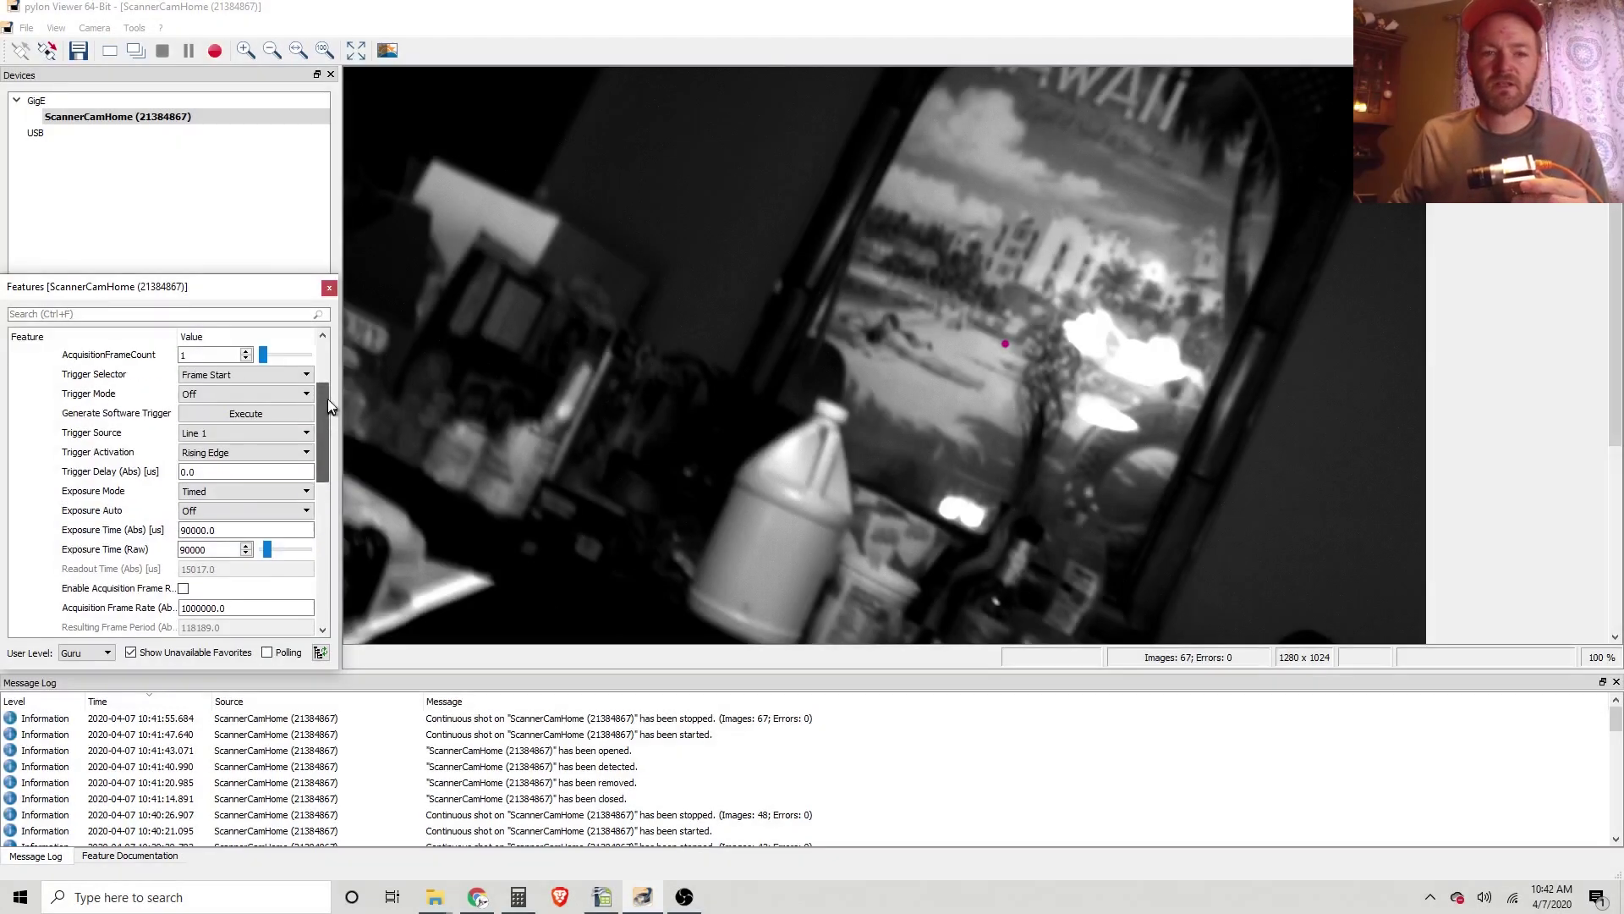
- Expand Configuration Sets showing User Set 1 as default startup set, then switch to OBS
{"action": "left_click_drag", "start_coordinate": [328, 400], "coordinate": [325, 353]}
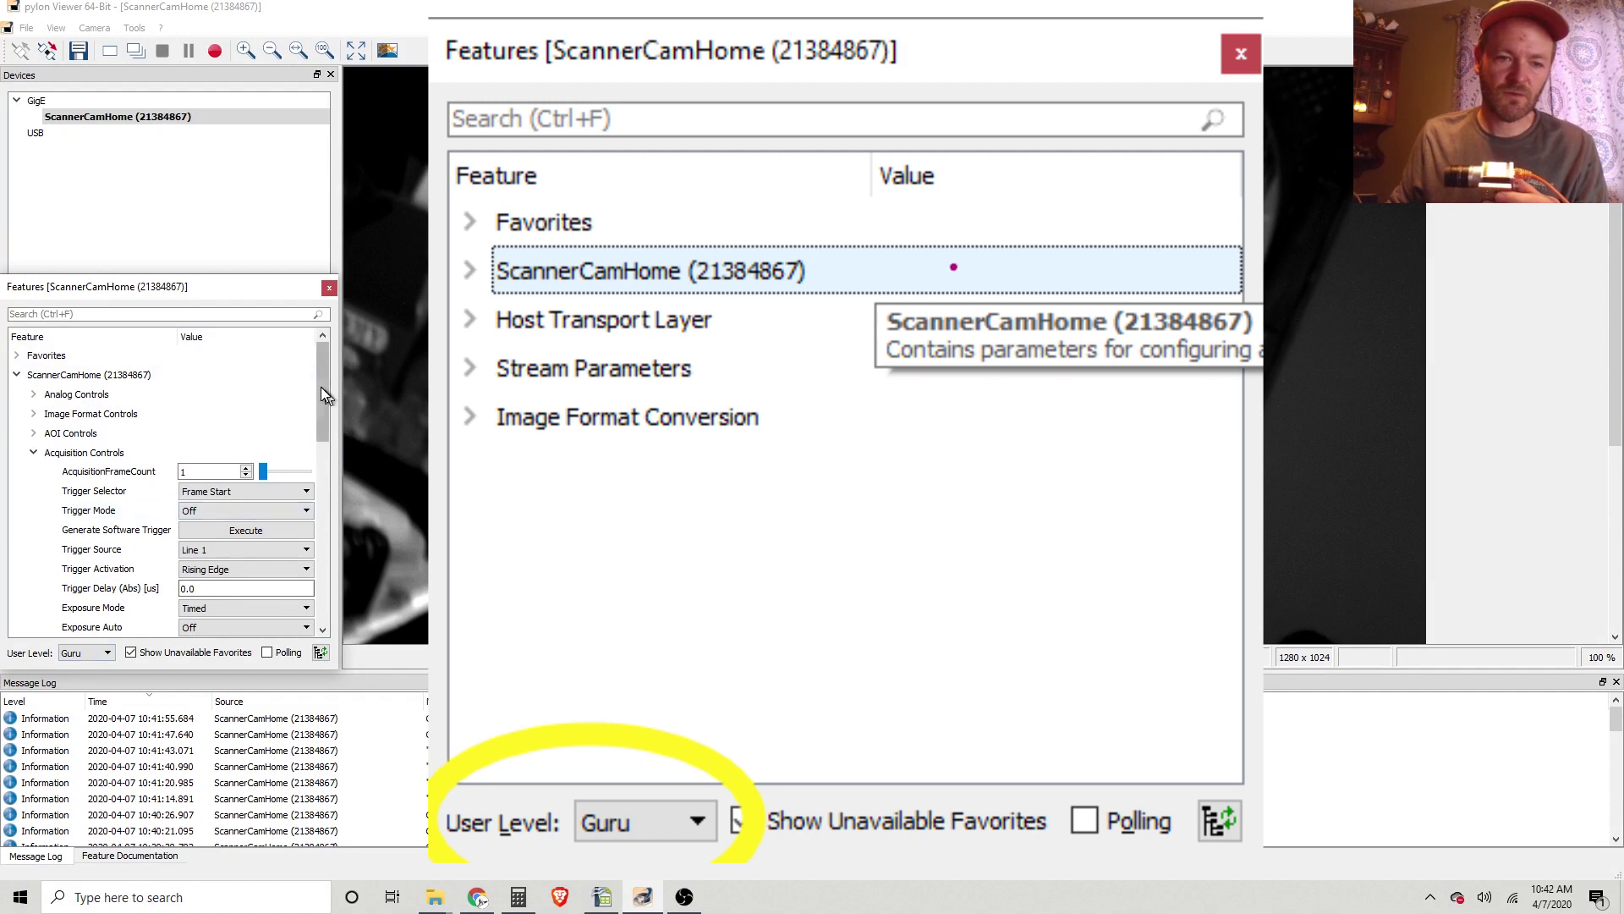
{"action": "left_click_drag", "start_coordinate": [323, 385], "coordinate": [376, 559]}
{"action": "left_click", "coordinate": [33, 511]}
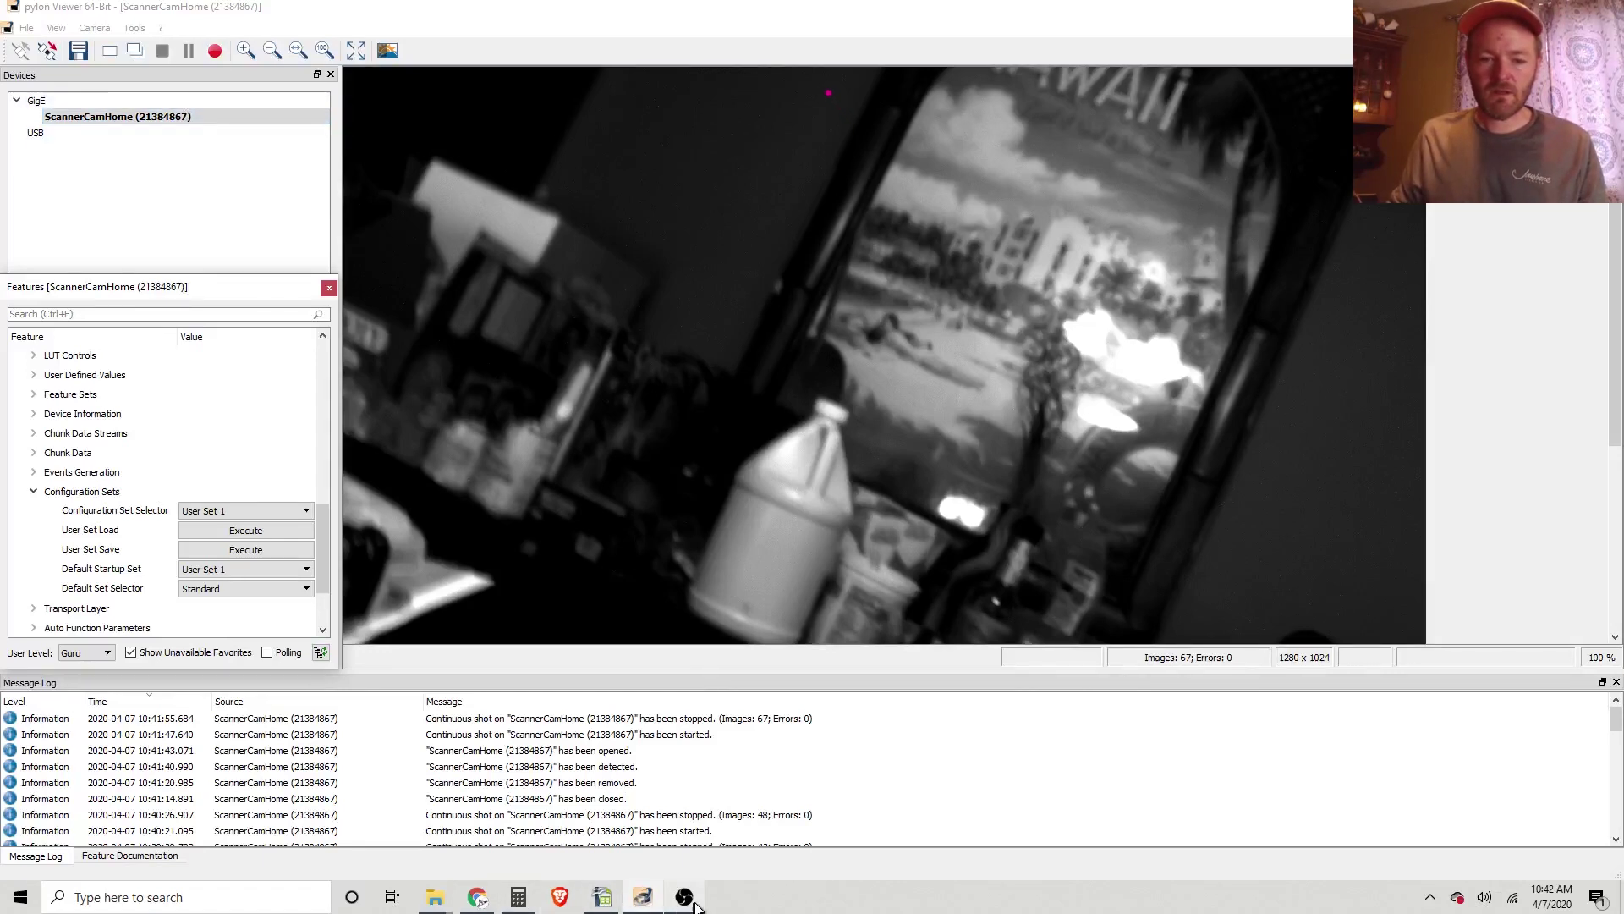
{"action": "left_click", "coordinate": [683, 896]}
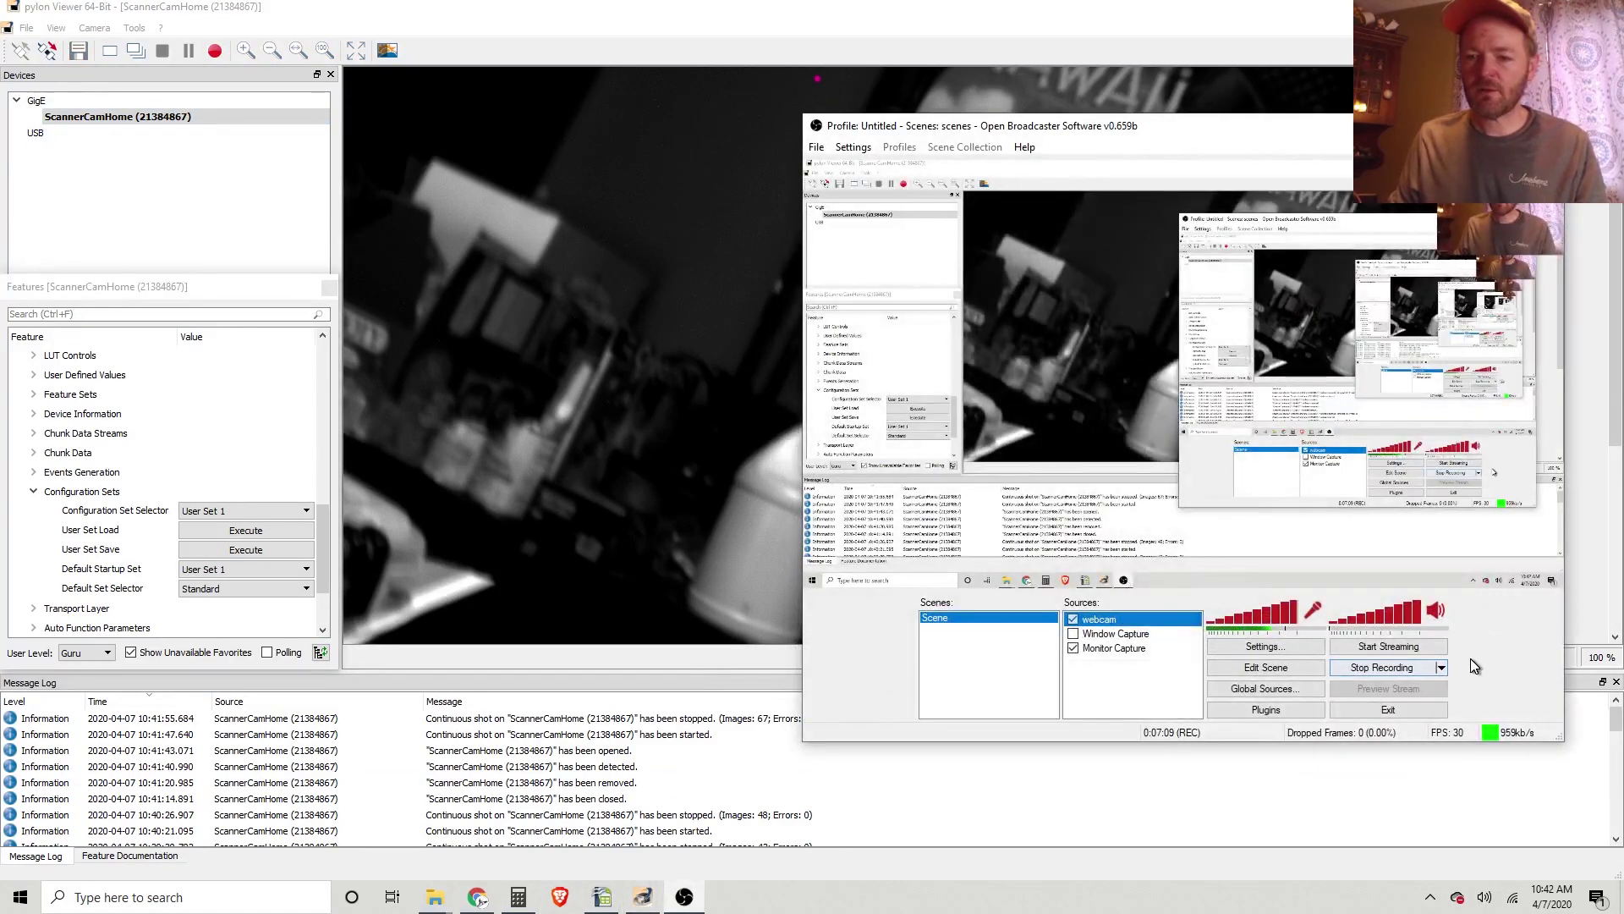